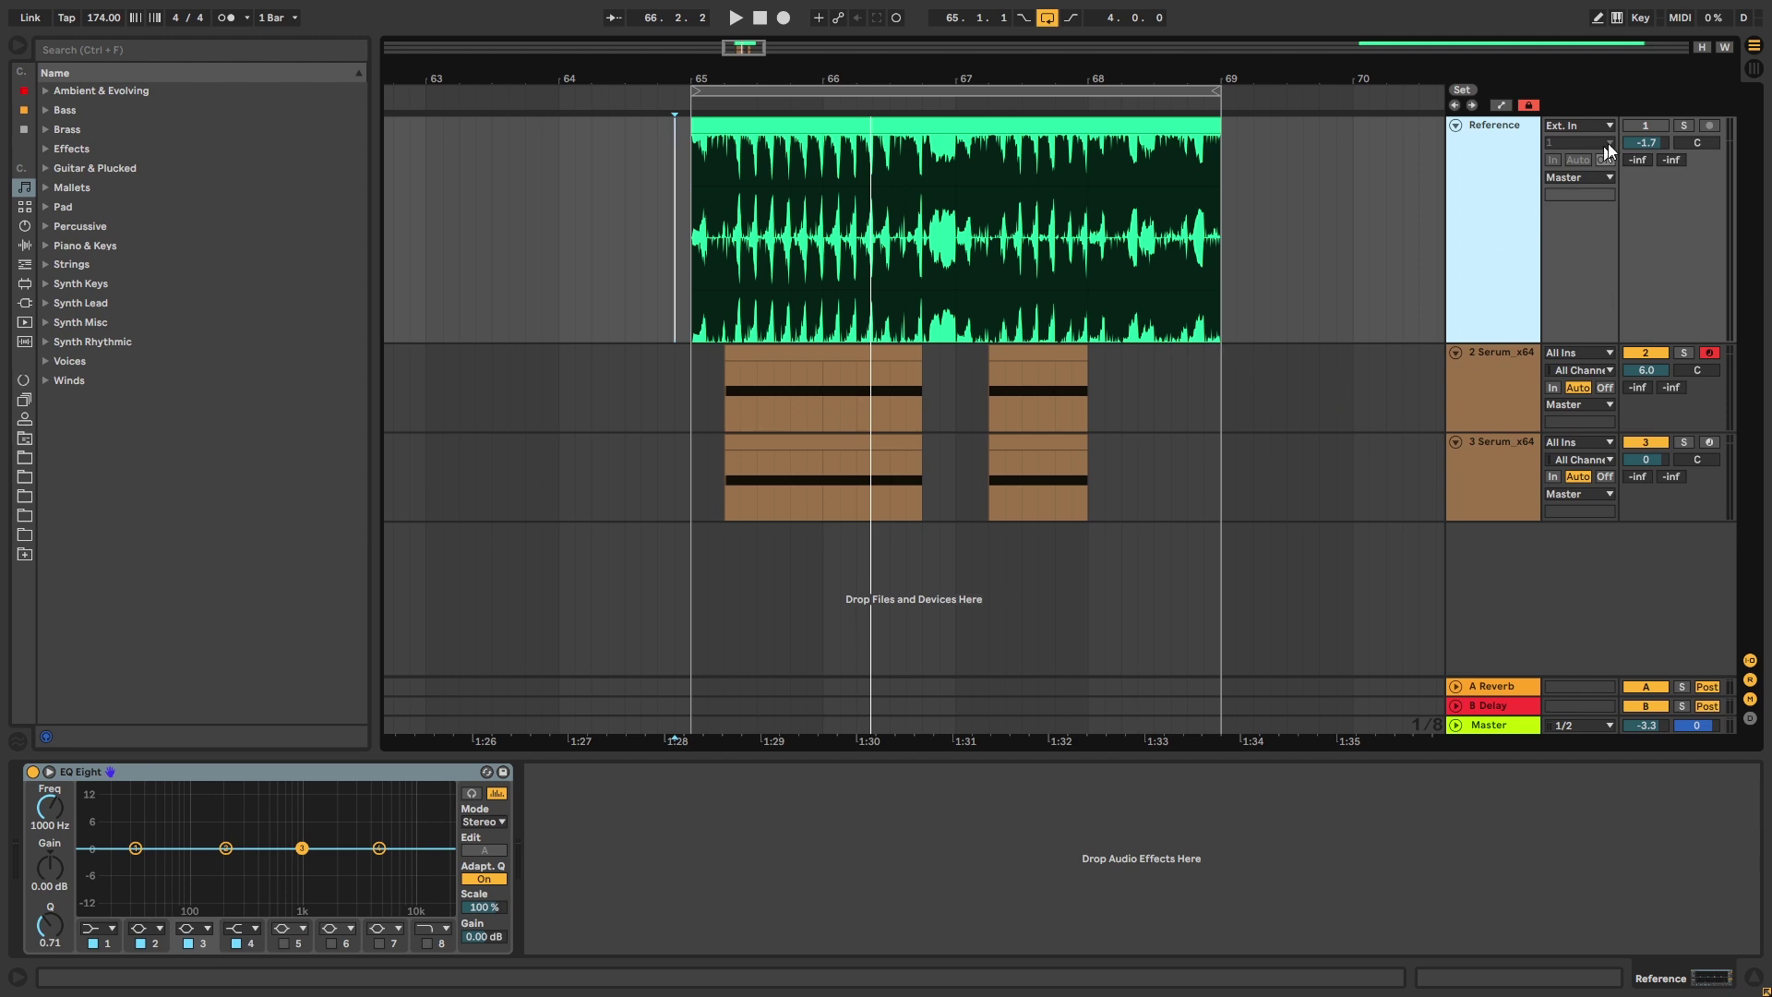
Step: Play the soloed Reference track, then unsolo it and play the Serum recreation to compare
{"action": "left_click", "coordinate": [1683, 125]}
{"action": "key", "text": "space"}
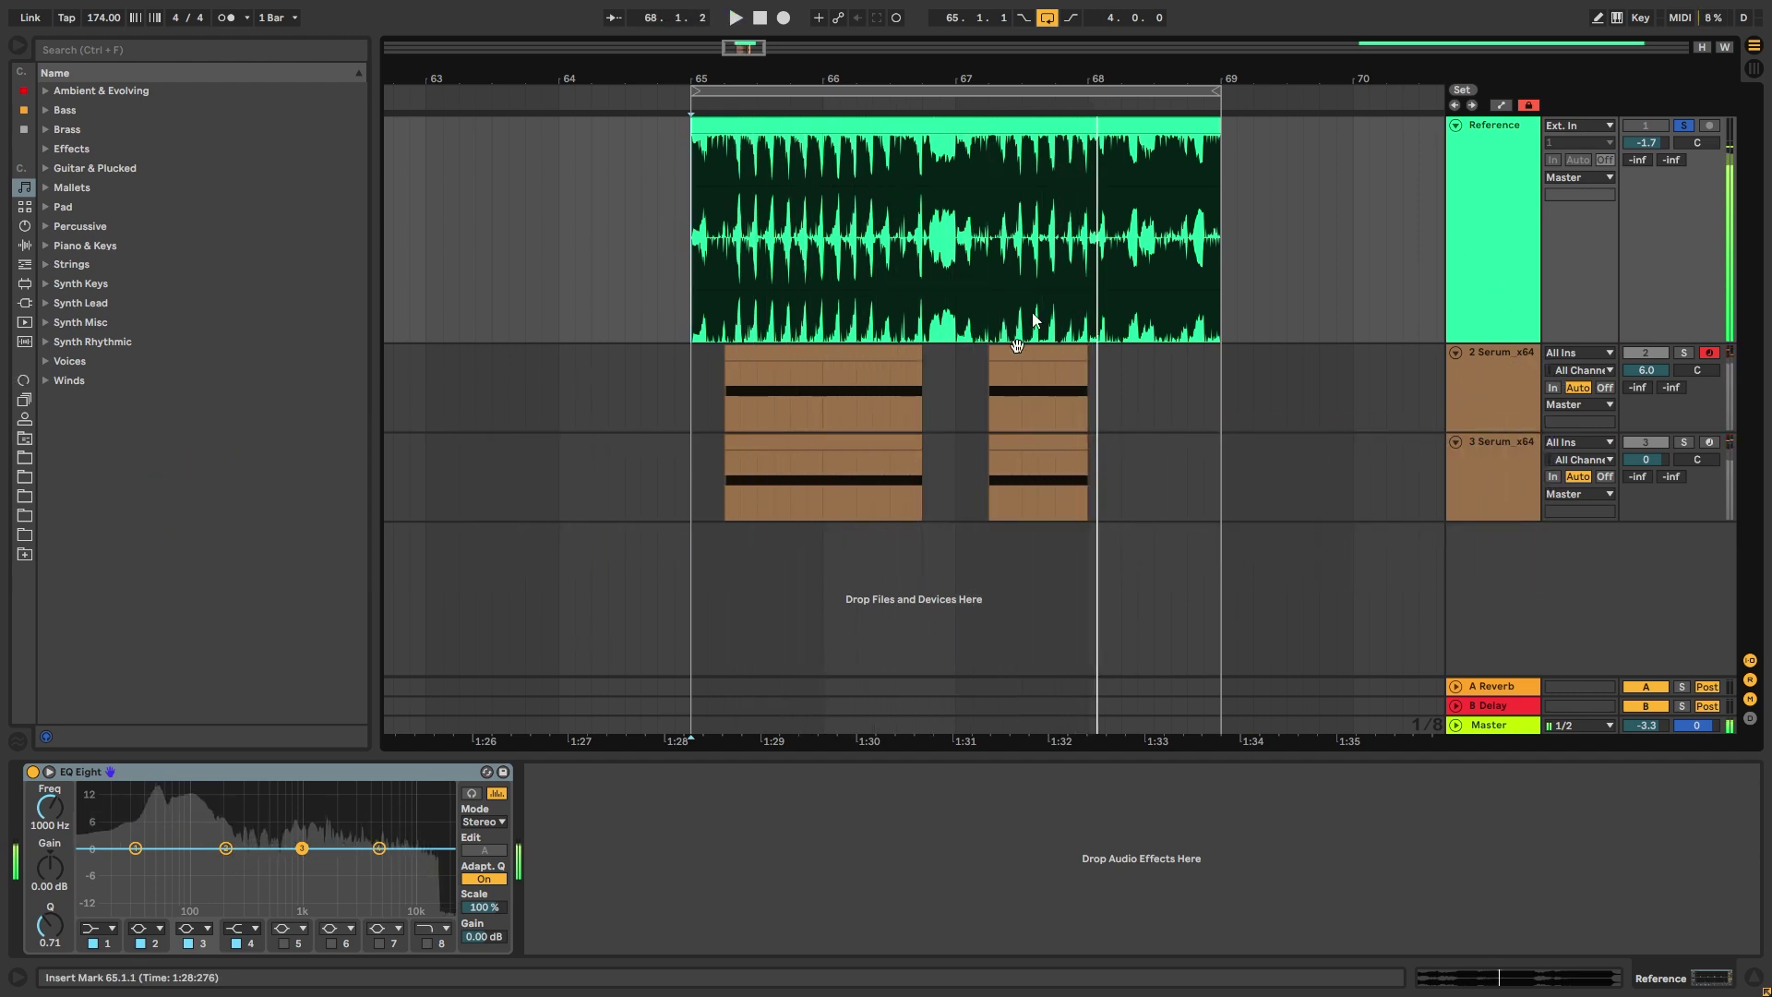
{"action": "left_click", "coordinate": [1683, 125]}
{"action": "key", "text": "space"}
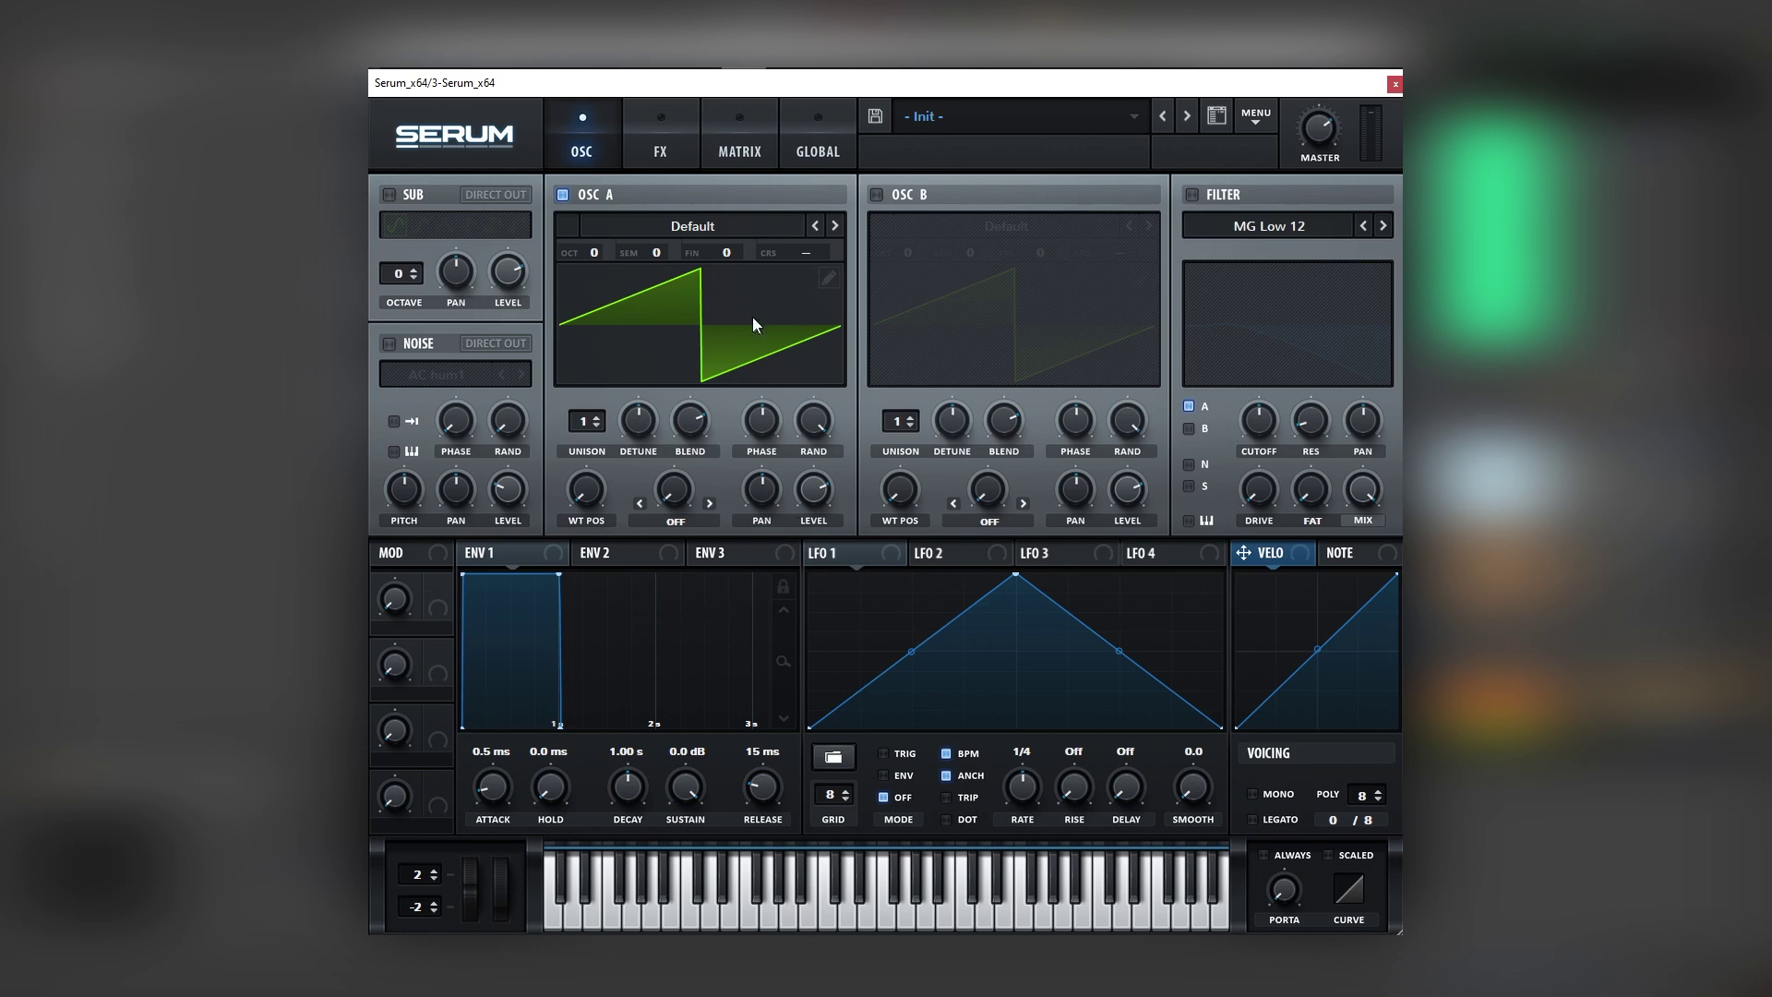
Step: Load Basic Shapes into oscillators A and B, morph B to a saw, and enable a square sub
{"action": "left_click", "coordinate": [663, 226]}
{"action": "mouse_move", "coordinate": [701, 293]}
{"action": "left_click", "coordinate": [847, 382]}
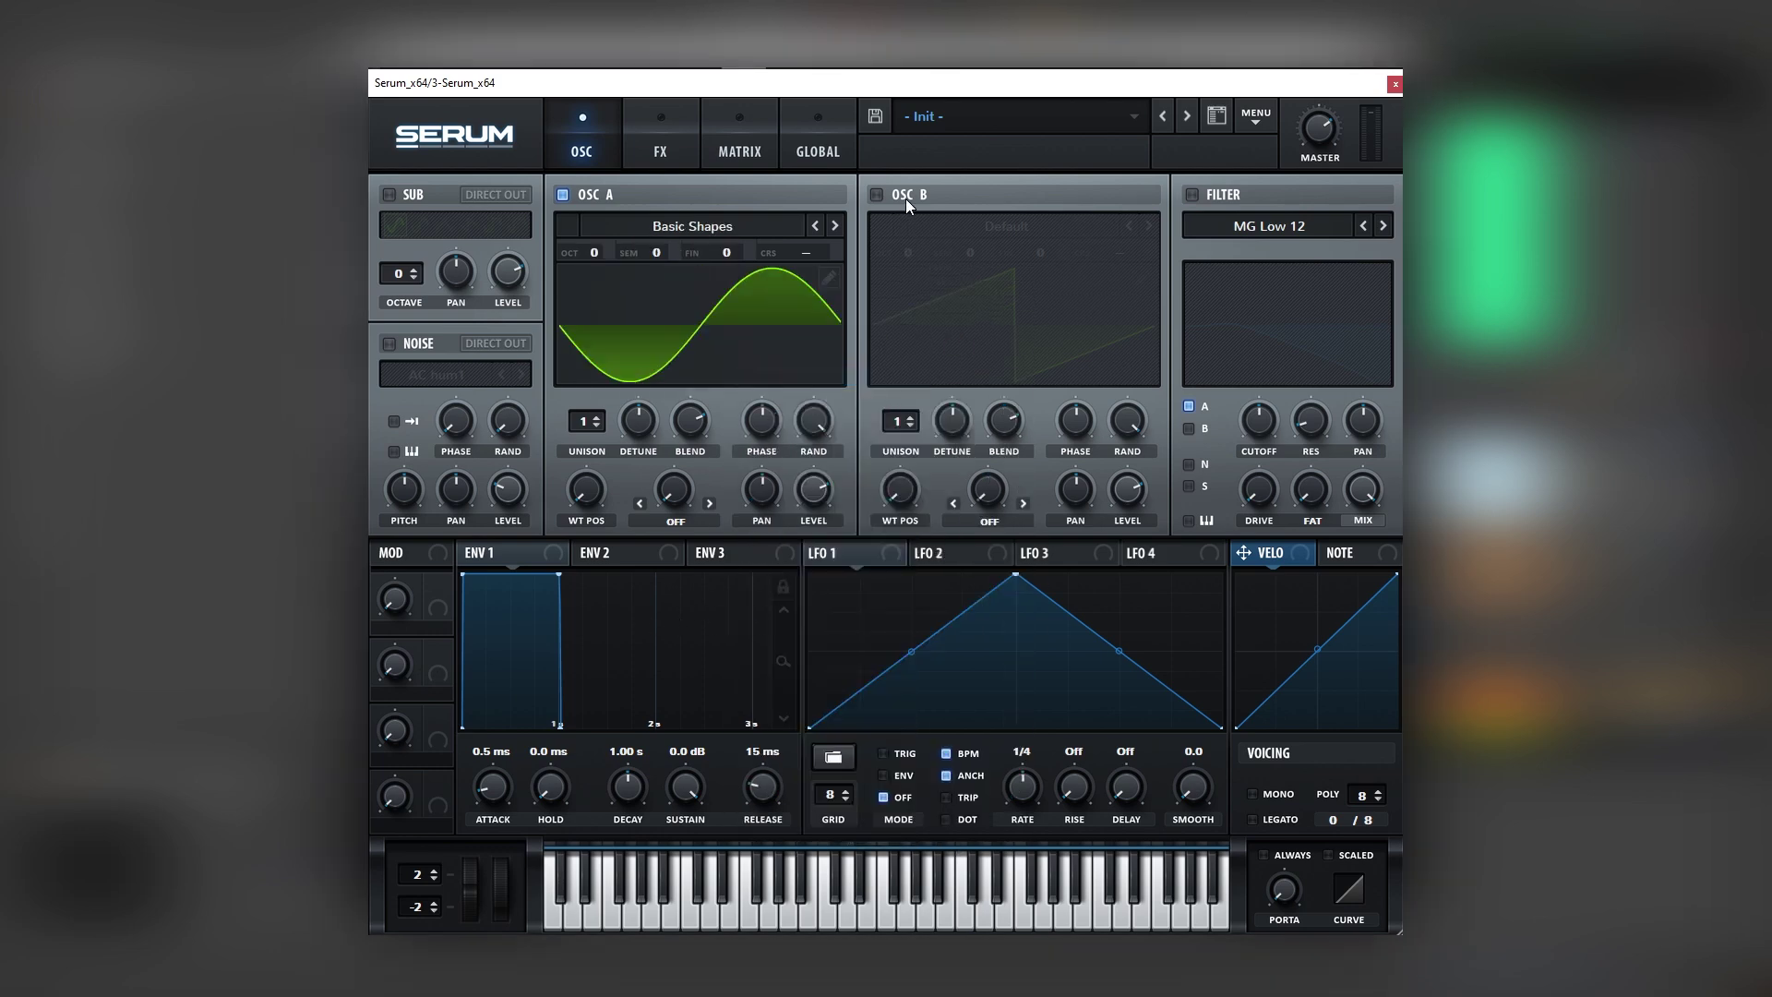
{"action": "left_click", "coordinate": [906, 198]}
{"action": "left_click", "coordinate": [978, 226]}
{"action": "mouse_move", "coordinate": [951, 289]}
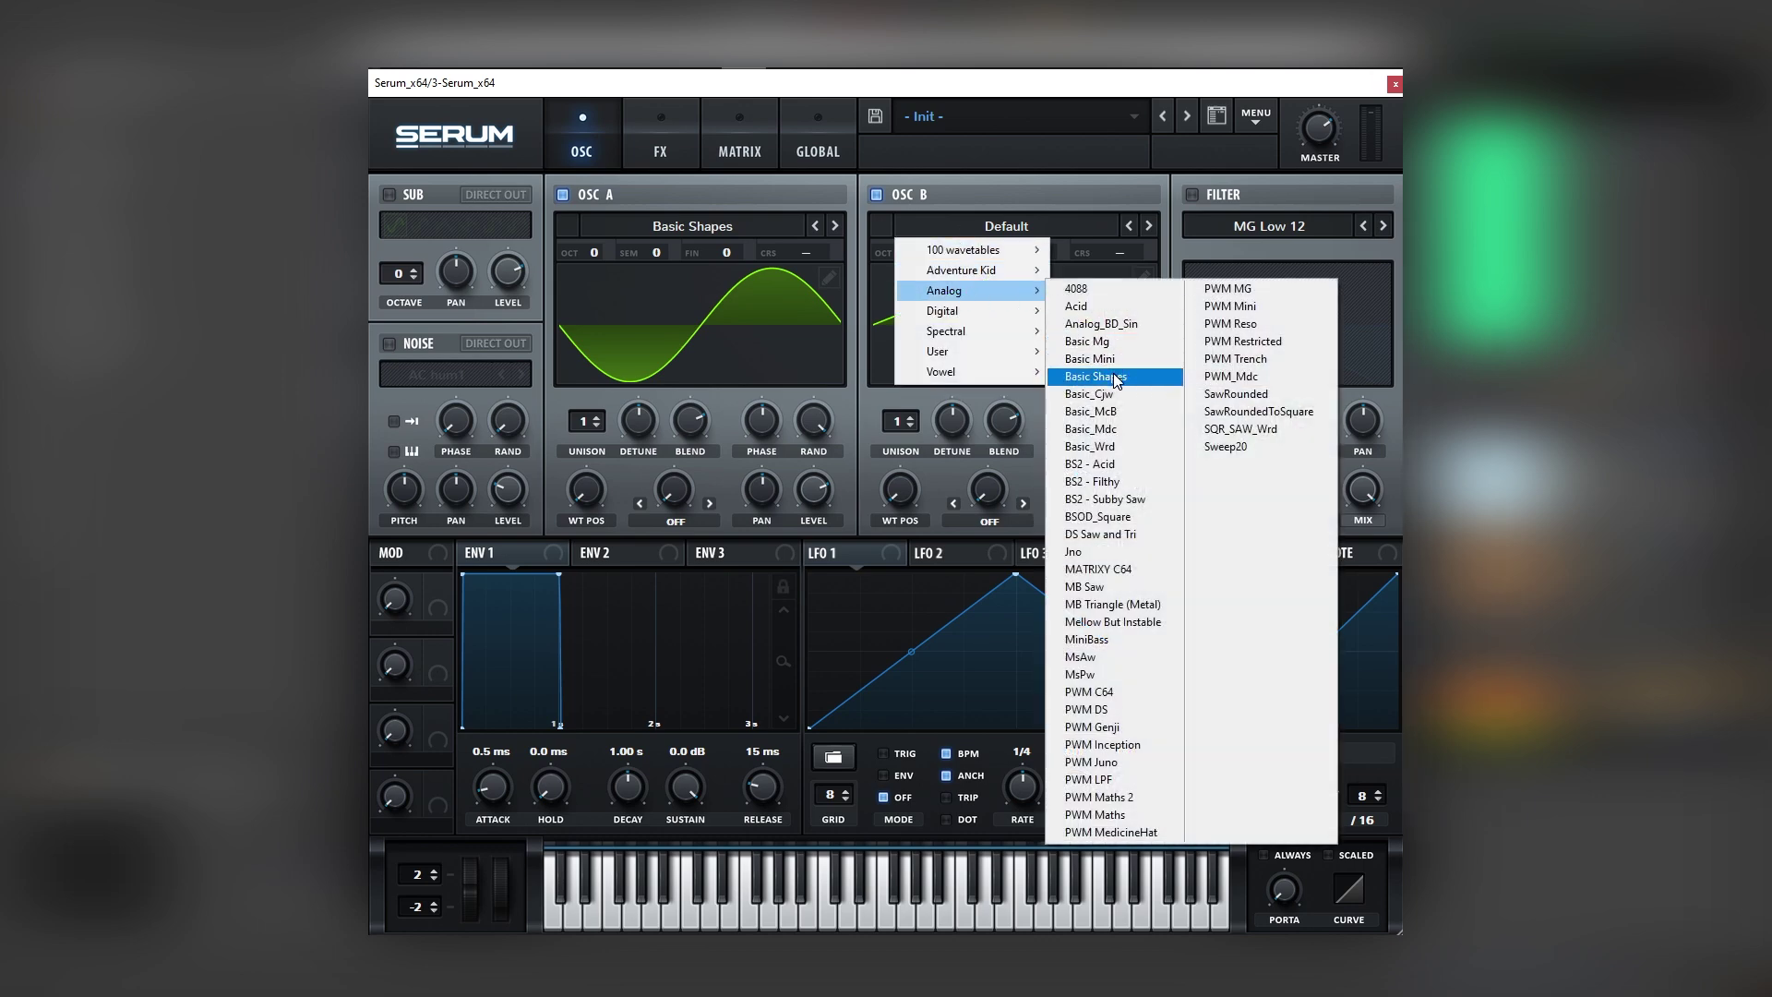
{"action": "left_click", "coordinate": [1098, 376]}
{"action": "left_click_drag", "start_coordinate": [910, 468], "coordinate": [921, 450]}
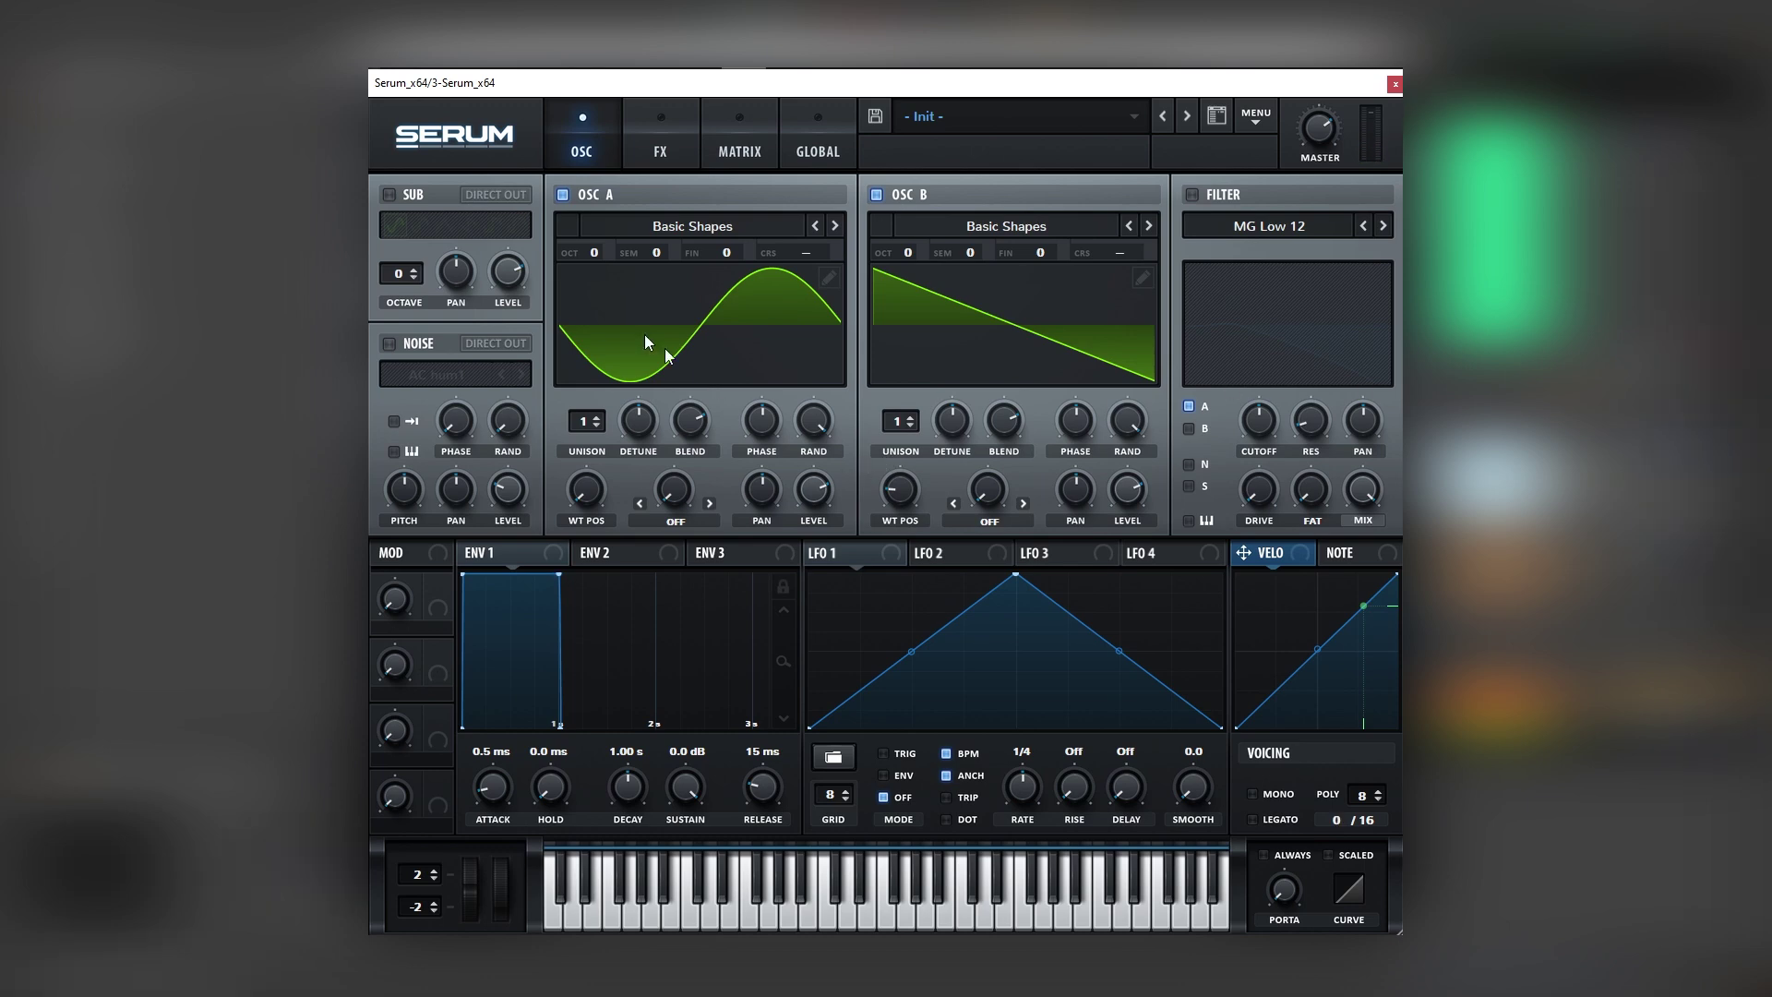
{"action": "left_click", "coordinate": [389, 194]}
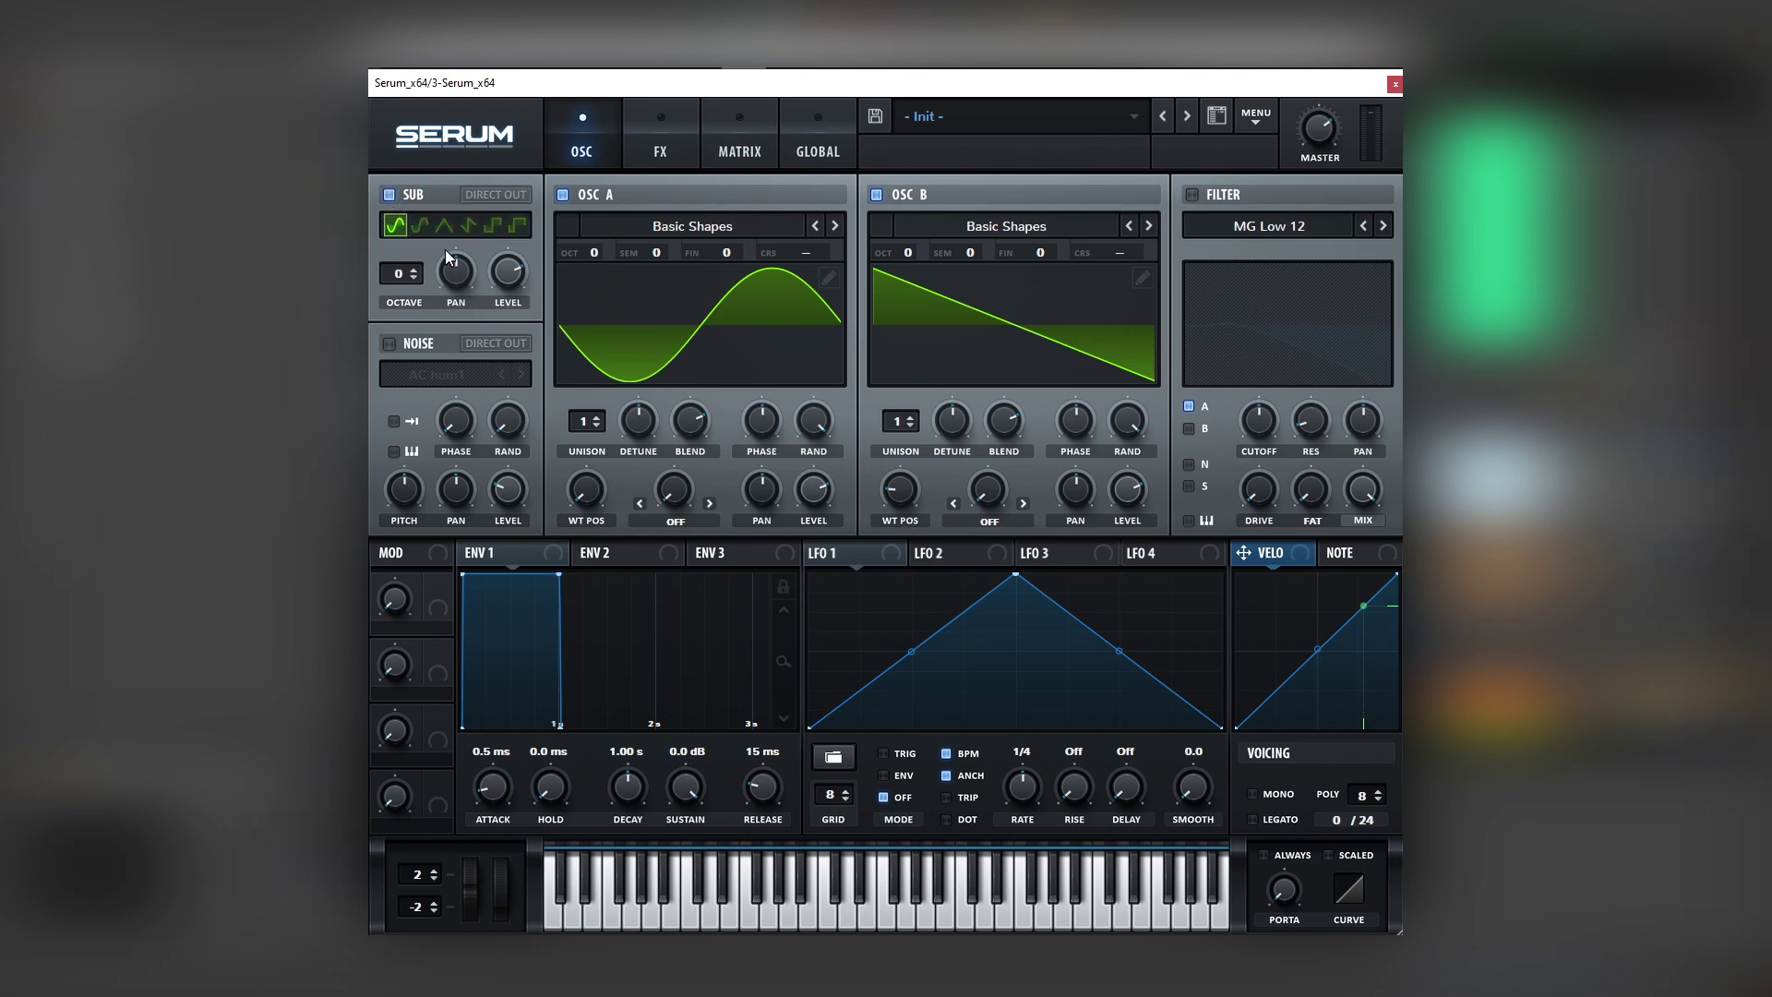
{"action": "left_click", "coordinate": [492, 225]}
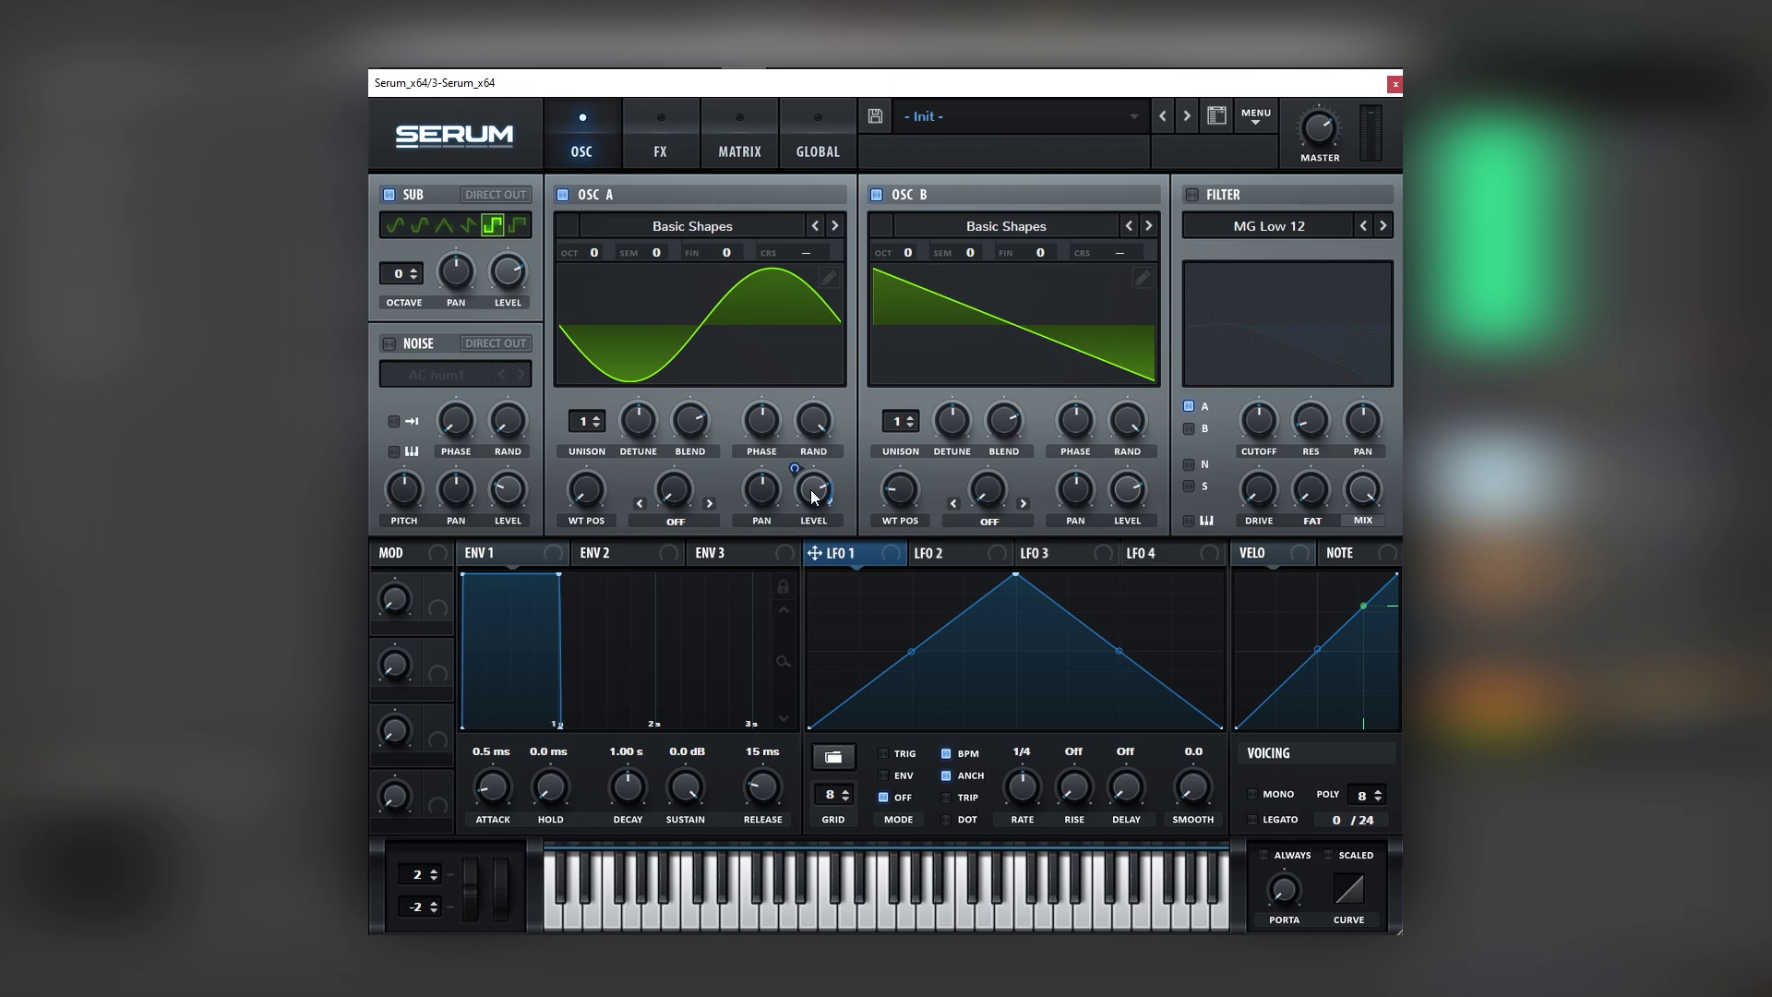
Step: Route LFO 1 as a ramp to oscillator A and sub levels, and lower oscillator B's volume
{"action": "left_click_drag", "start_coordinate": [807, 494], "coordinate": [809, 492]}
{"action": "left_click_drag", "start_coordinate": [1015, 574], "coordinate": [855, 550]}
{"action": "left_click_drag", "start_coordinate": [519, 331], "coordinate": [507, 273]}
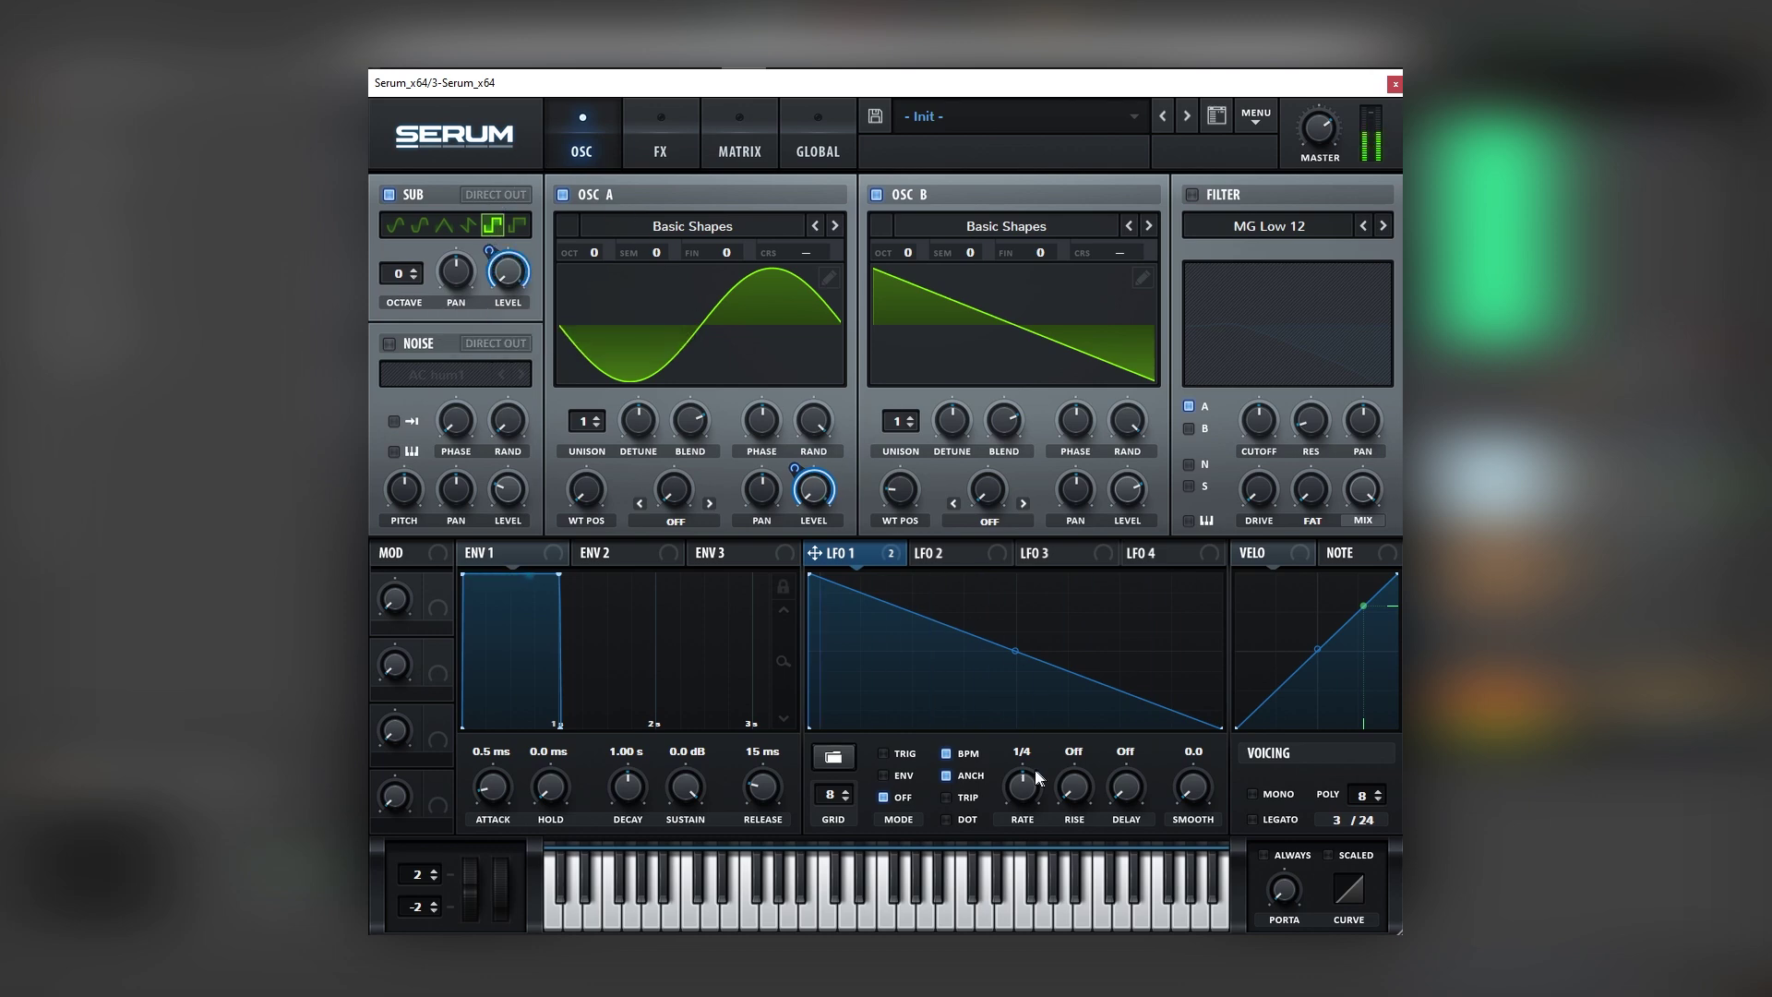
{"action": "scroll", "coordinate": [1029, 784], "scroll_direction": "up", "scroll_amount": 1}
{"action": "left_click_drag", "start_coordinate": [1135, 489], "coordinate": [1107, 555]}
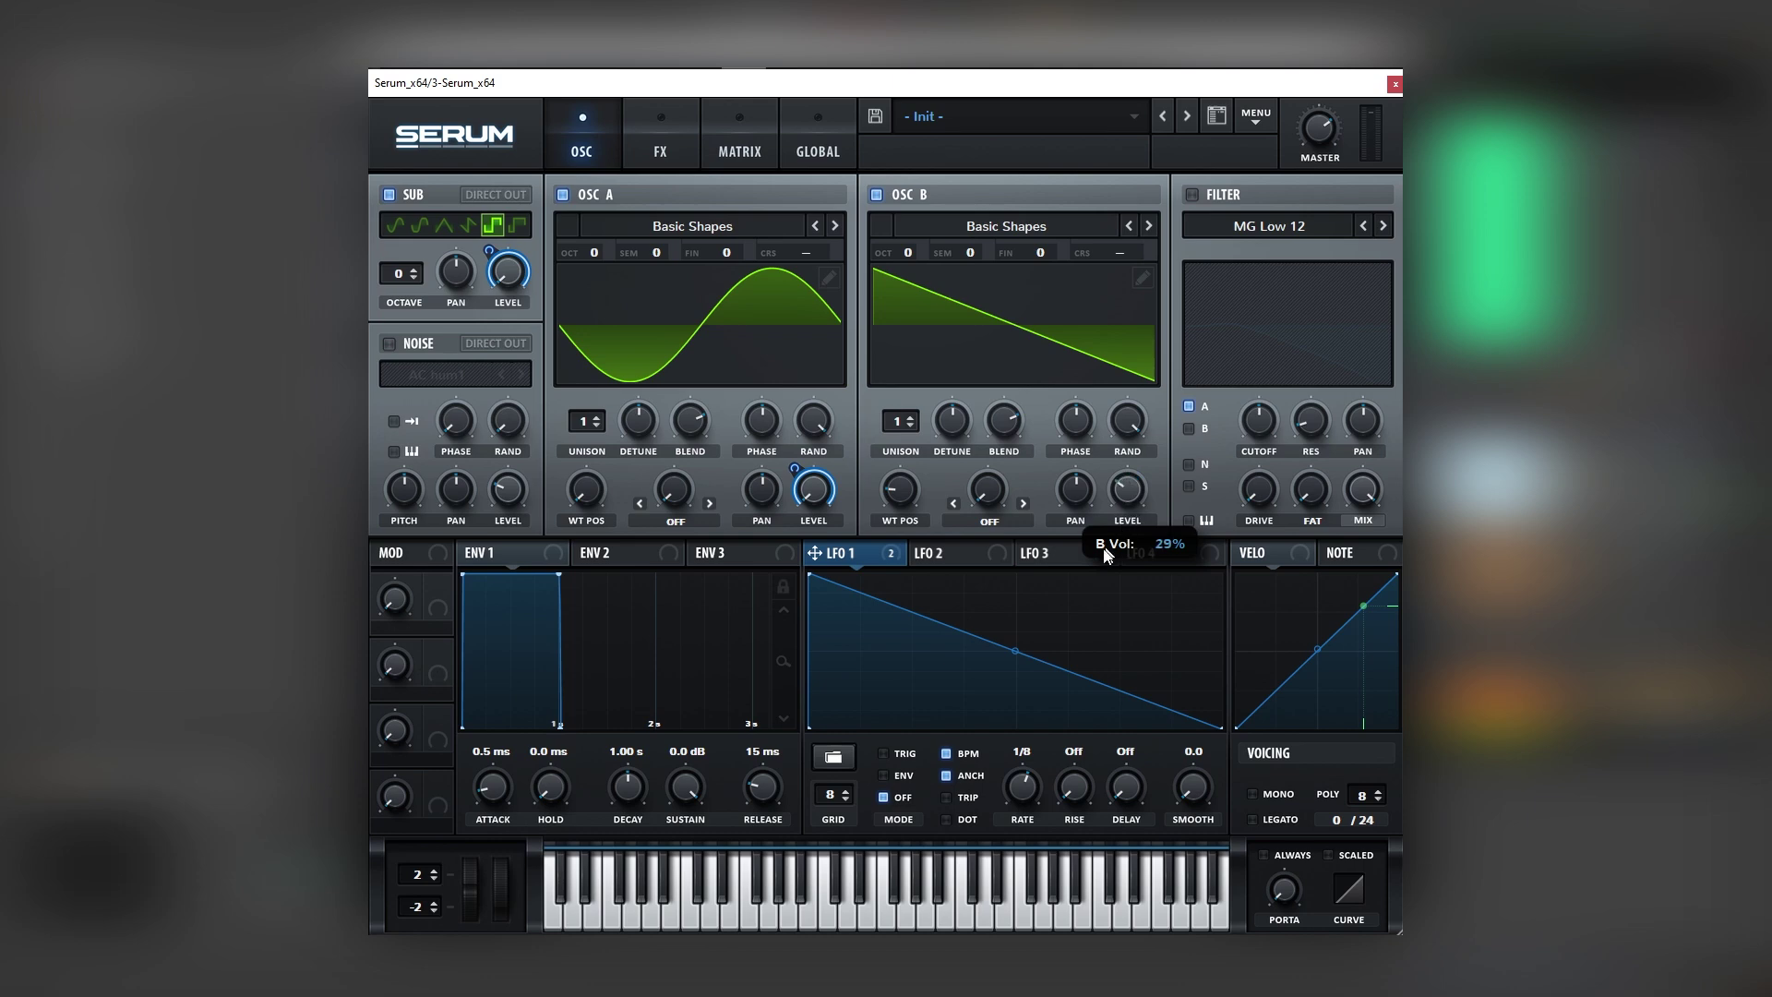
Step: Mute oscillator B and set oscillator A to FM (from B) at 40%, with B at +4 octaves
{"action": "left_click_drag", "start_coordinate": [1078, 643], "coordinate": [1069, 640]}
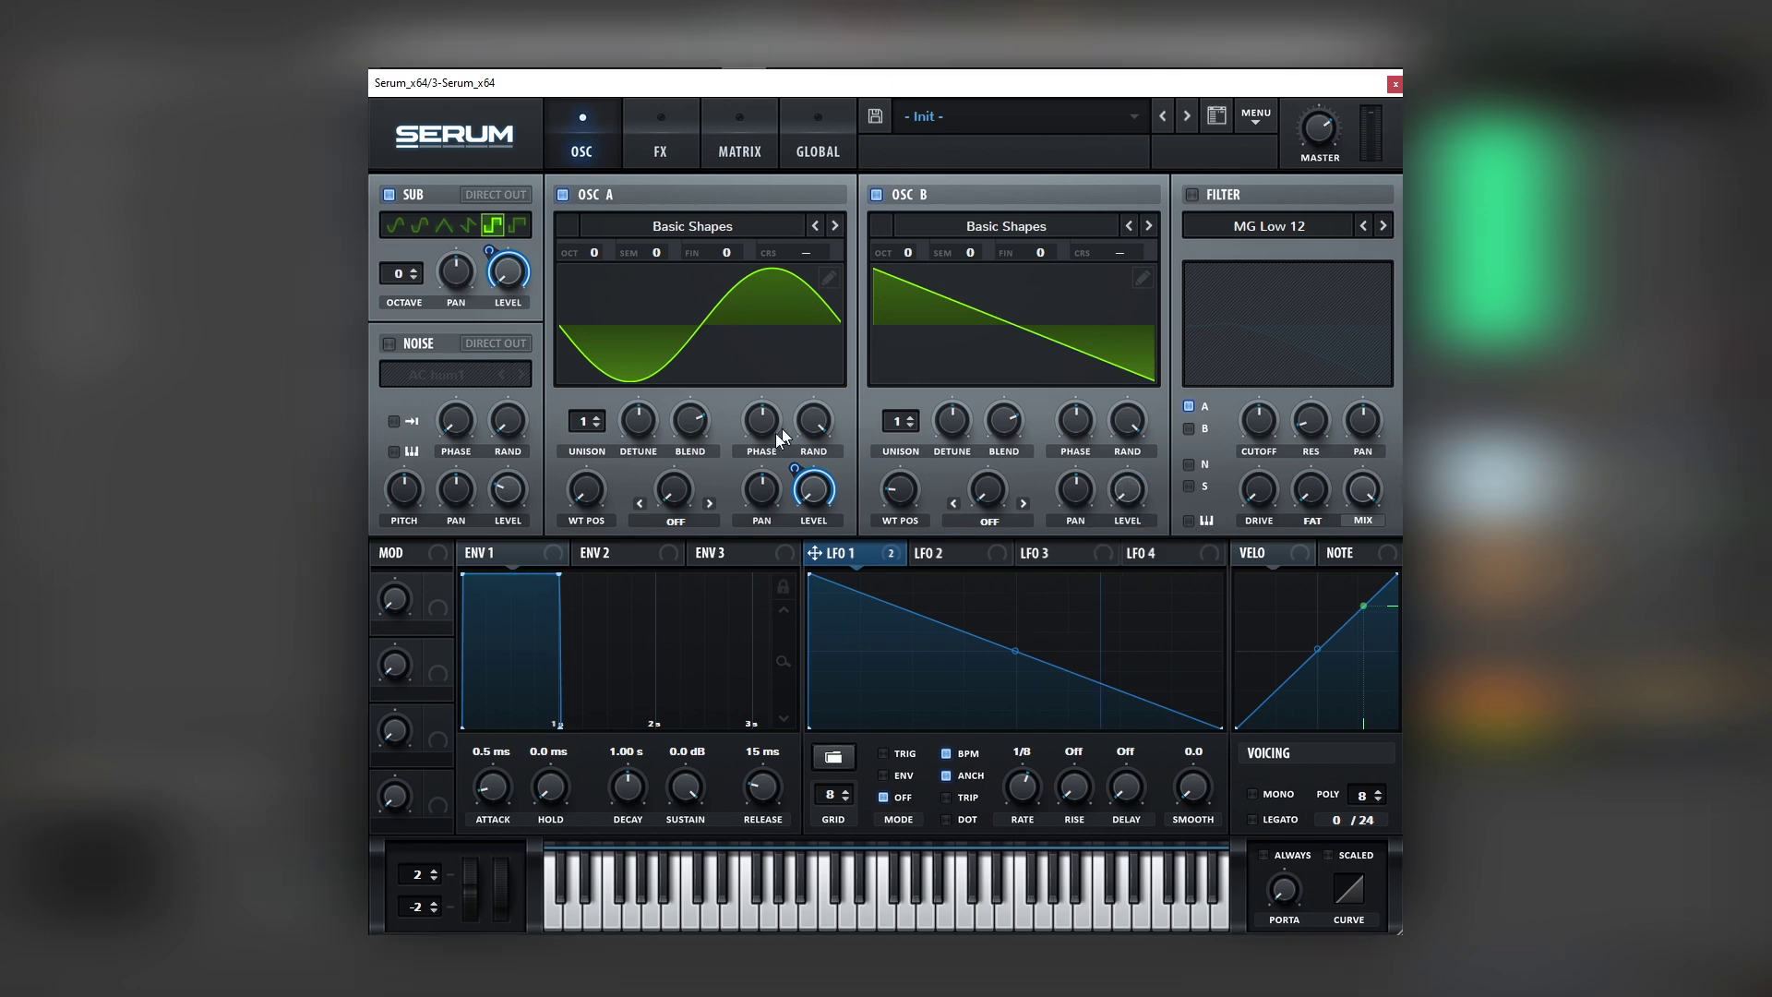
{"action": "left_click", "coordinate": [688, 525]}
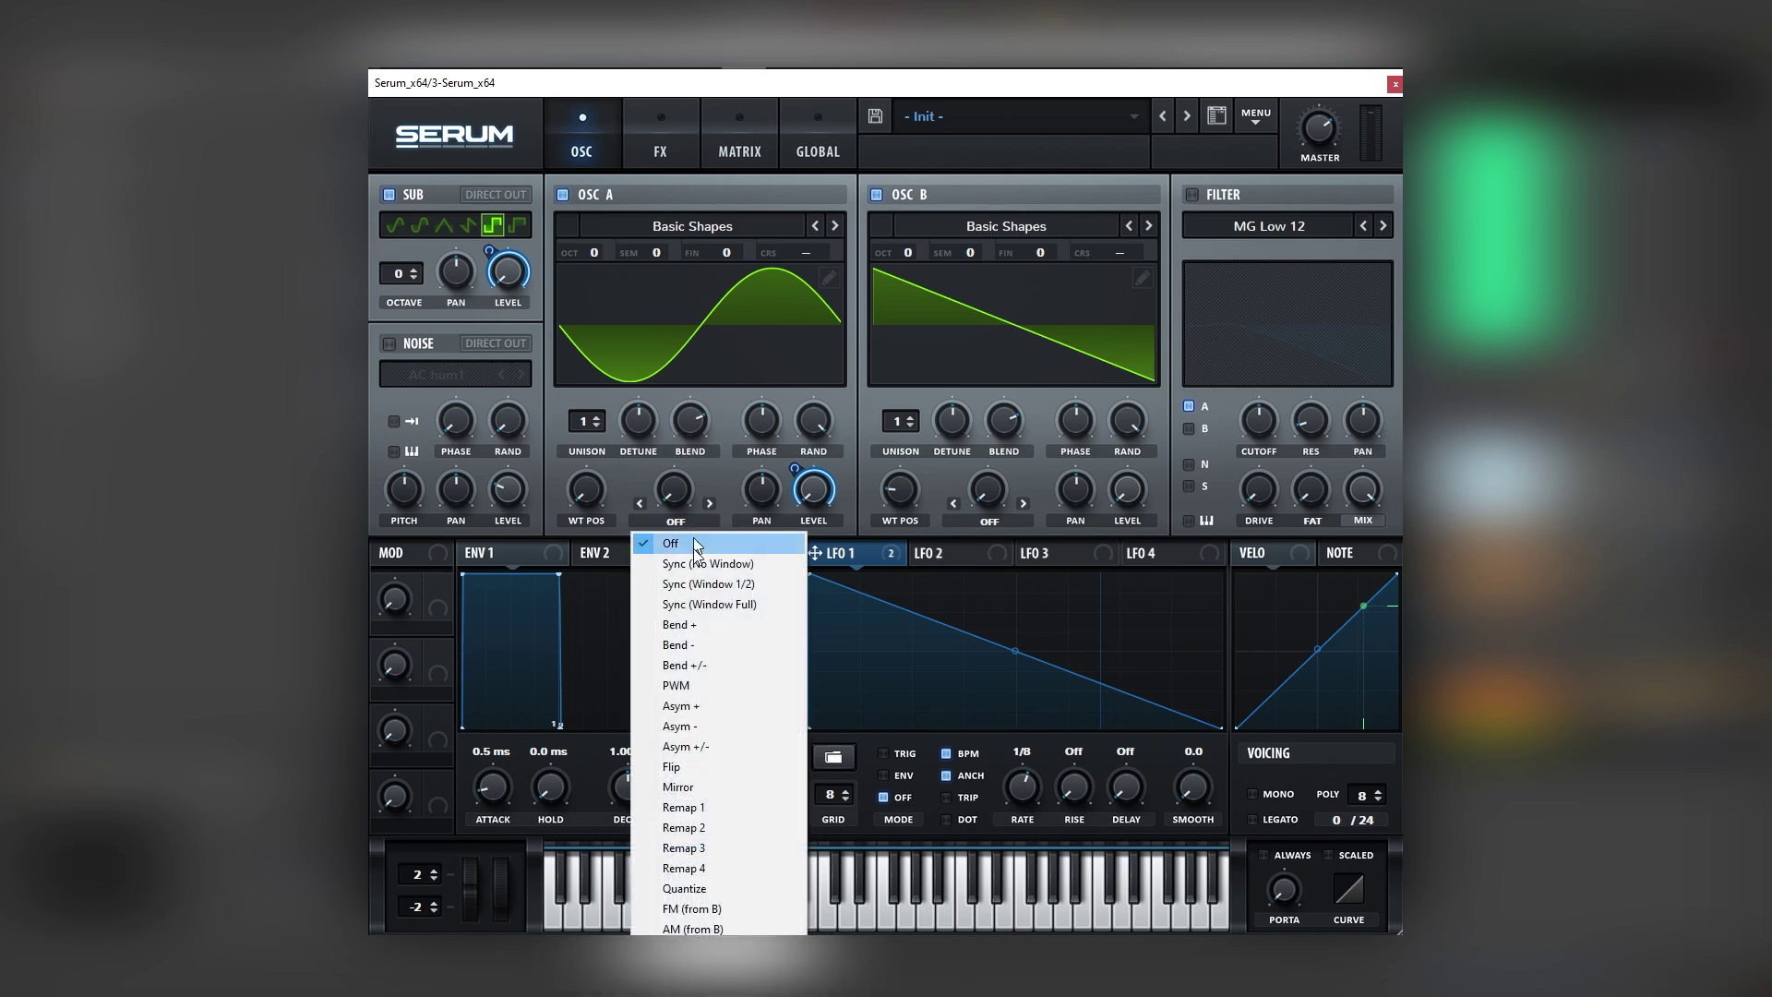
{"action": "left_click", "coordinate": [715, 910]}
{"action": "left_click_drag", "start_coordinate": [674, 489], "coordinate": [693, 418]}
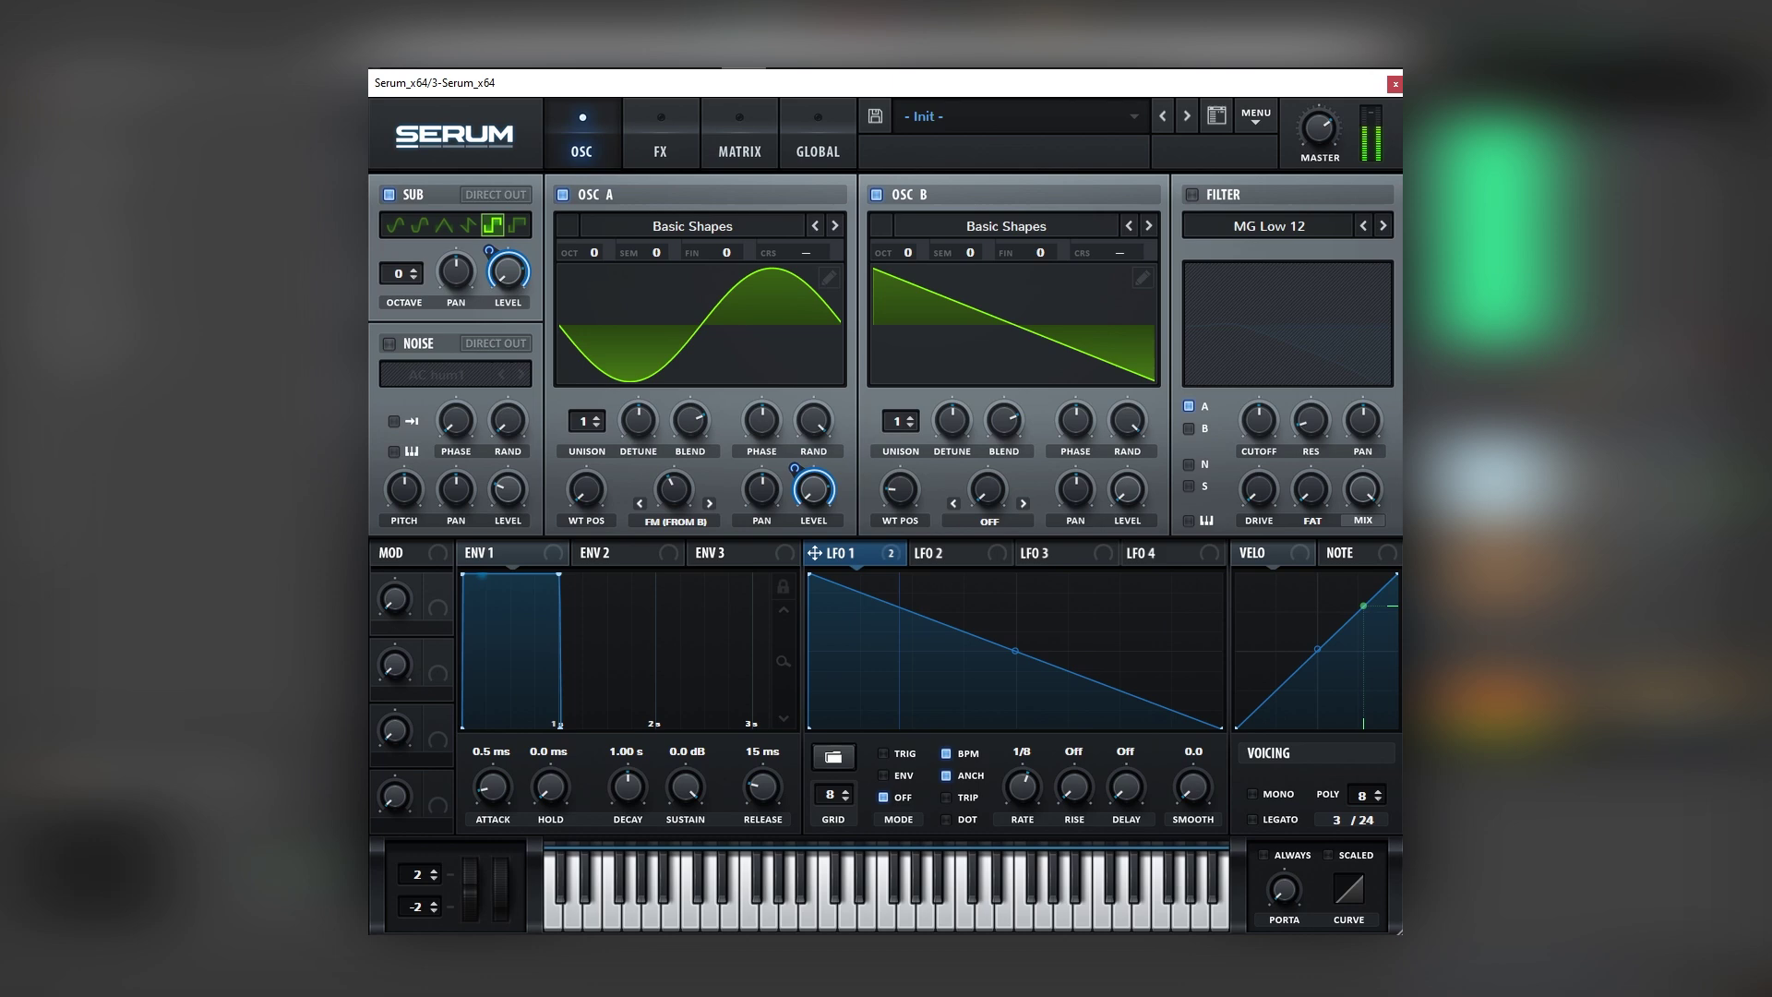
{"action": "left_click", "coordinate": [669, 494]}
{"action": "left_click_drag", "start_coordinate": [905, 253], "coordinate": [984, 98]}
Step: Enable Hyper/Dimension and Distortion in the FX rack, with distortion drive at 61%
{"action": "left_click", "coordinate": [660, 146]}
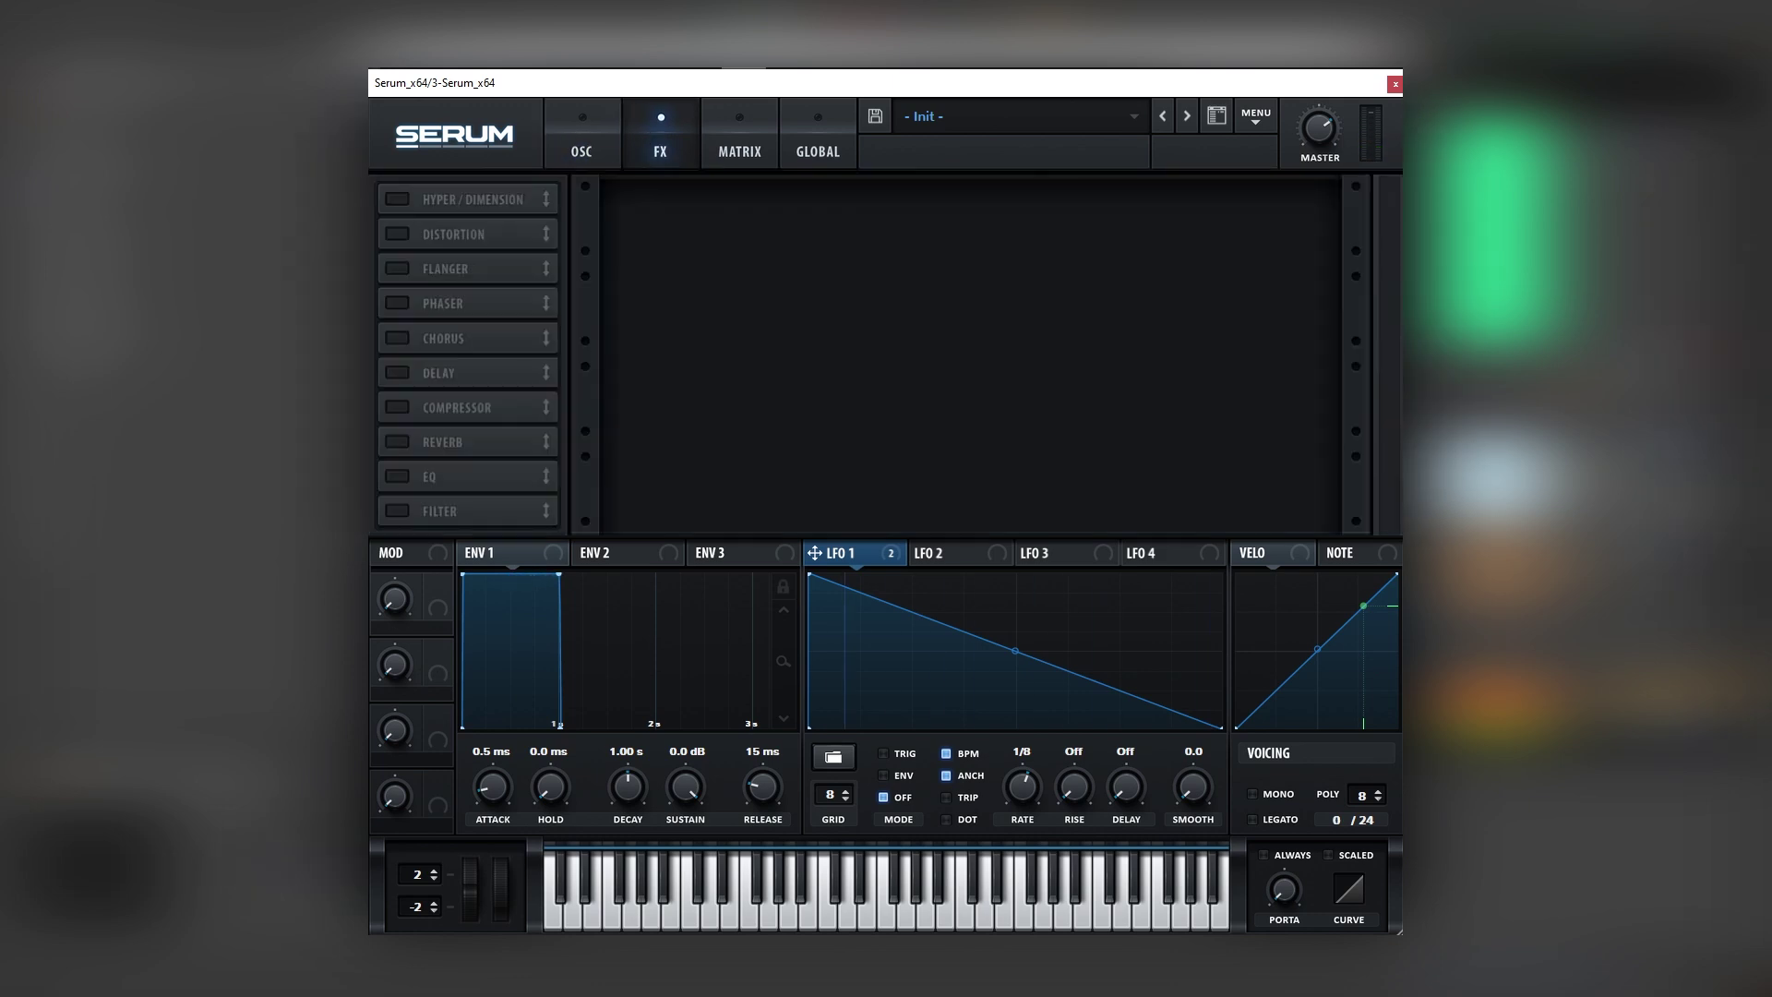
{"action": "left_click", "coordinate": [397, 200]}
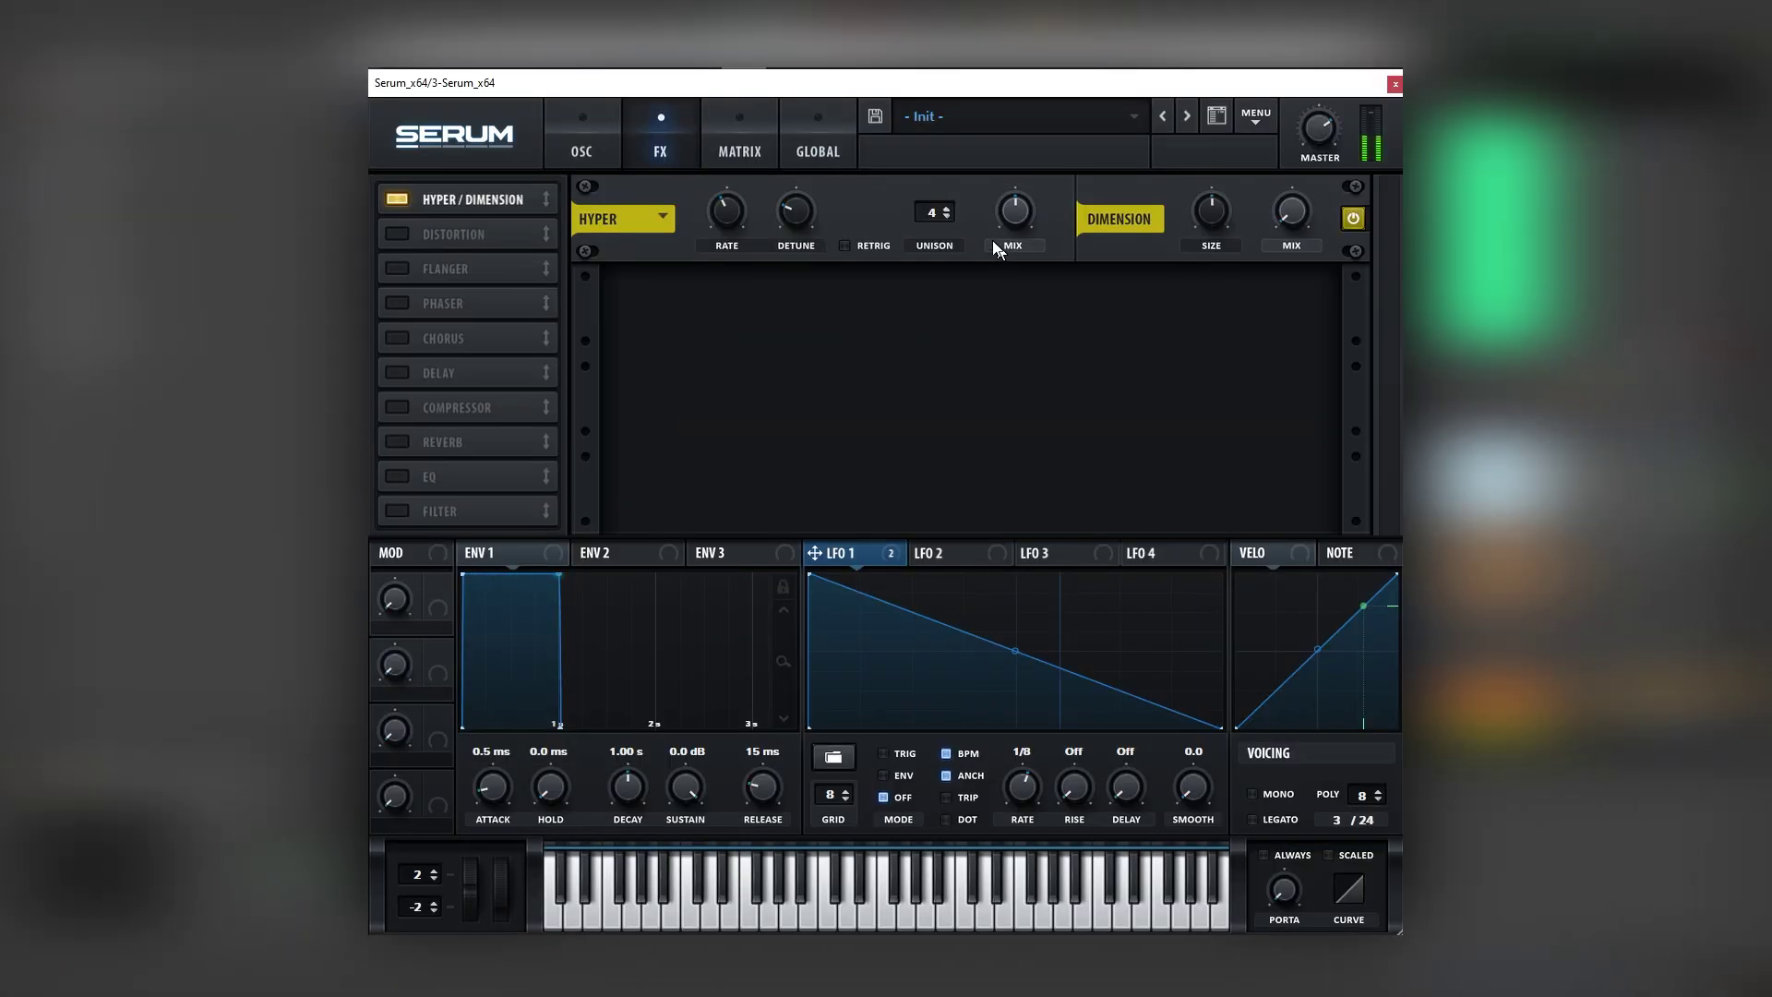
{"action": "left_click", "coordinate": [398, 234]}
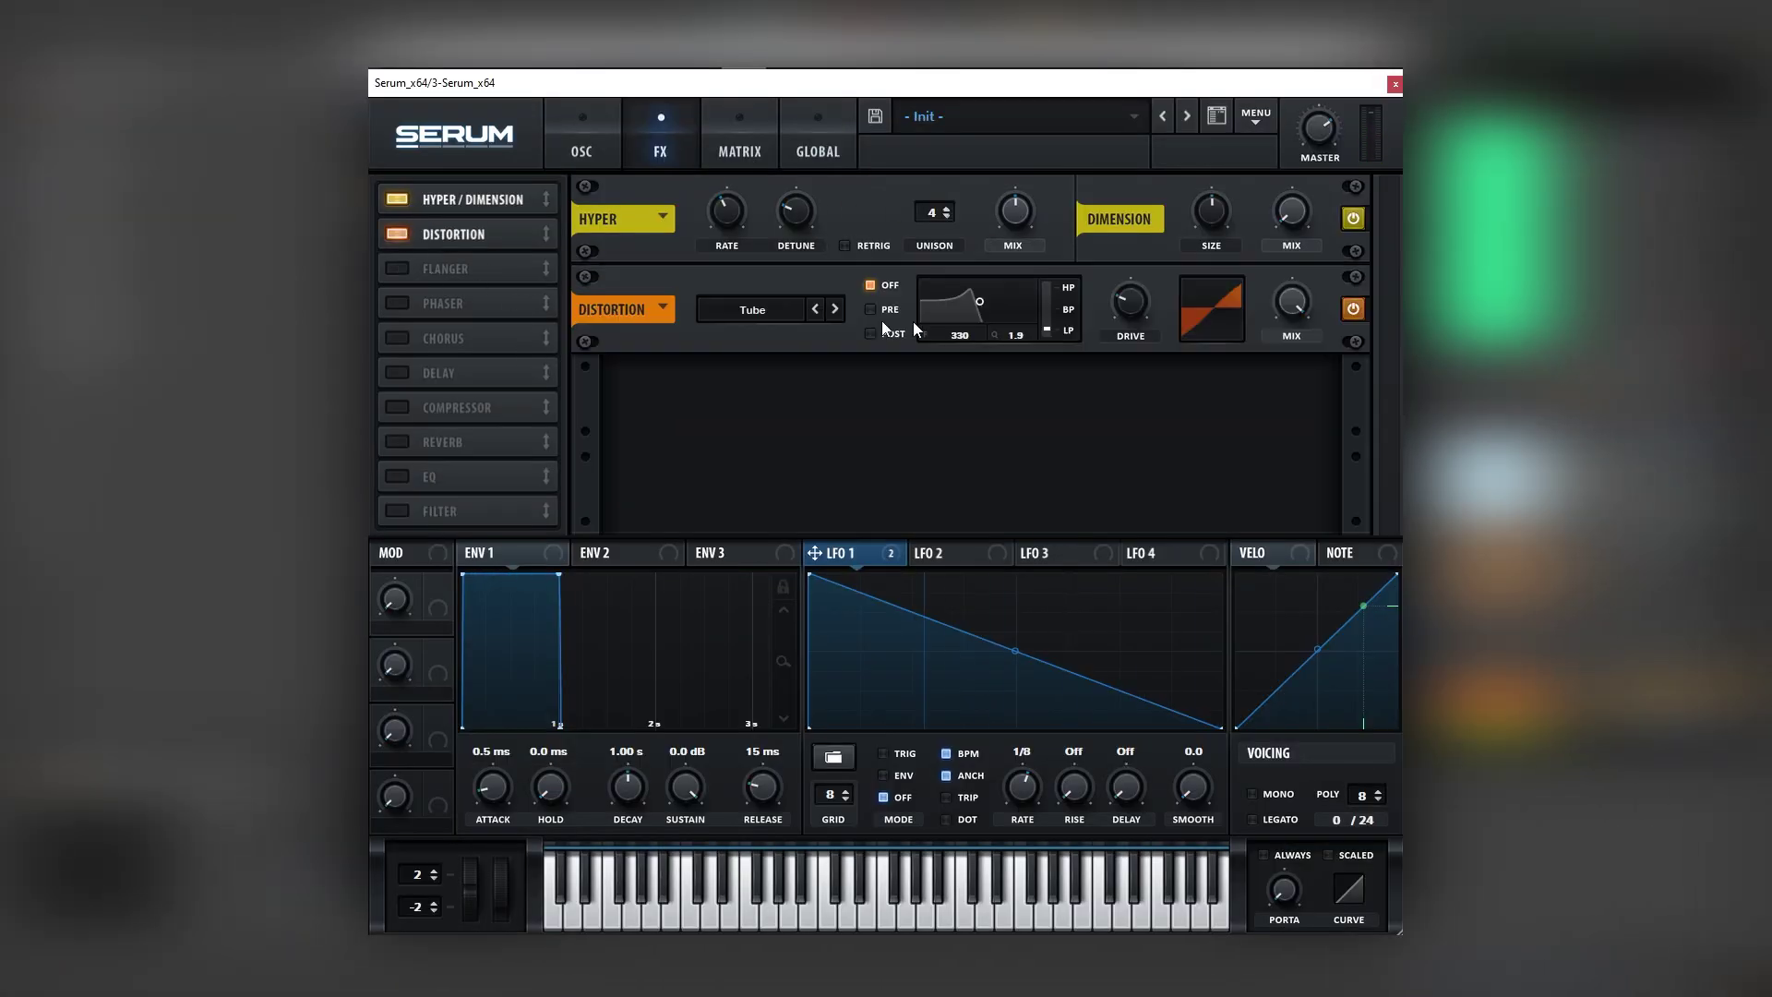
{"action": "left_click_drag", "start_coordinate": [1133, 312], "coordinate": [1183, 207]}
Step: Add Chorus with its filter set to high-pass and the mix slightly lowered
{"action": "left_click", "coordinate": [397, 339]}
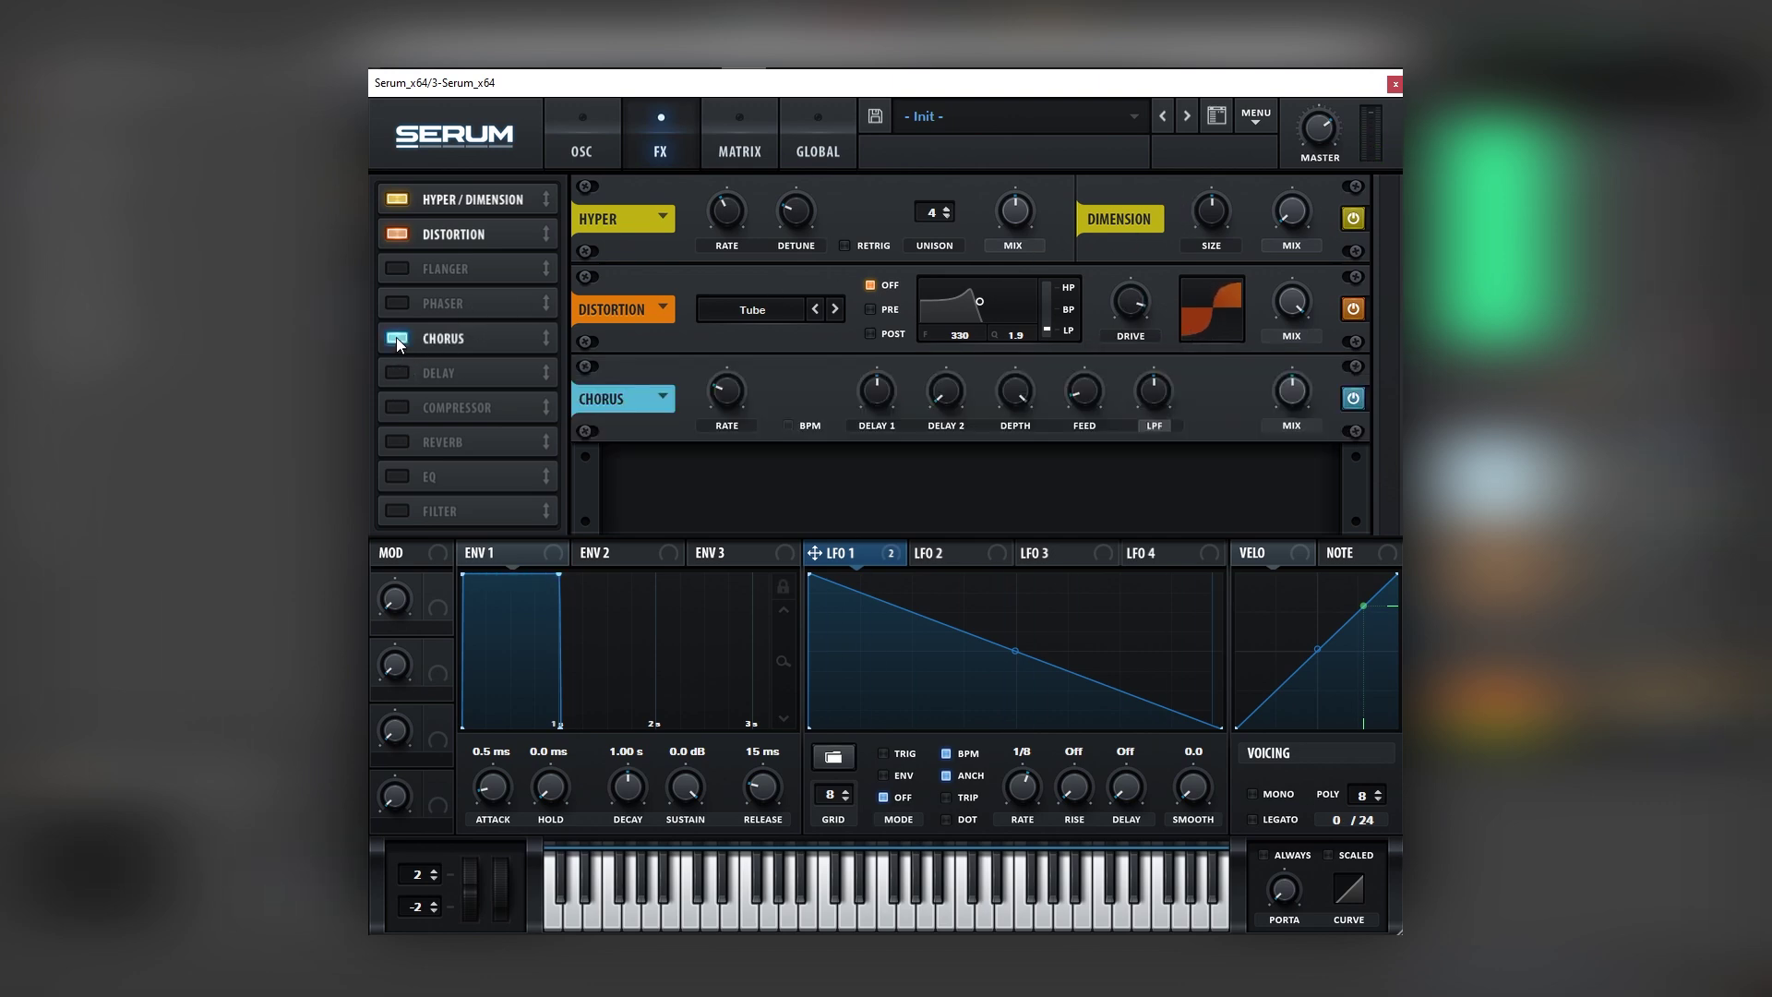
{"action": "left_click", "coordinate": [1158, 421]}
{"action": "left_click_drag", "start_coordinate": [1298, 404], "coordinate": [1296, 415]}
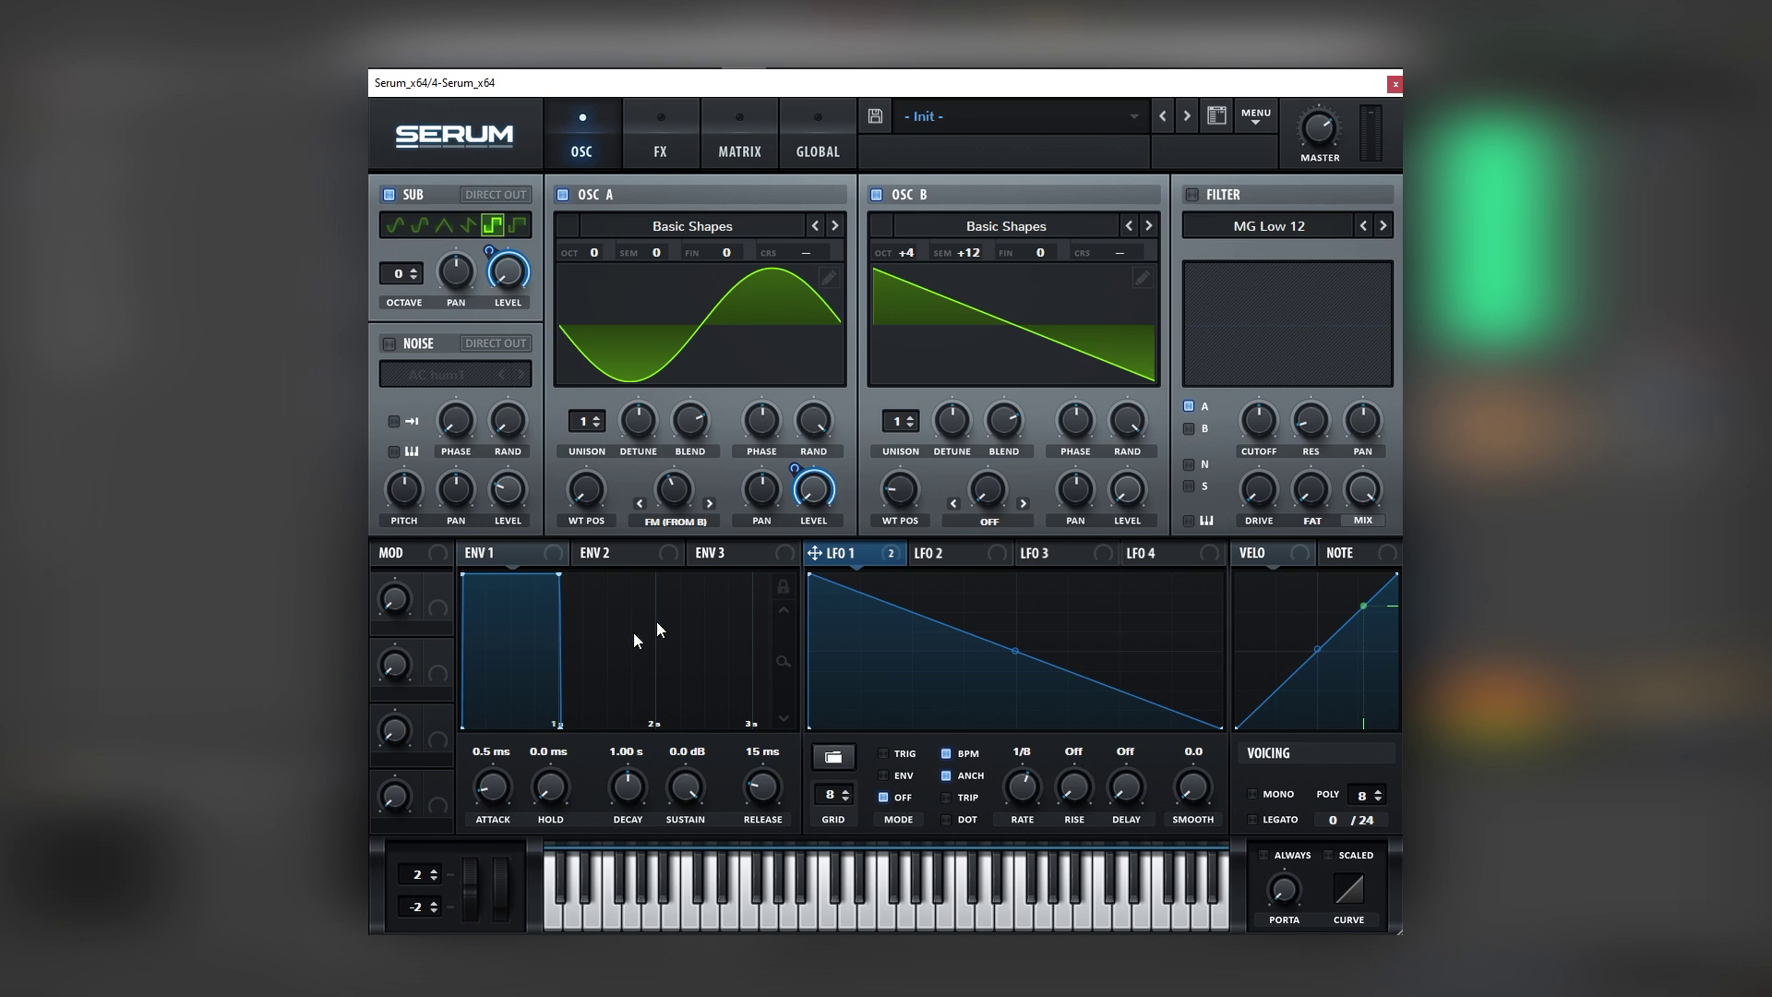
Step: Test the pitch wheel and change Serum's downward pitch-bend range from -2 to -5 semitones
{"action": "mouse_move", "coordinate": [478, 871]}
{"action": "left_mouse_down"}
{"action": "mouse_move", "coordinate": [463, 917]}
{"action": "mouse_move", "coordinate": [489, 868]}
{"action": "left_mouse_up"}
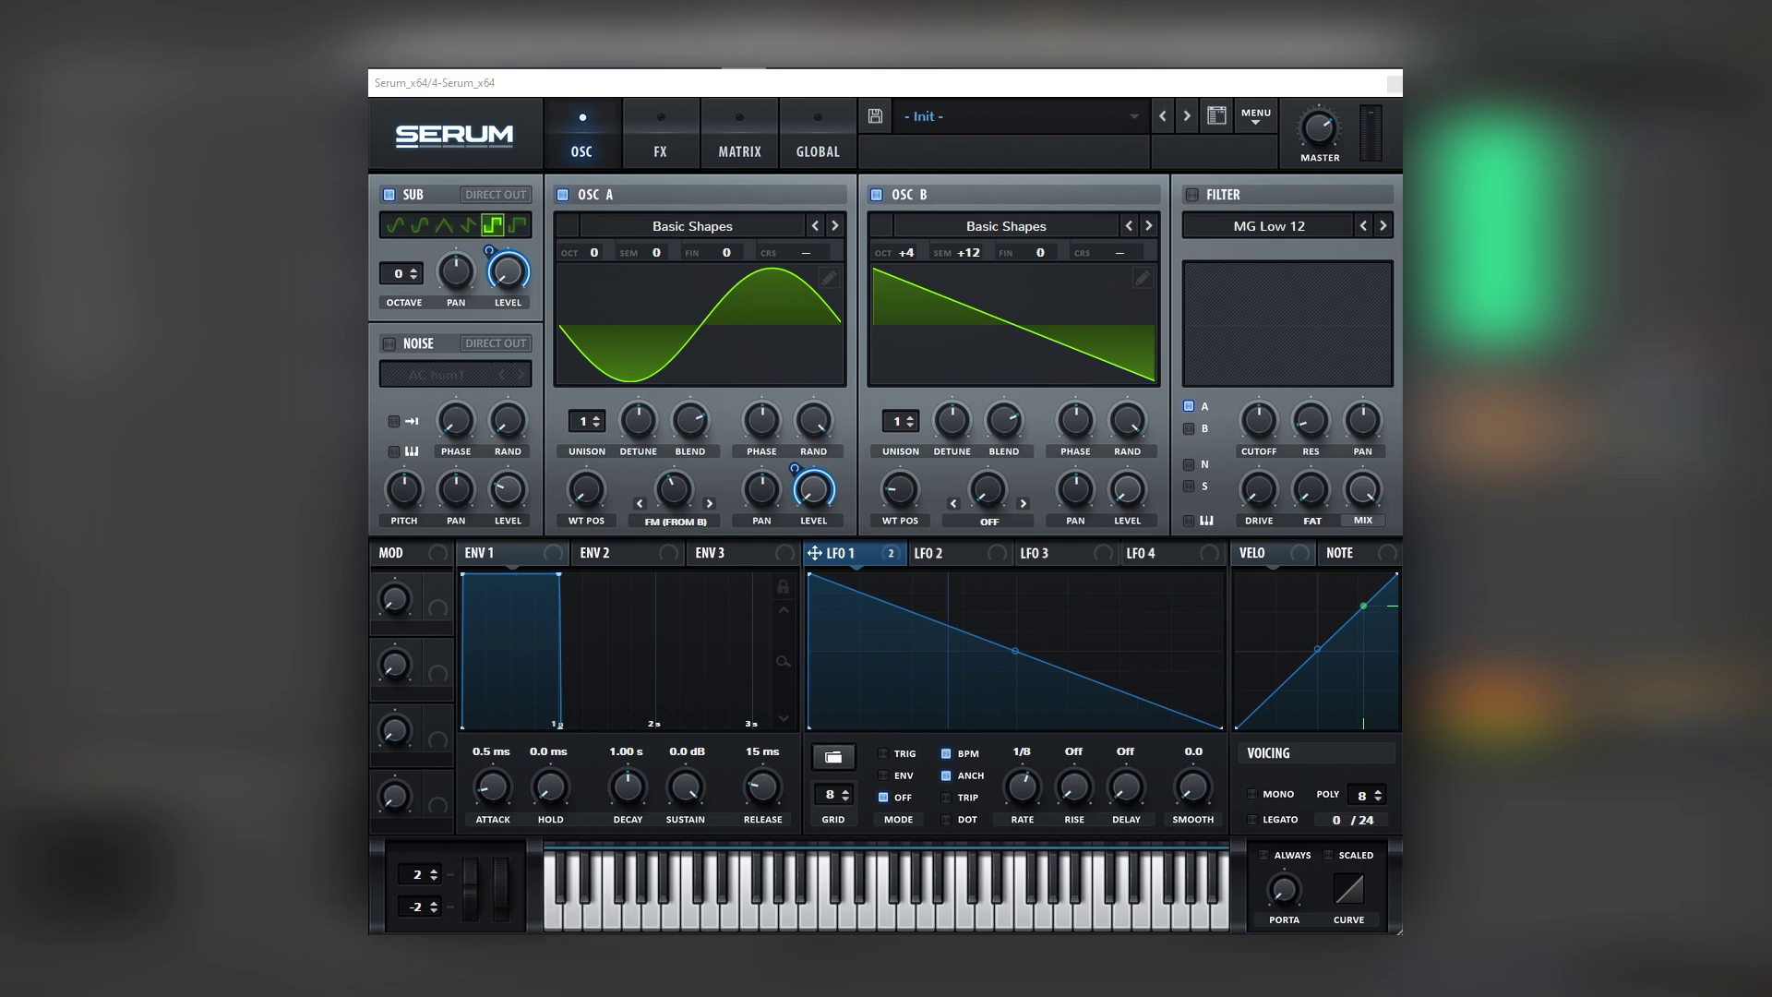
{"action": "left_click_drag", "start_coordinate": [416, 914], "coordinate": [483, 890]}
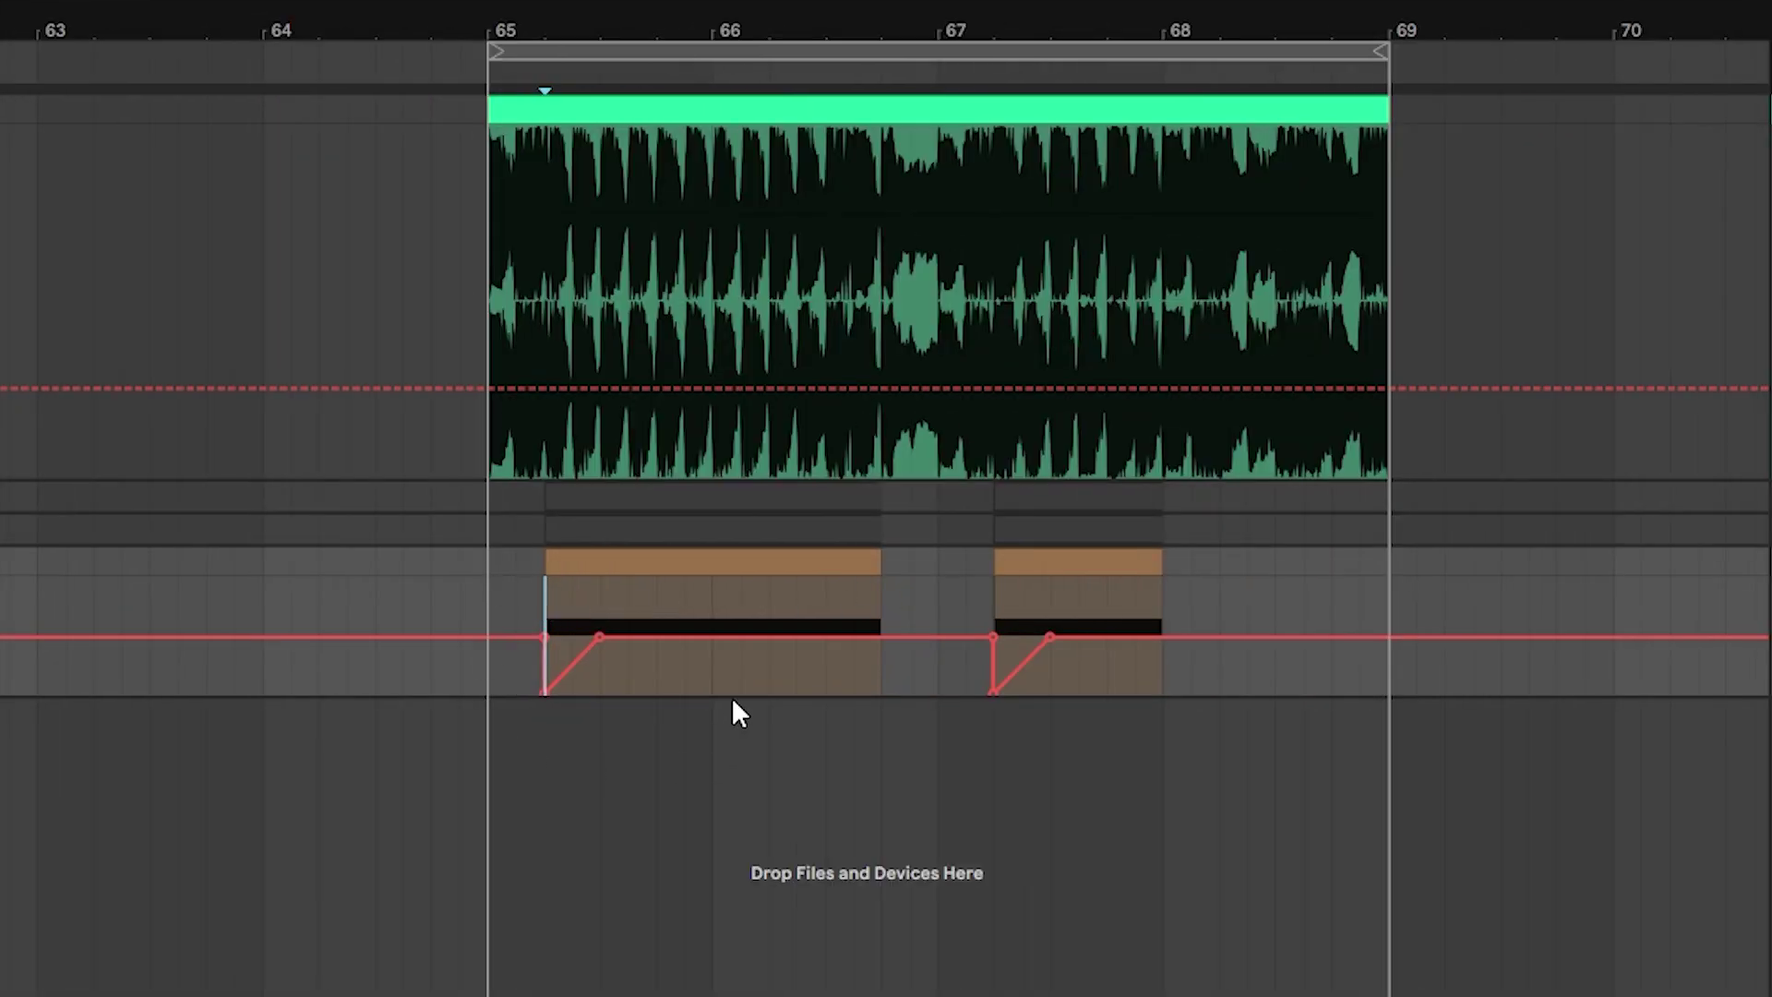
Step: Play the loop, move the first clip's start automation point to 1.00, and drop the second clip's to 0.00
{"action": "key", "text": "space"}
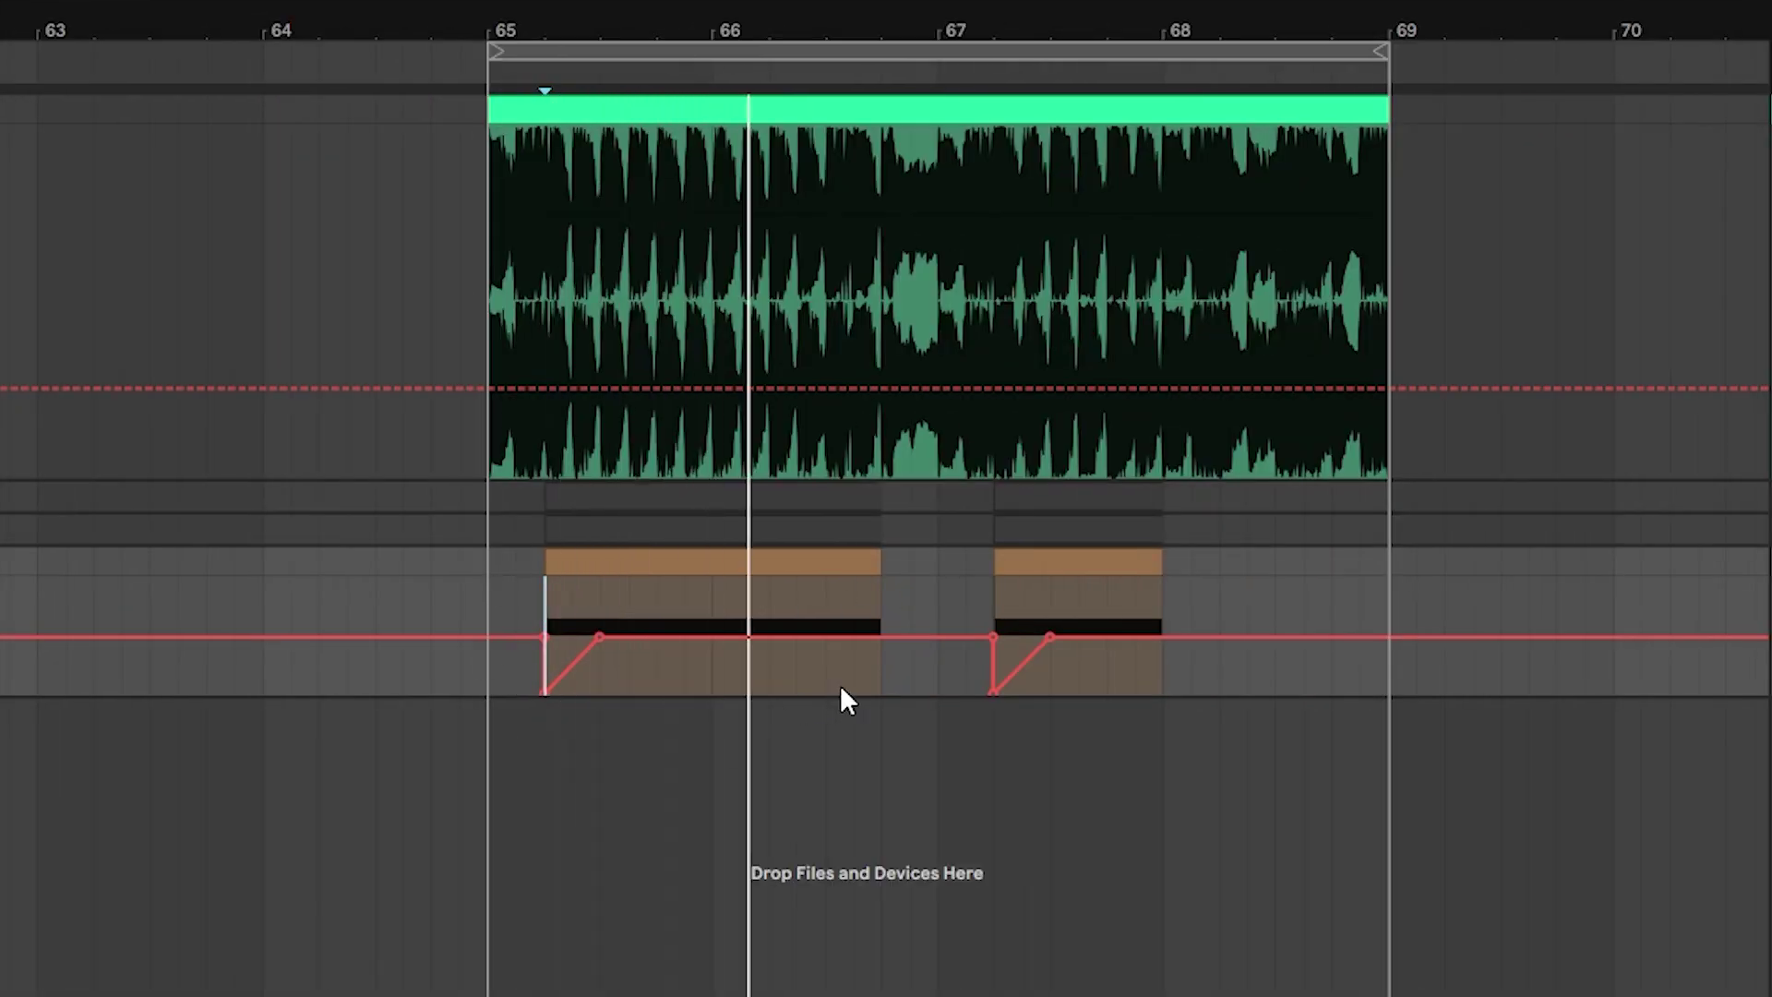
{"action": "left_click_drag", "start_coordinate": [546, 637], "coordinate": [546, 692]}
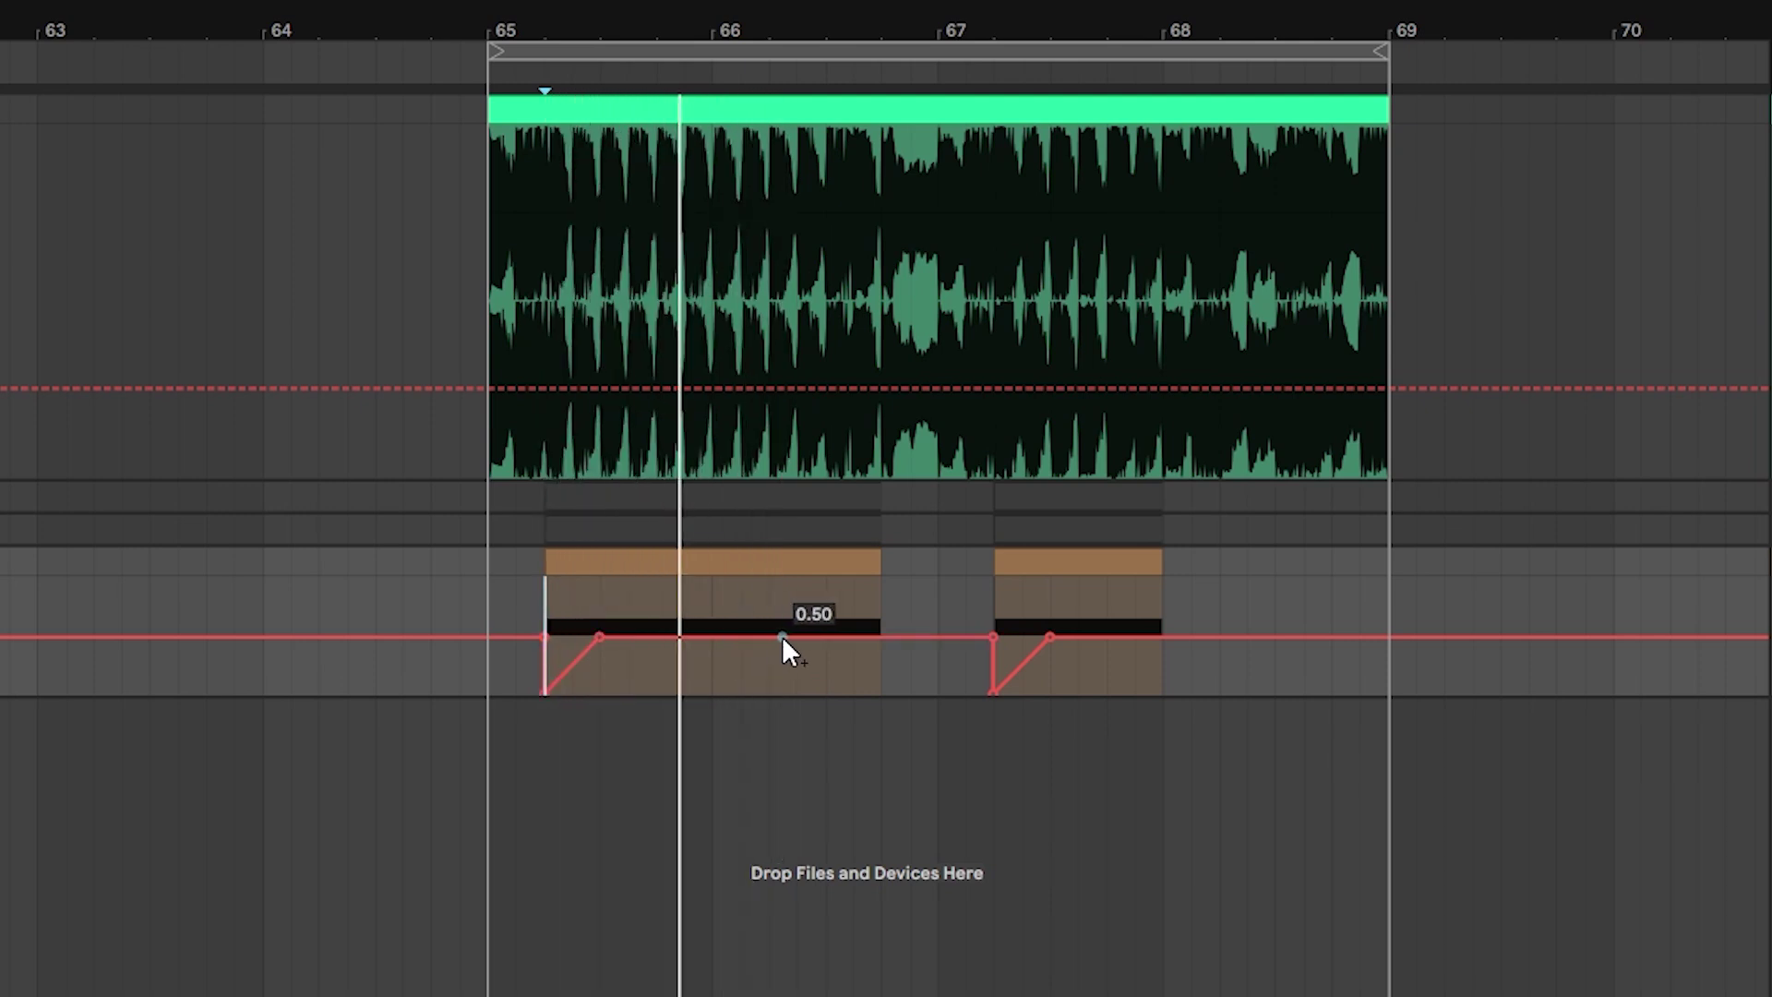
{"action": "left_click_drag", "start_coordinate": [1004, 681], "coordinate": [993, 593]}
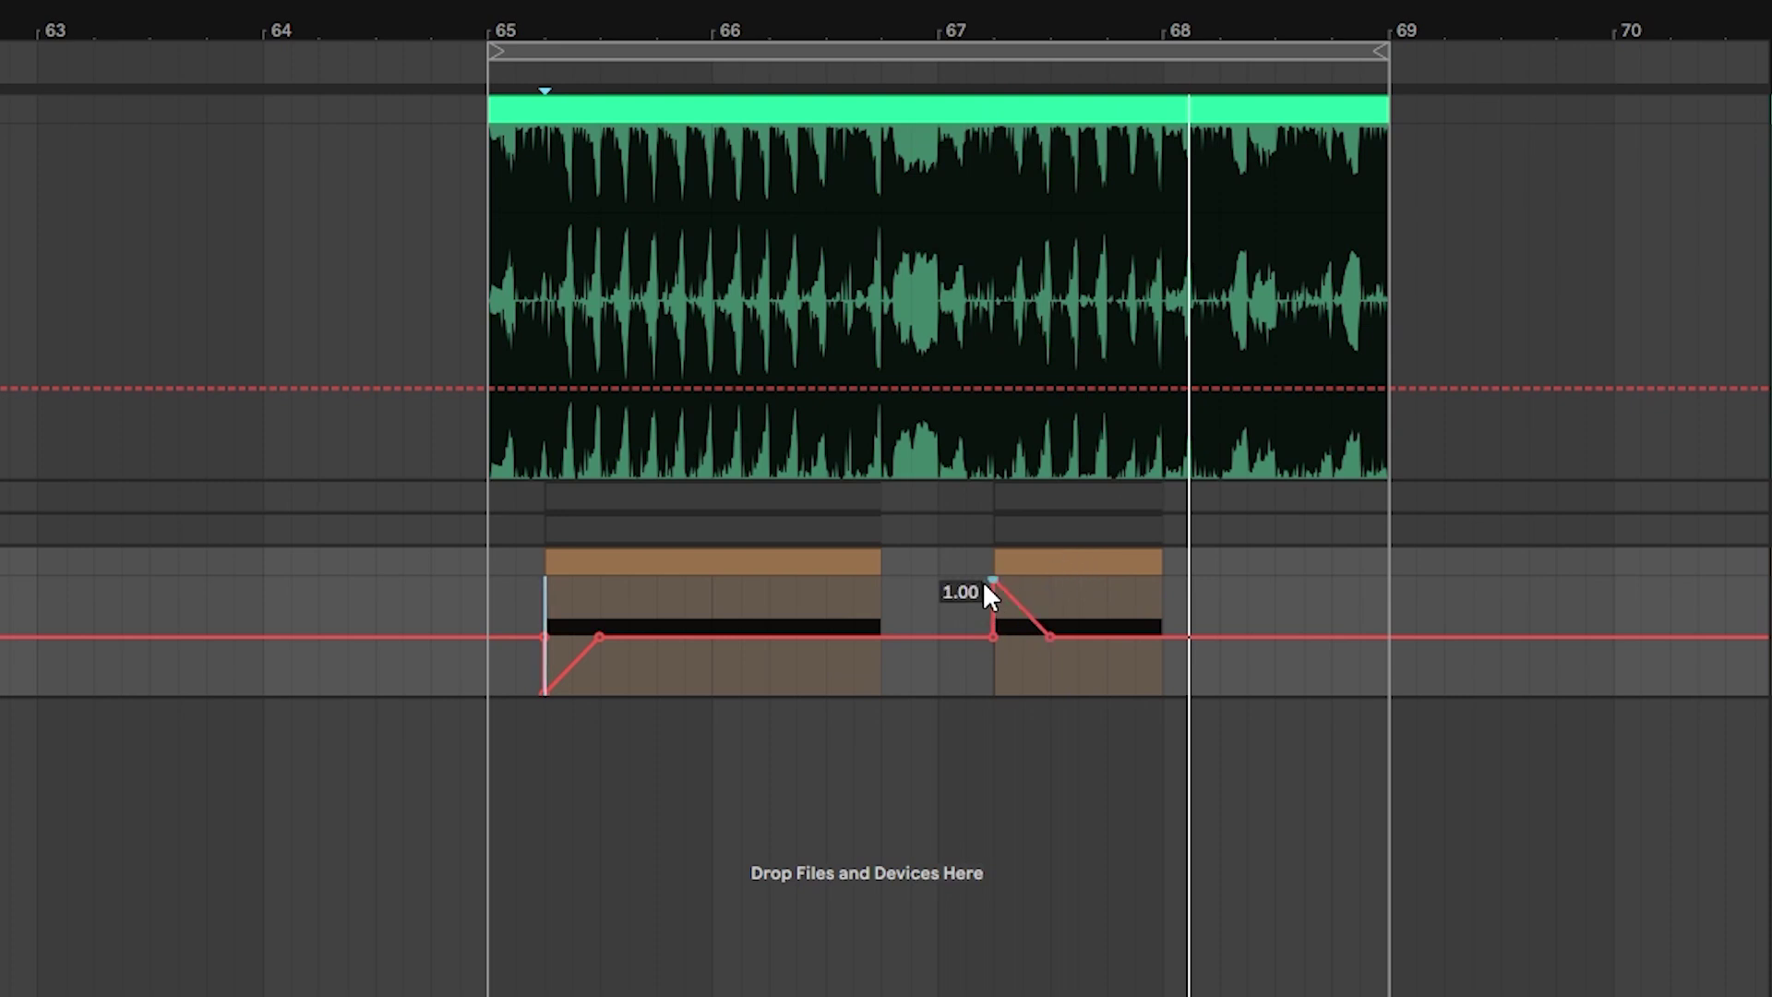
{"action": "left_click_drag", "start_coordinate": [984, 582], "coordinate": [985, 694]}
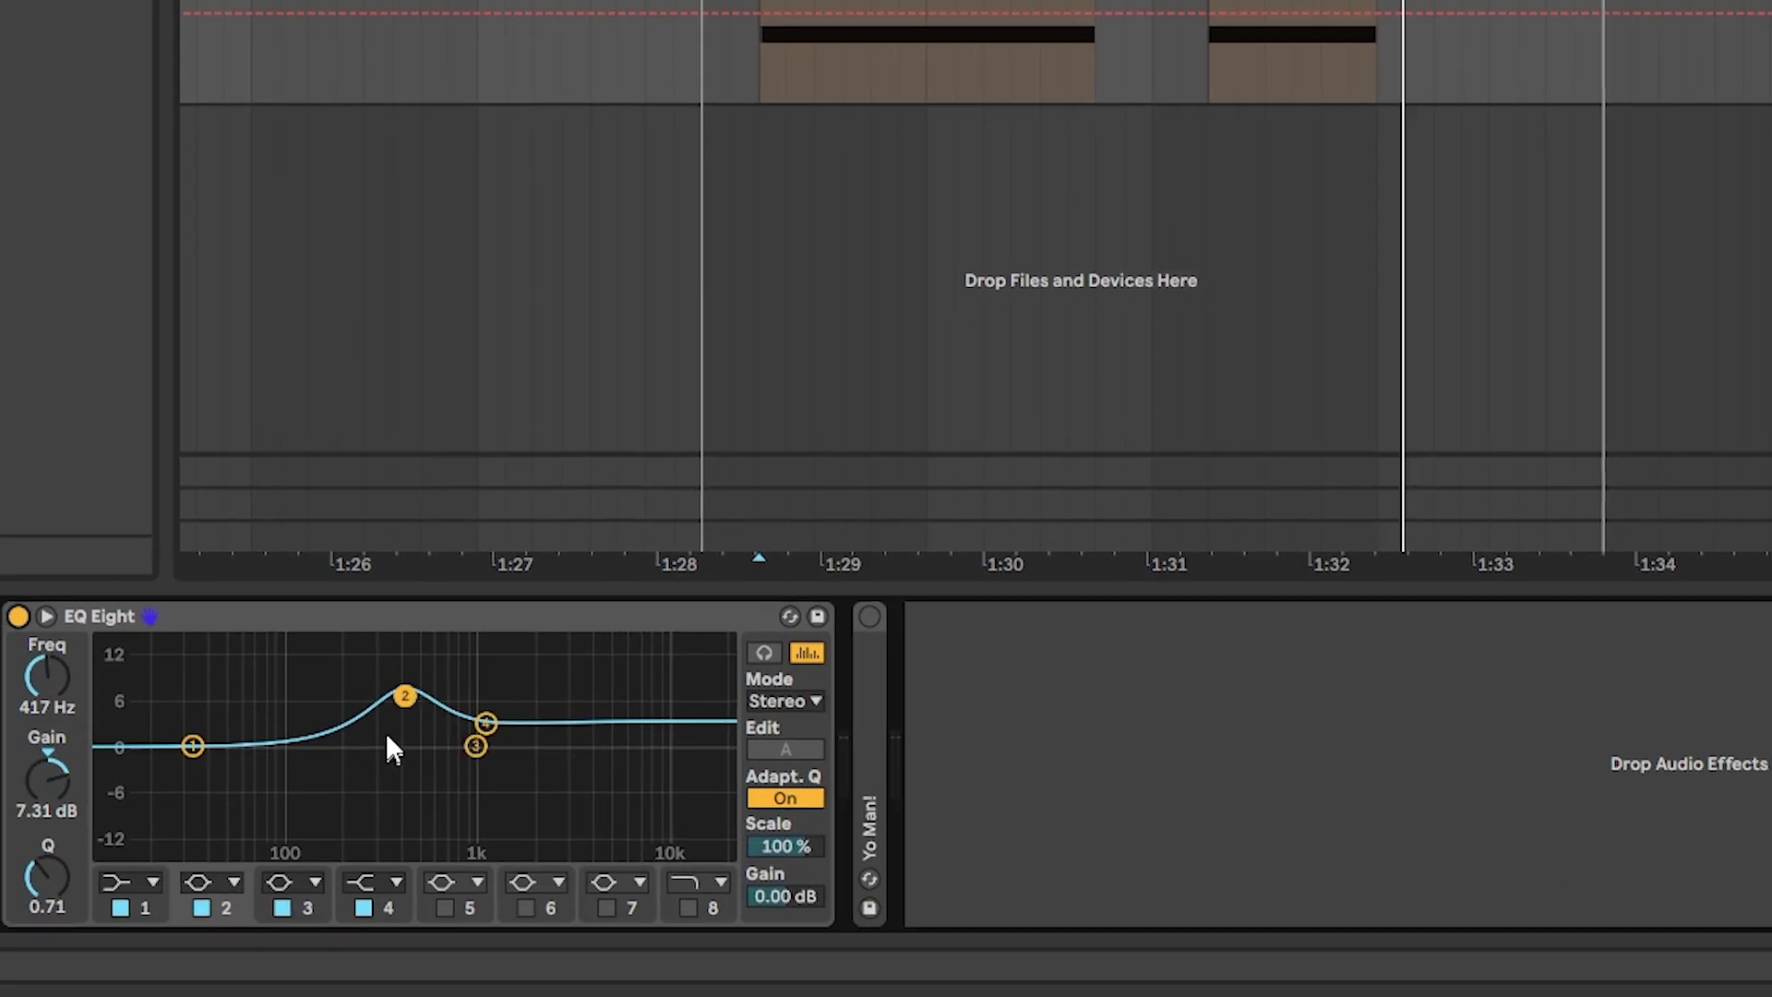
Step: Play the section to audition the EQ'd bass, then stop and play it again
{"action": "key", "text": "space"}
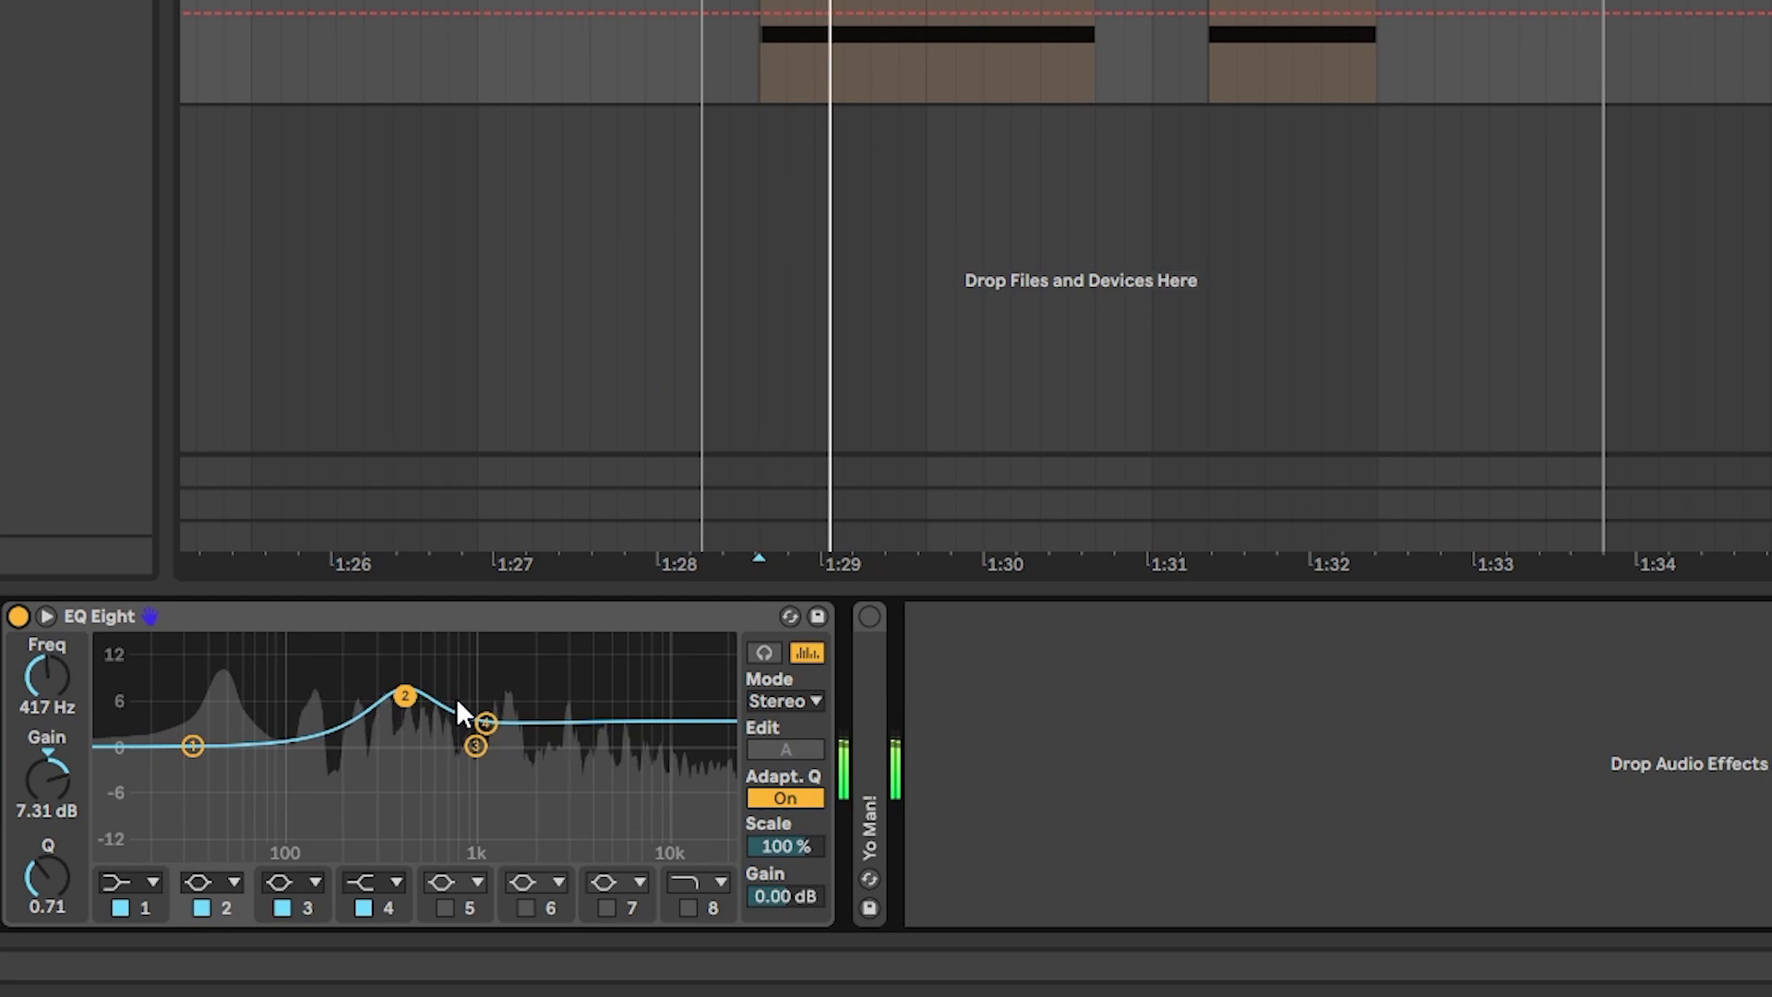
{"action": "key", "text": "space"}
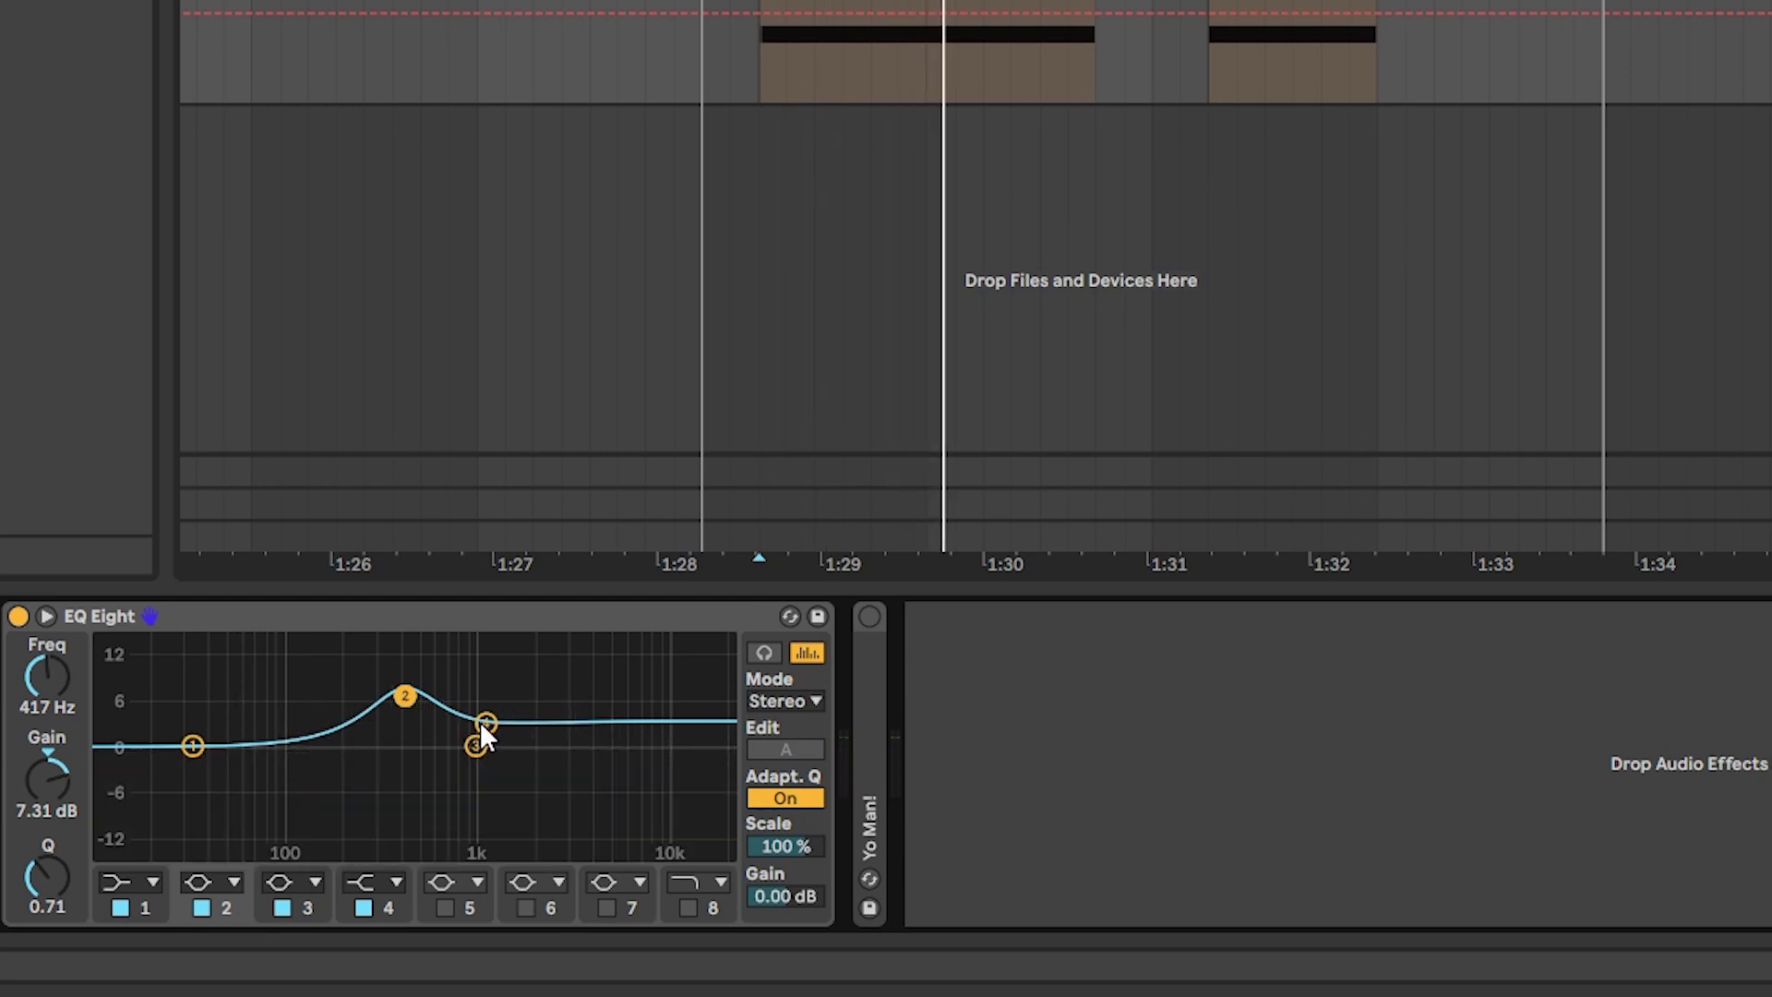
{"action": "key", "text": "space"}
{"action": "key", "text": "space"}
Step: Expand and switch on the Yo Man! delay, then play and stop to hear the bass with delay
{"action": "double_click", "coordinate": [866, 702]}
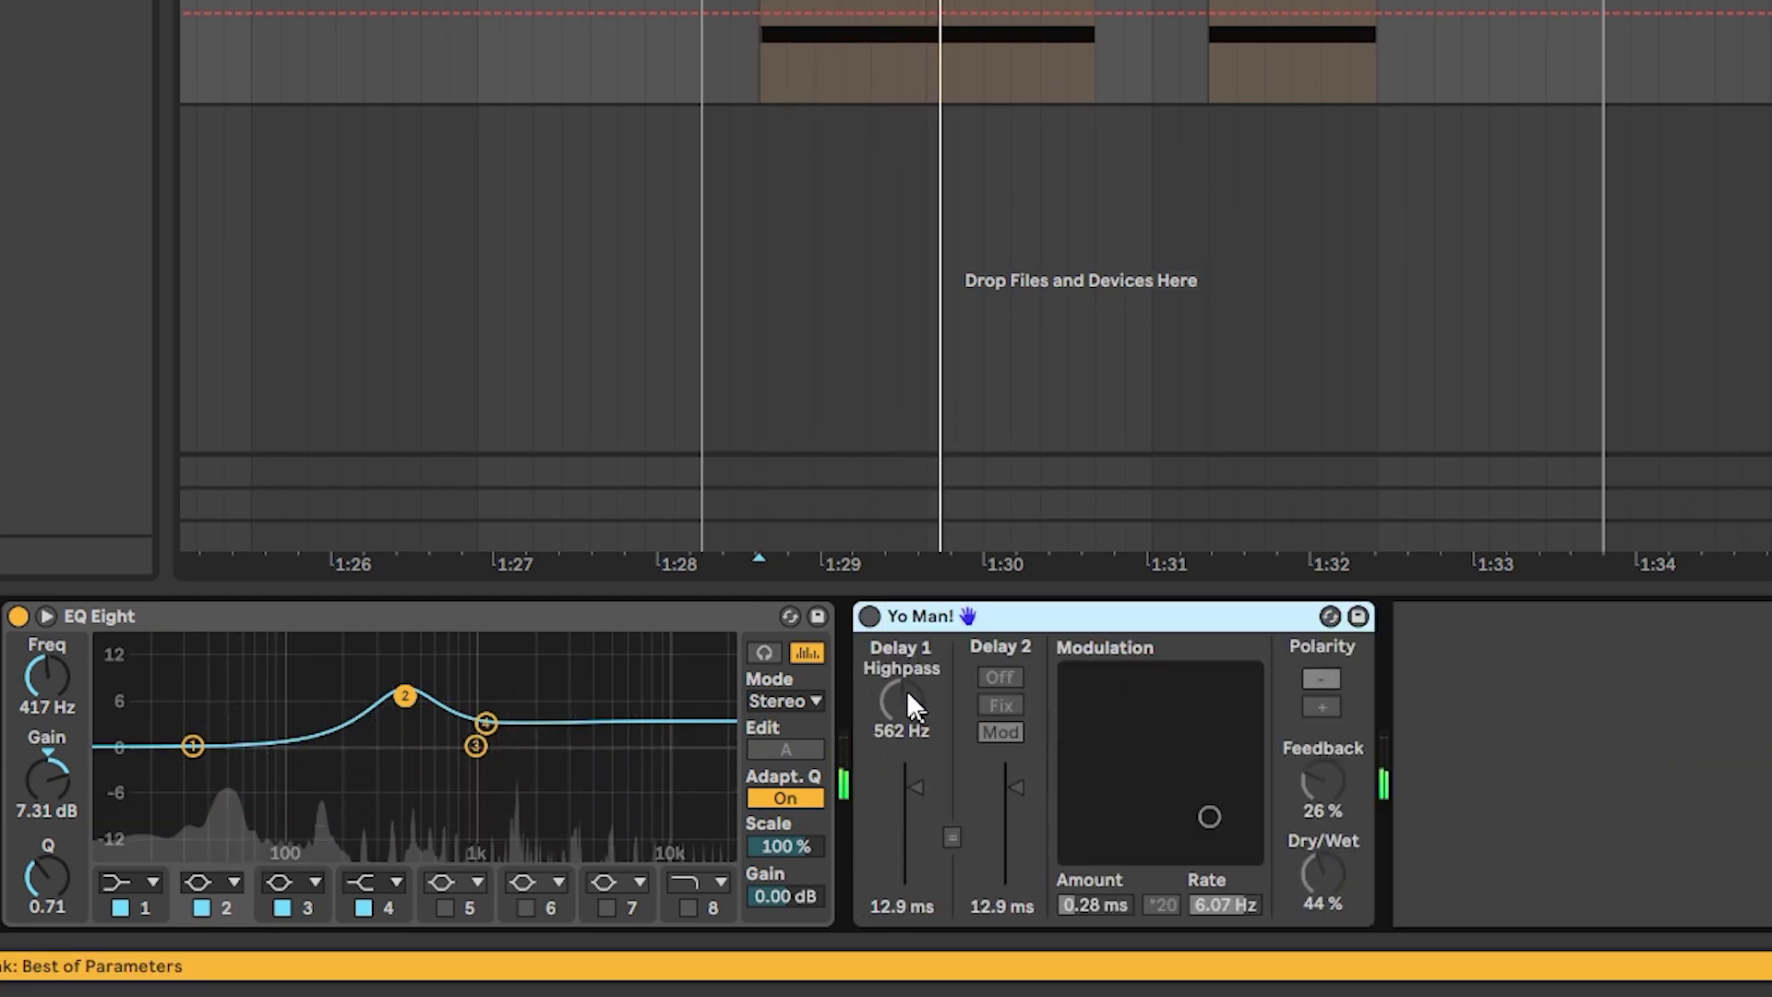
{"action": "left_click", "coordinate": [868, 614]}
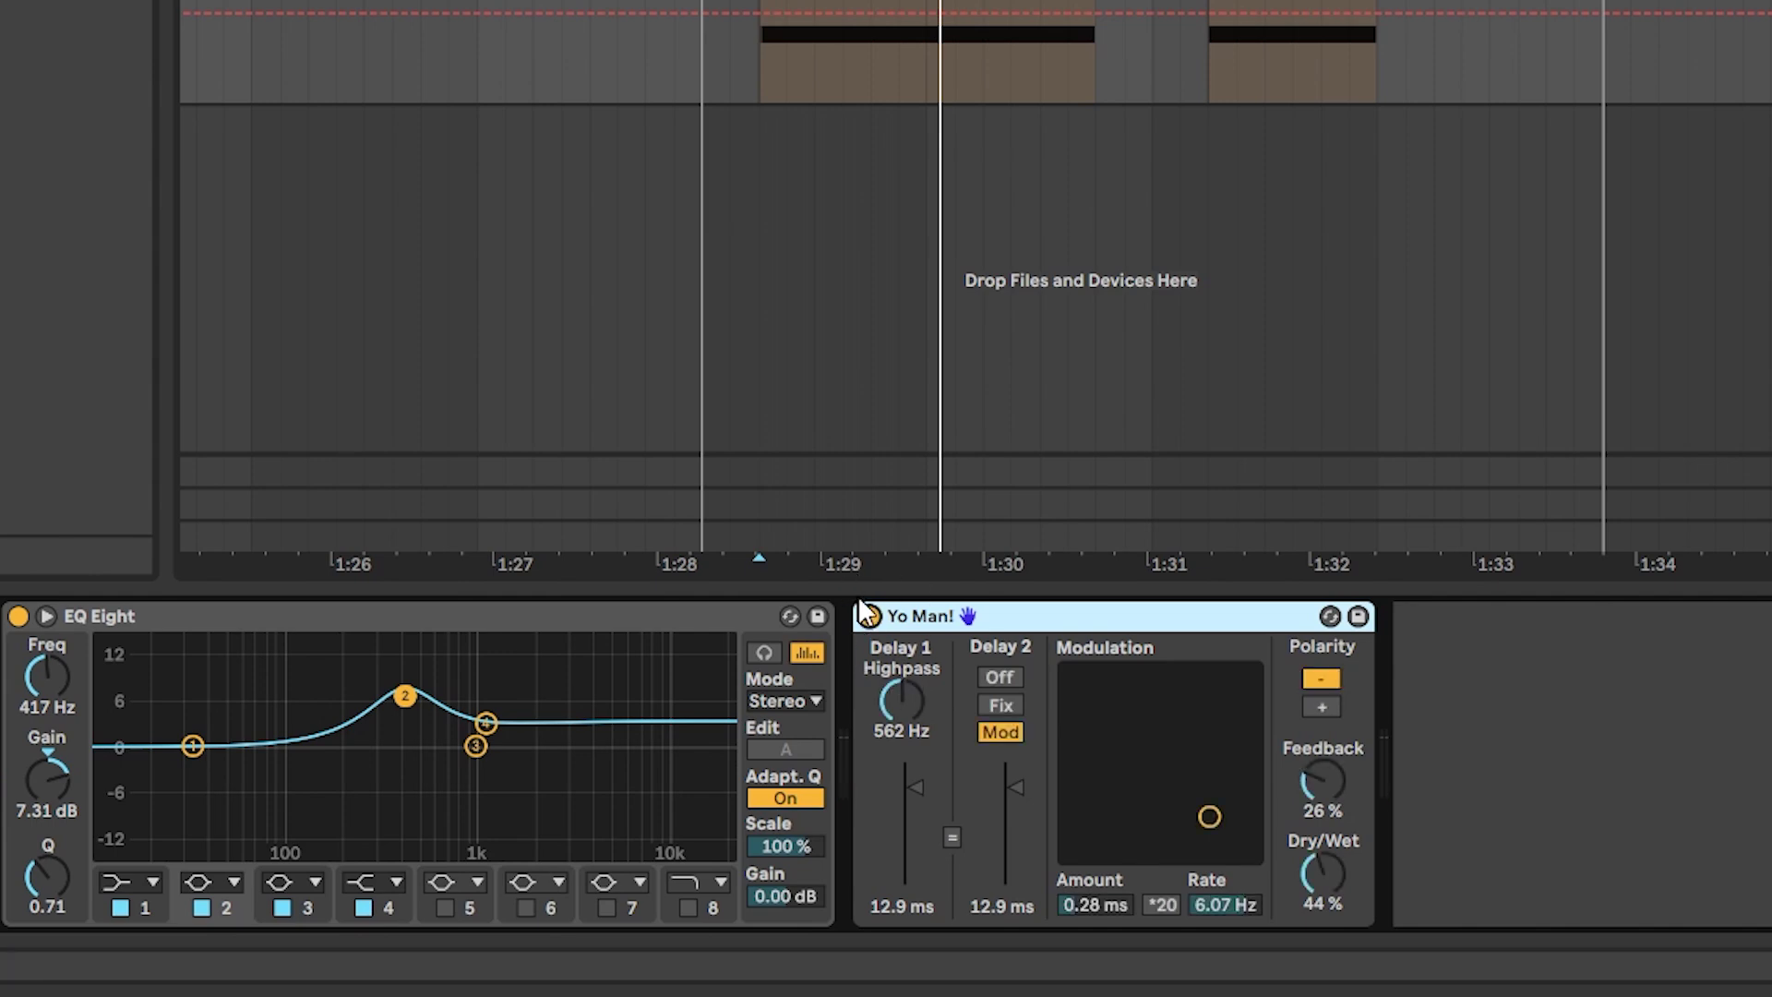
{"action": "left_click", "coordinate": [1316, 868]}
{"action": "key", "text": "space"}
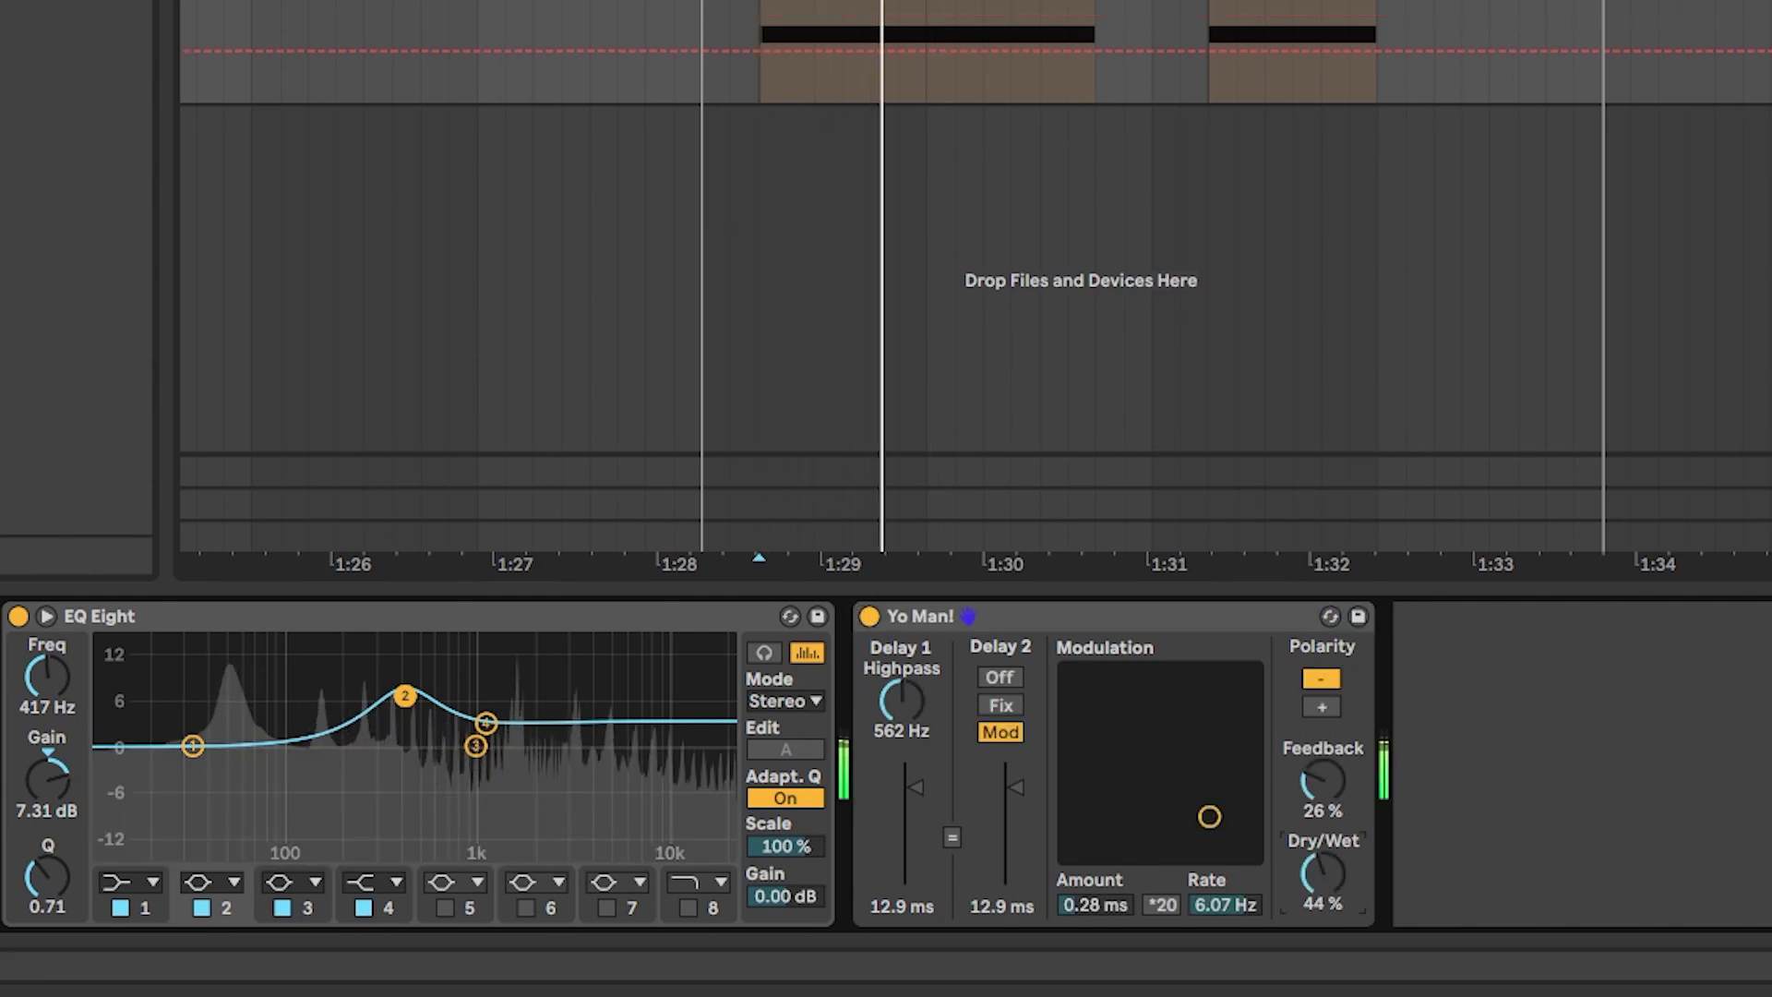
{"action": "key", "text": "space"}
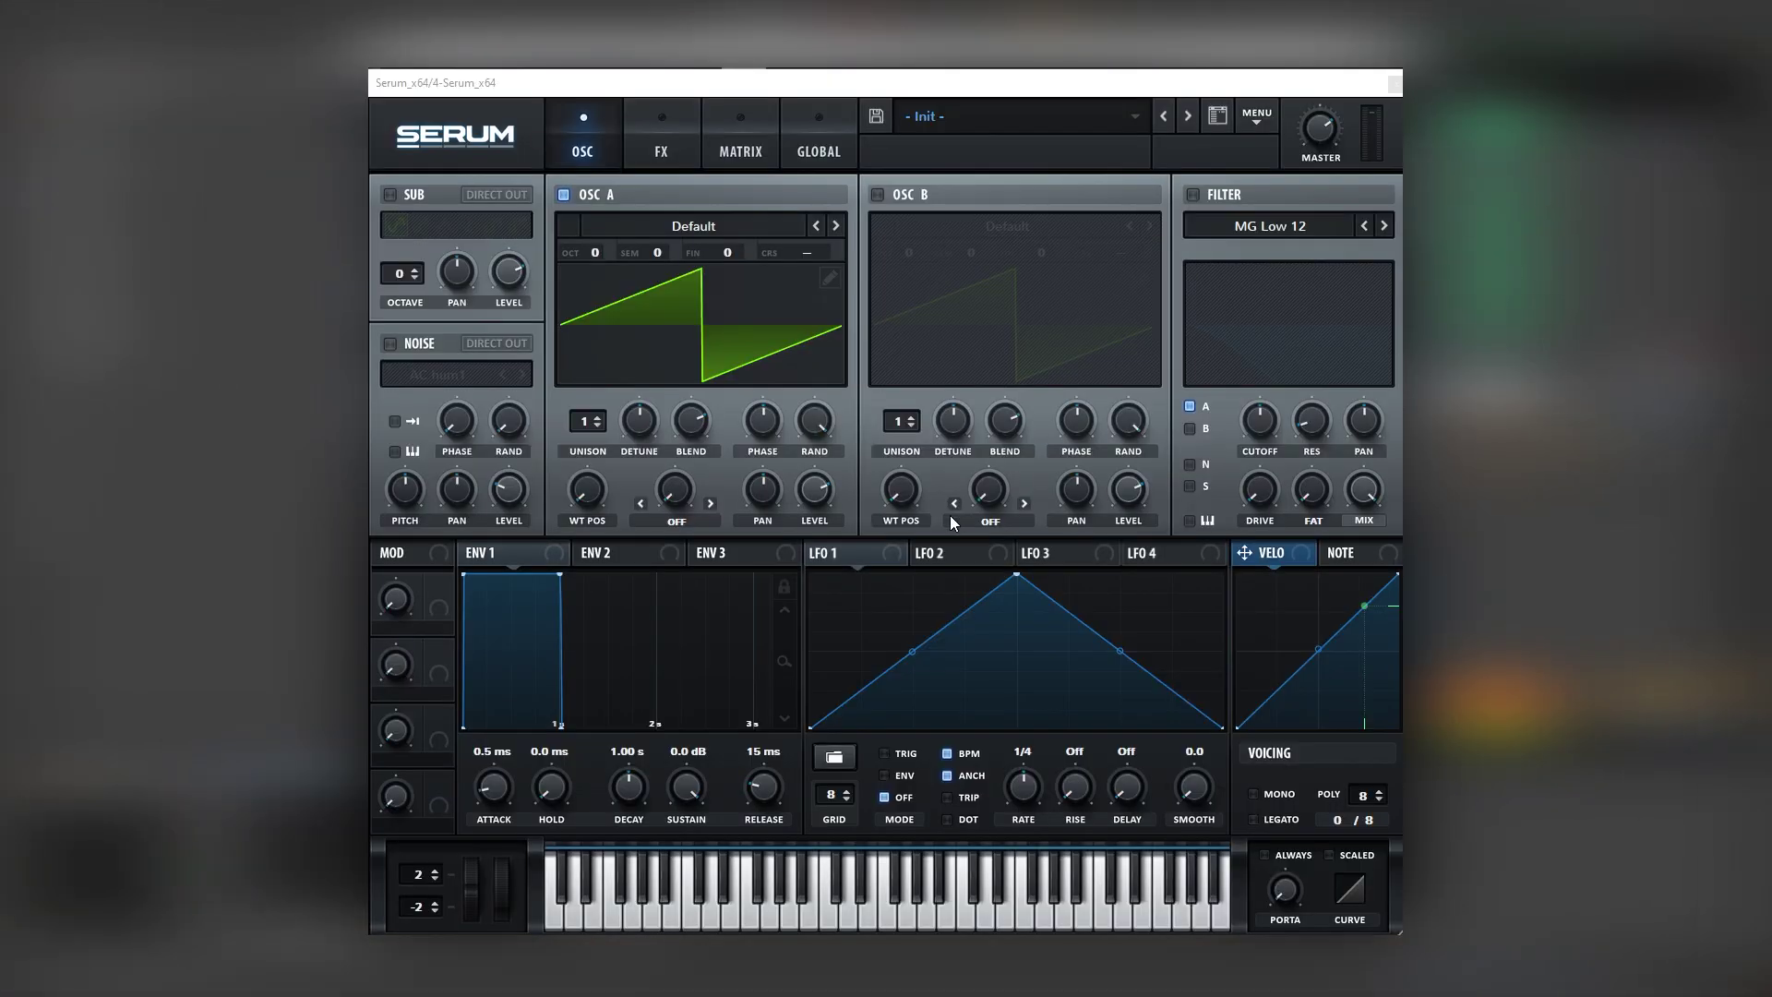
Step: Enable the sub and oscillator B, and route LFO 1 as a falling 1/8 ramp to oscillator A's level
{"action": "left_click", "coordinate": [413, 193]}
{"action": "left_click", "coordinate": [877, 193]}
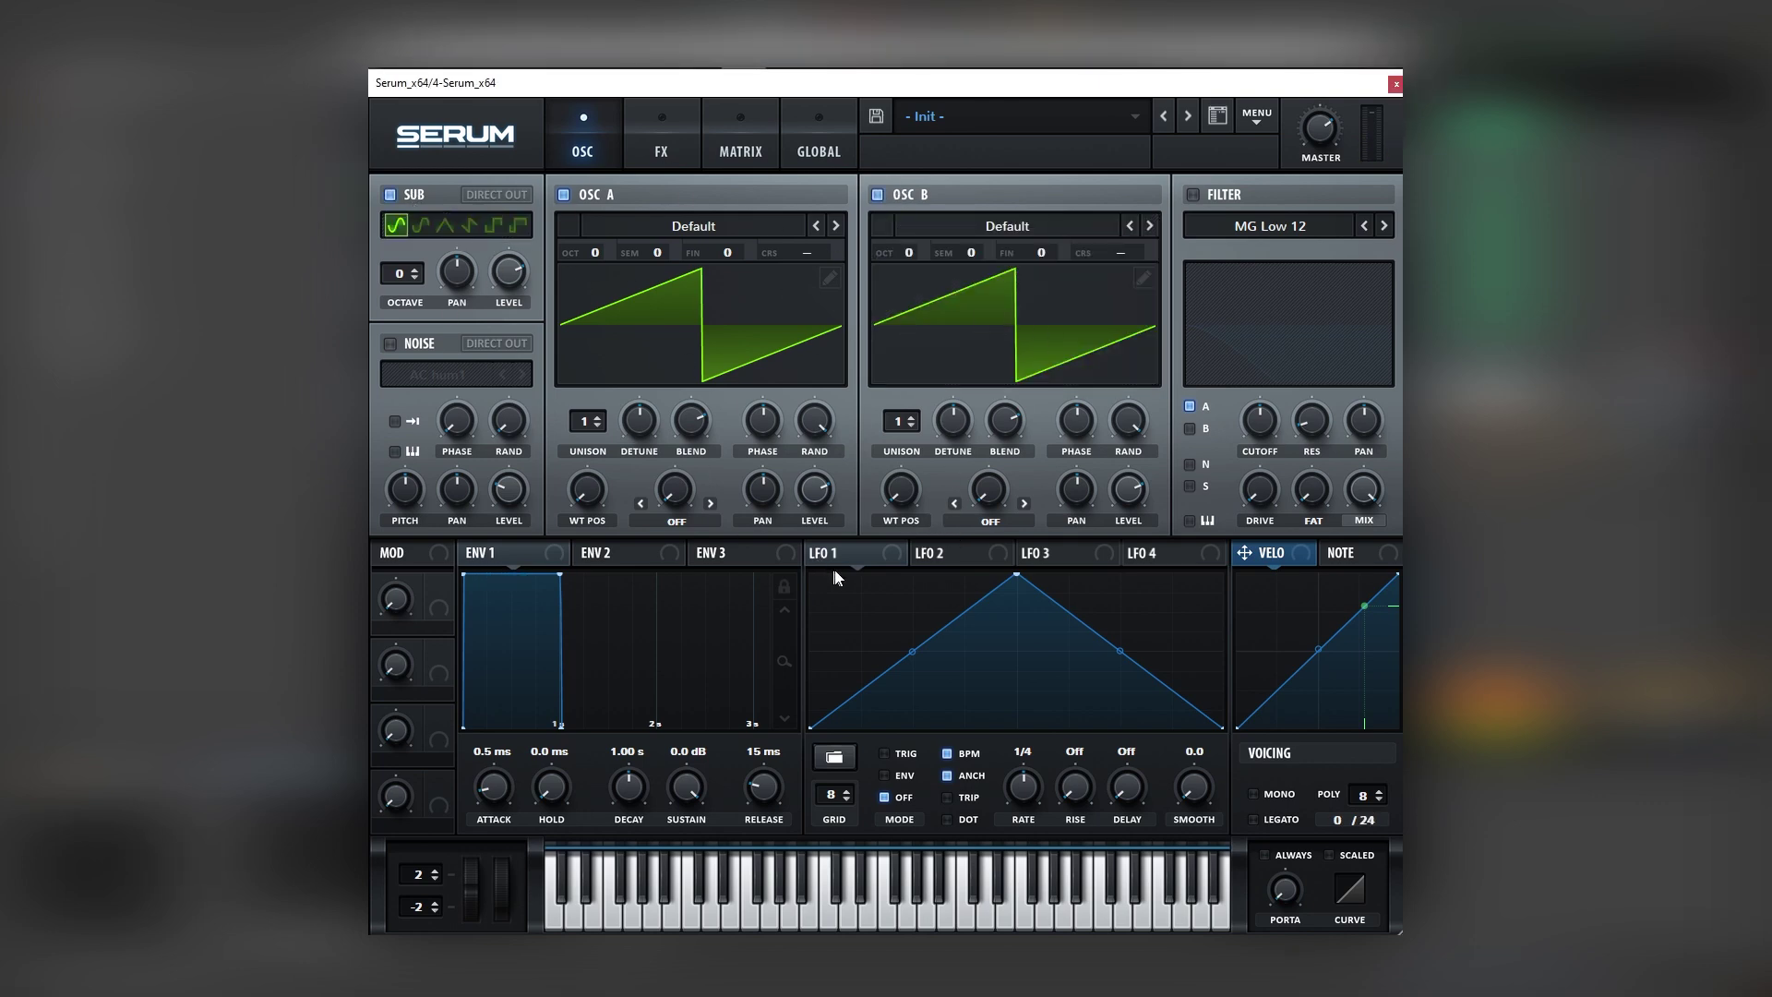
{"action": "left_click_drag", "start_coordinate": [828, 488], "coordinate": [816, 491]}
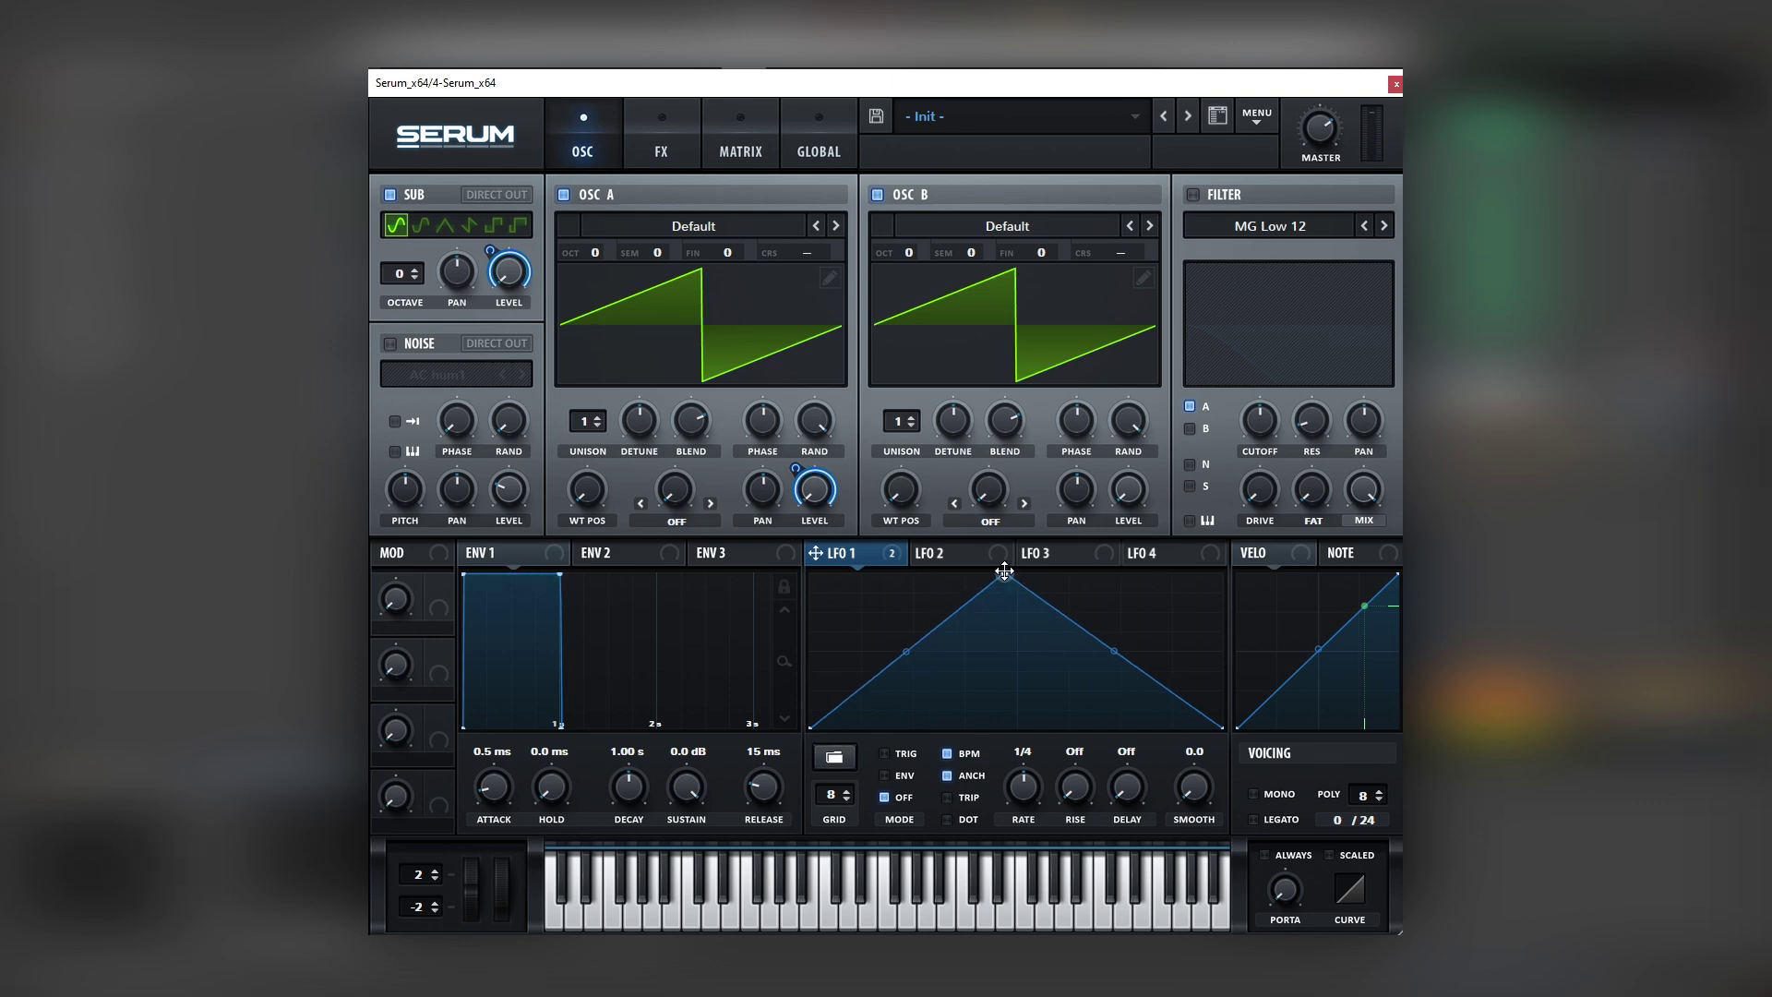
{"action": "left_click_drag", "start_coordinate": [1016, 574], "coordinate": [822, 534]}
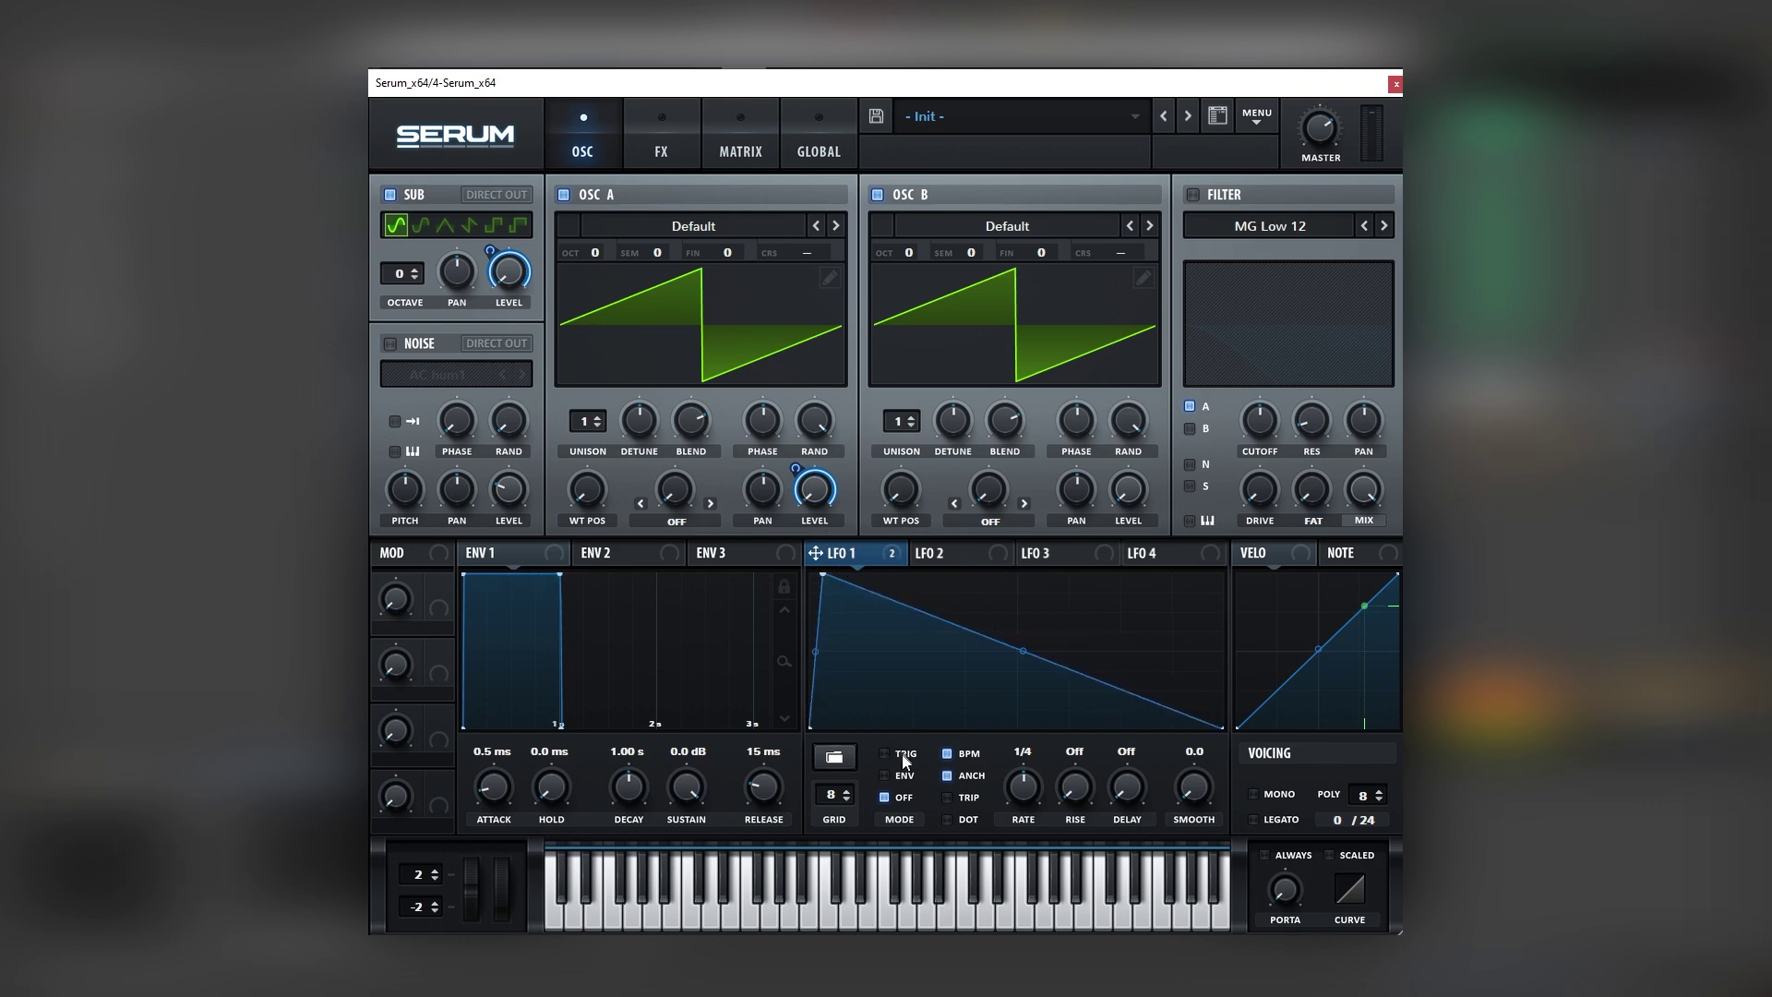
{"action": "left_click_drag", "start_coordinate": [1001, 756], "coordinate": [971, 718]}
Step: Load Basic Shapes into oscillator A and morph its wavetable position from saw to square
{"action": "left_click", "coordinate": [711, 233]}
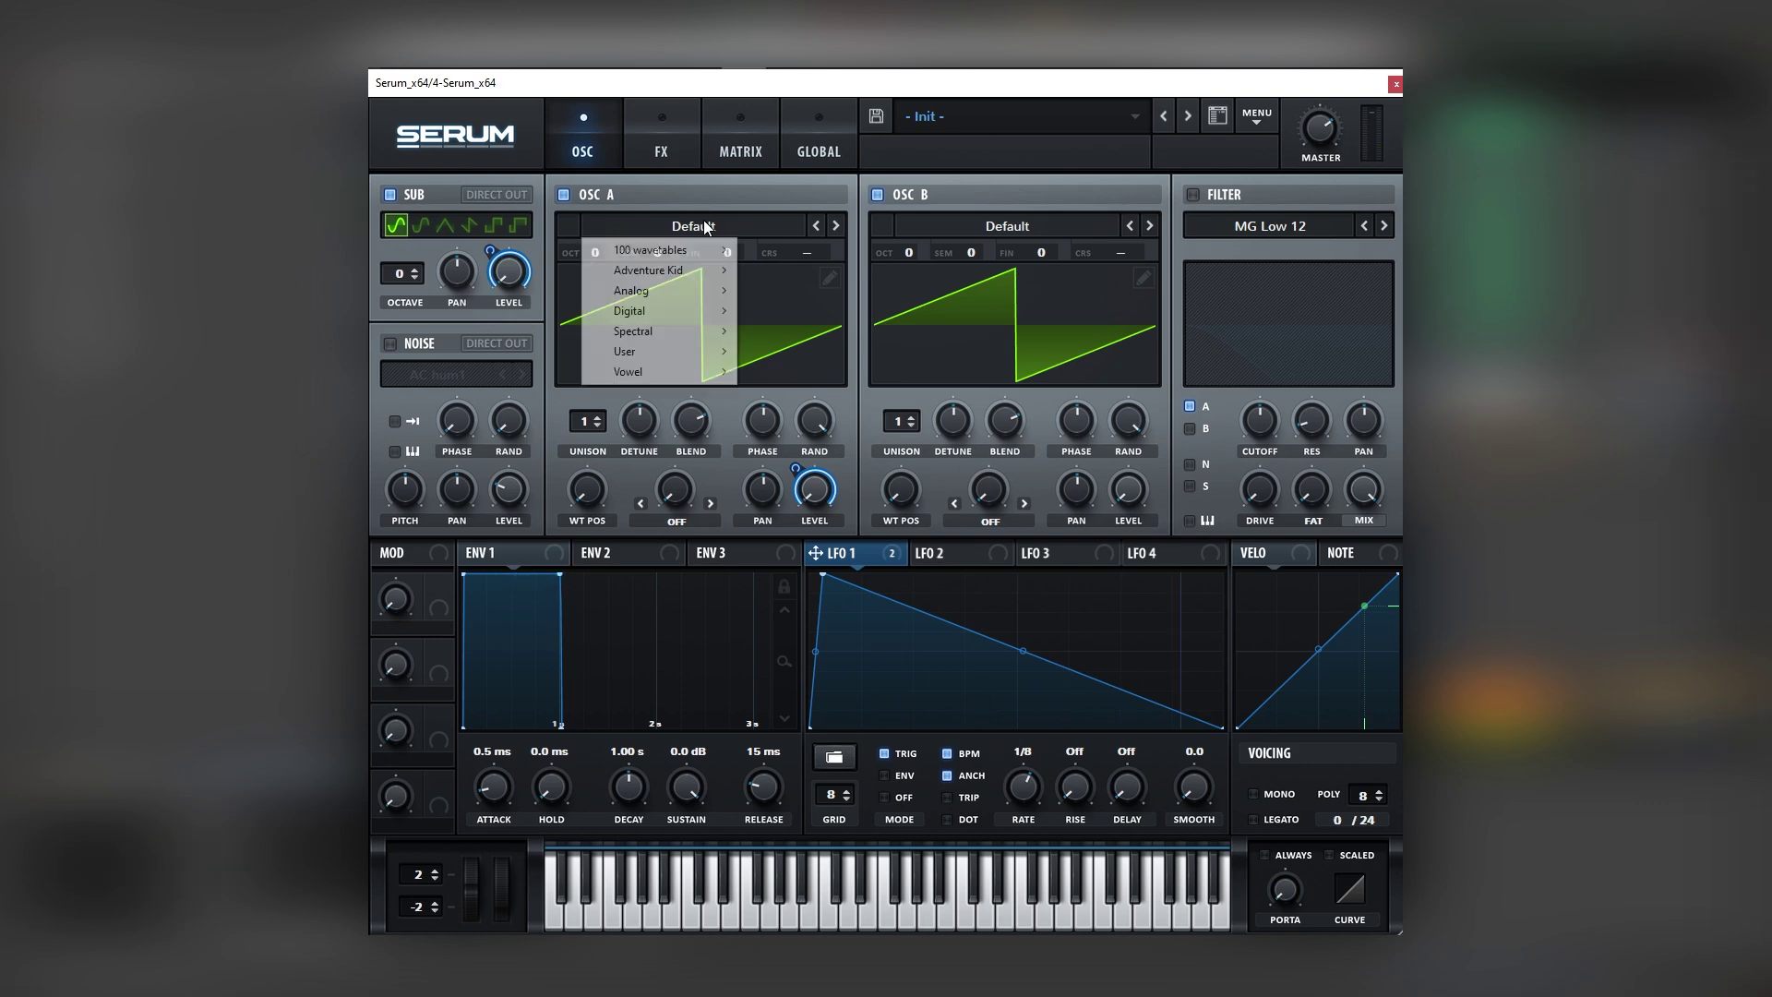
{"action": "mouse_move", "coordinate": [709, 290]}
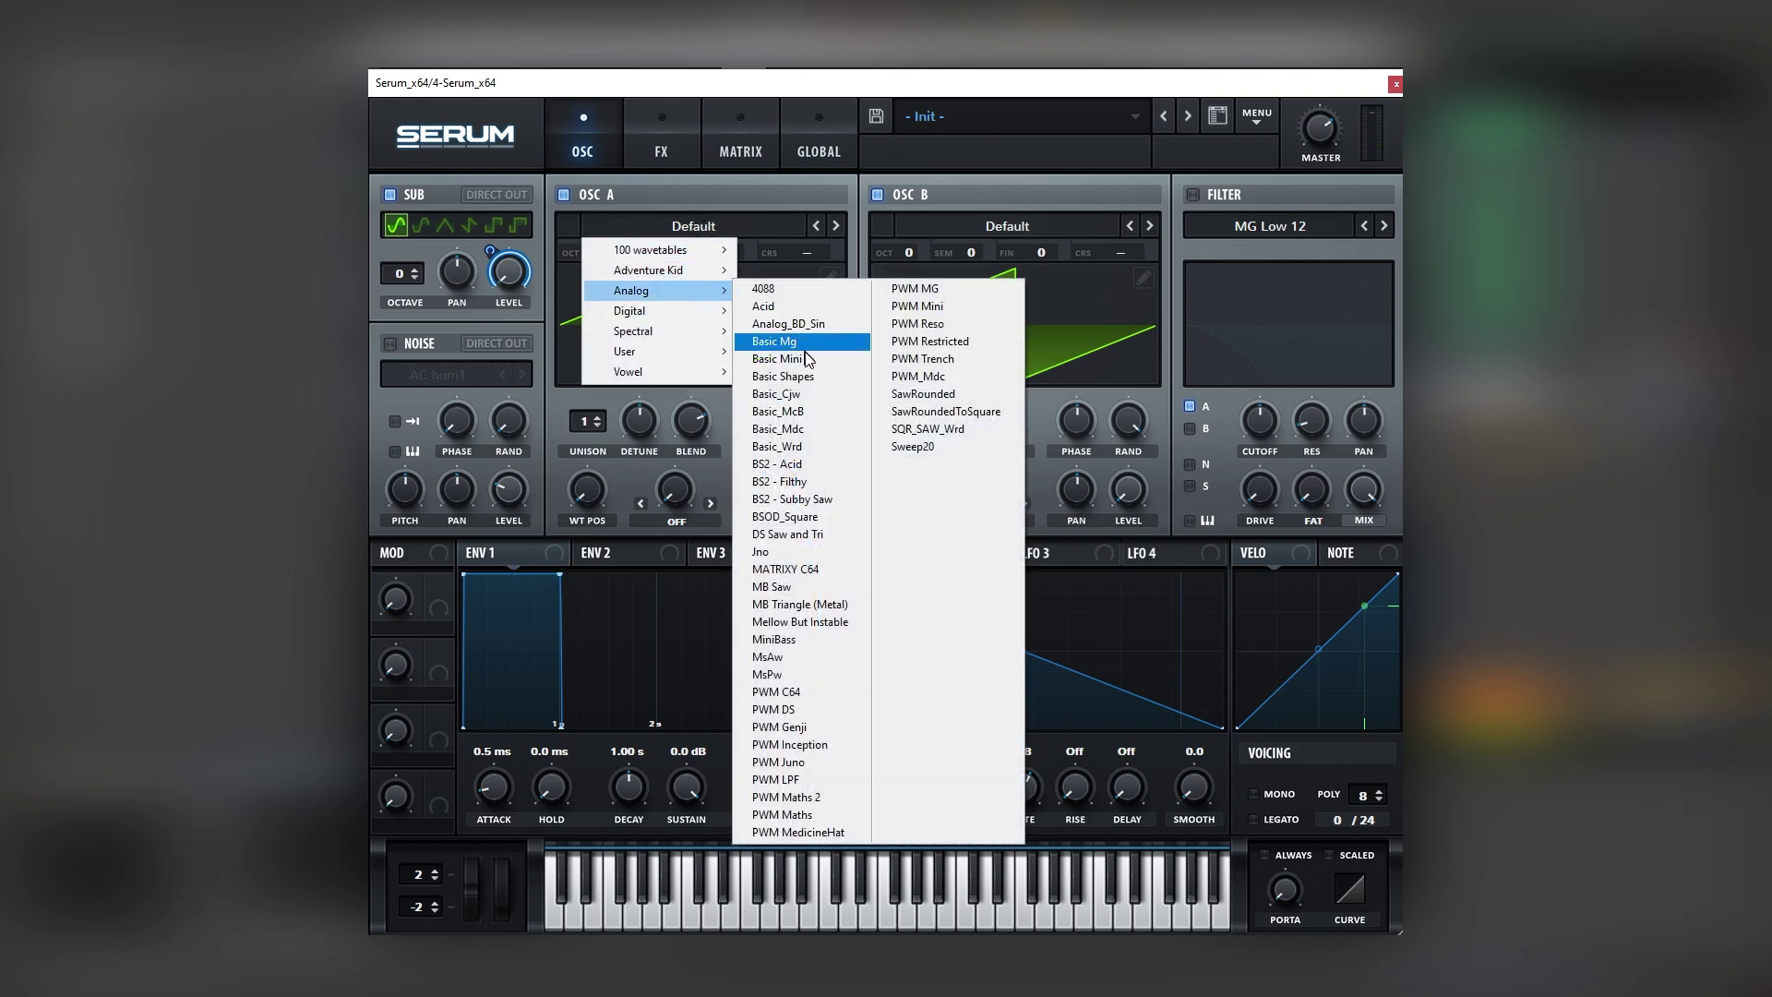
{"action": "left_click", "coordinate": [753, 343]}
{"action": "left_click_drag", "start_coordinate": [605, 448], "coordinate": [616, 408]}
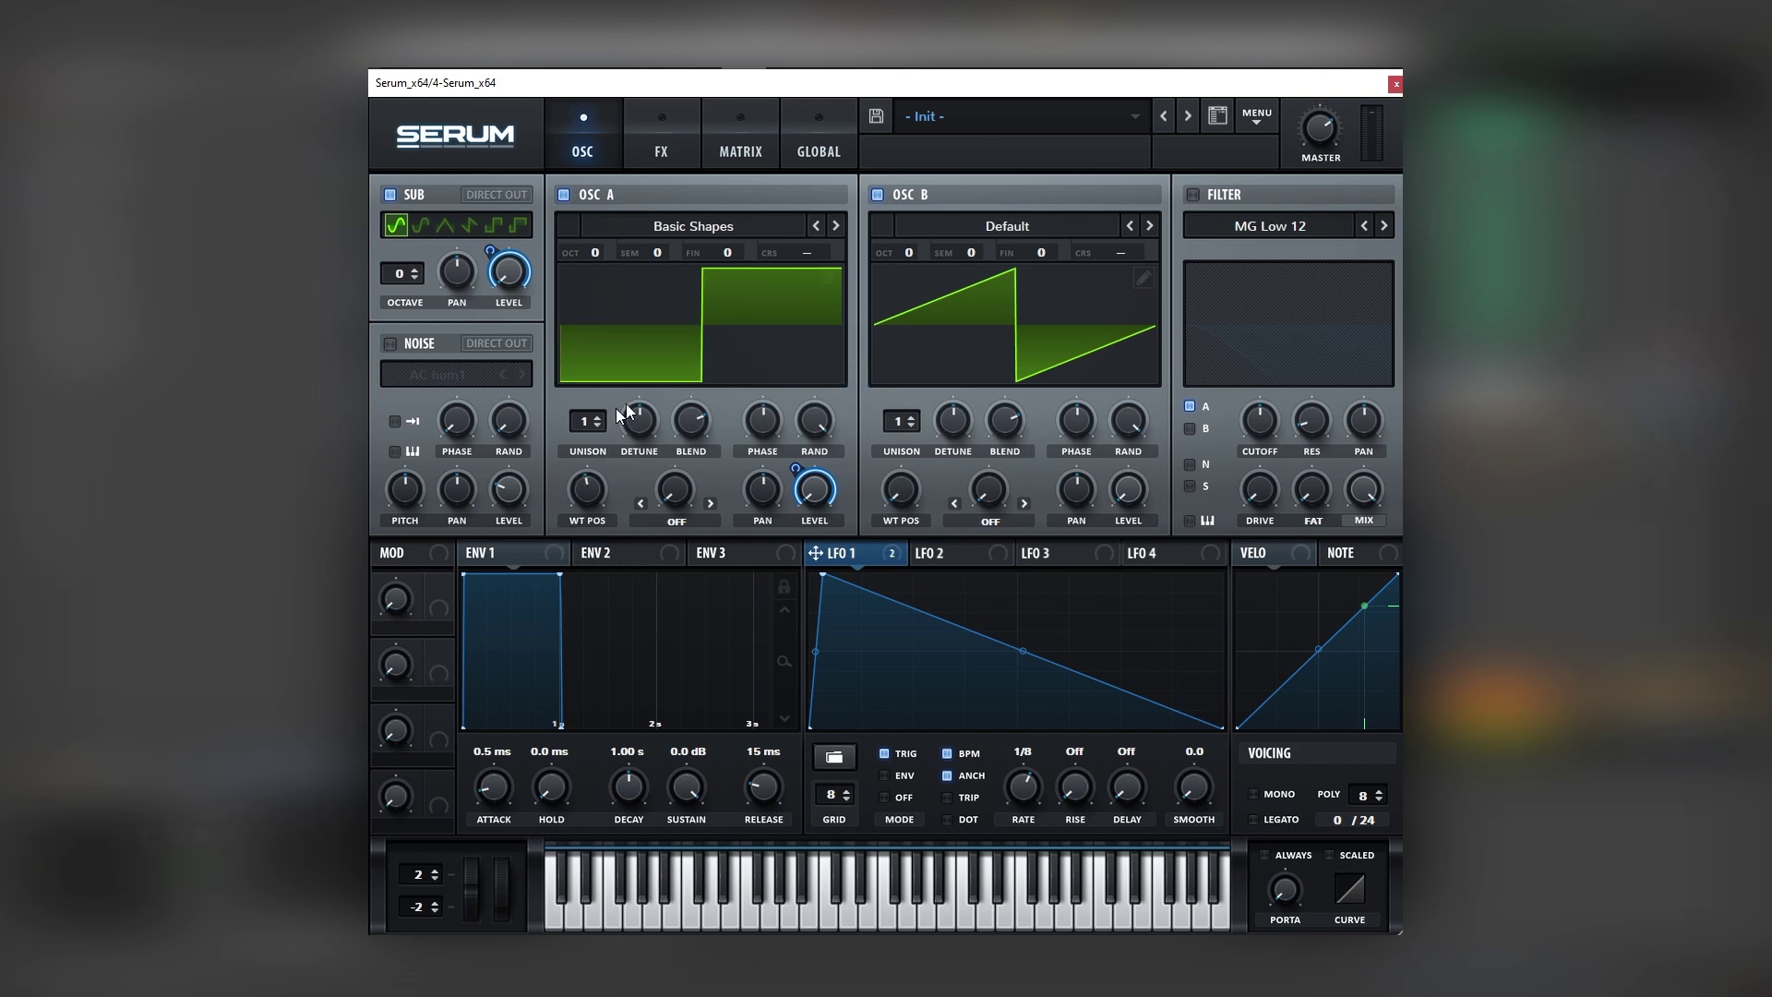
Step: Load Monster 5 [SL] into oscillator B at +1 octave, FM-modulating oscillator A via FM (from B)
{"action": "left_click", "coordinate": [900, 233]}
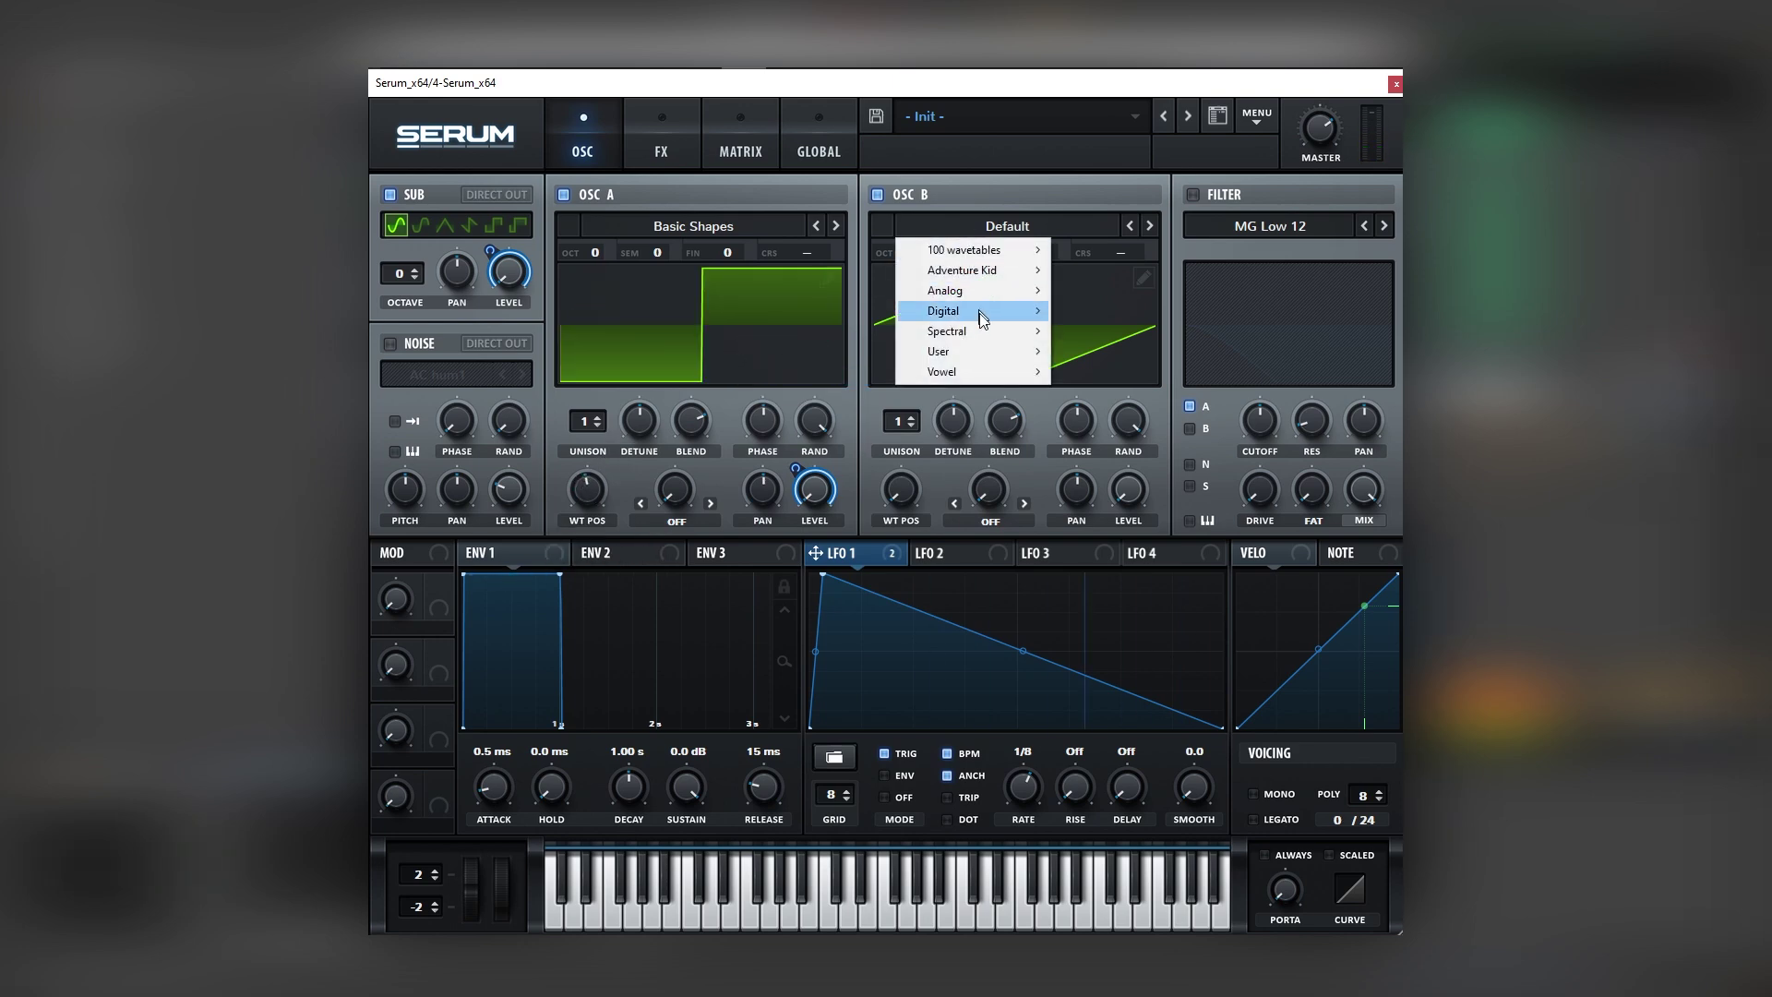
{"action": "mouse_move", "coordinate": [1015, 331]}
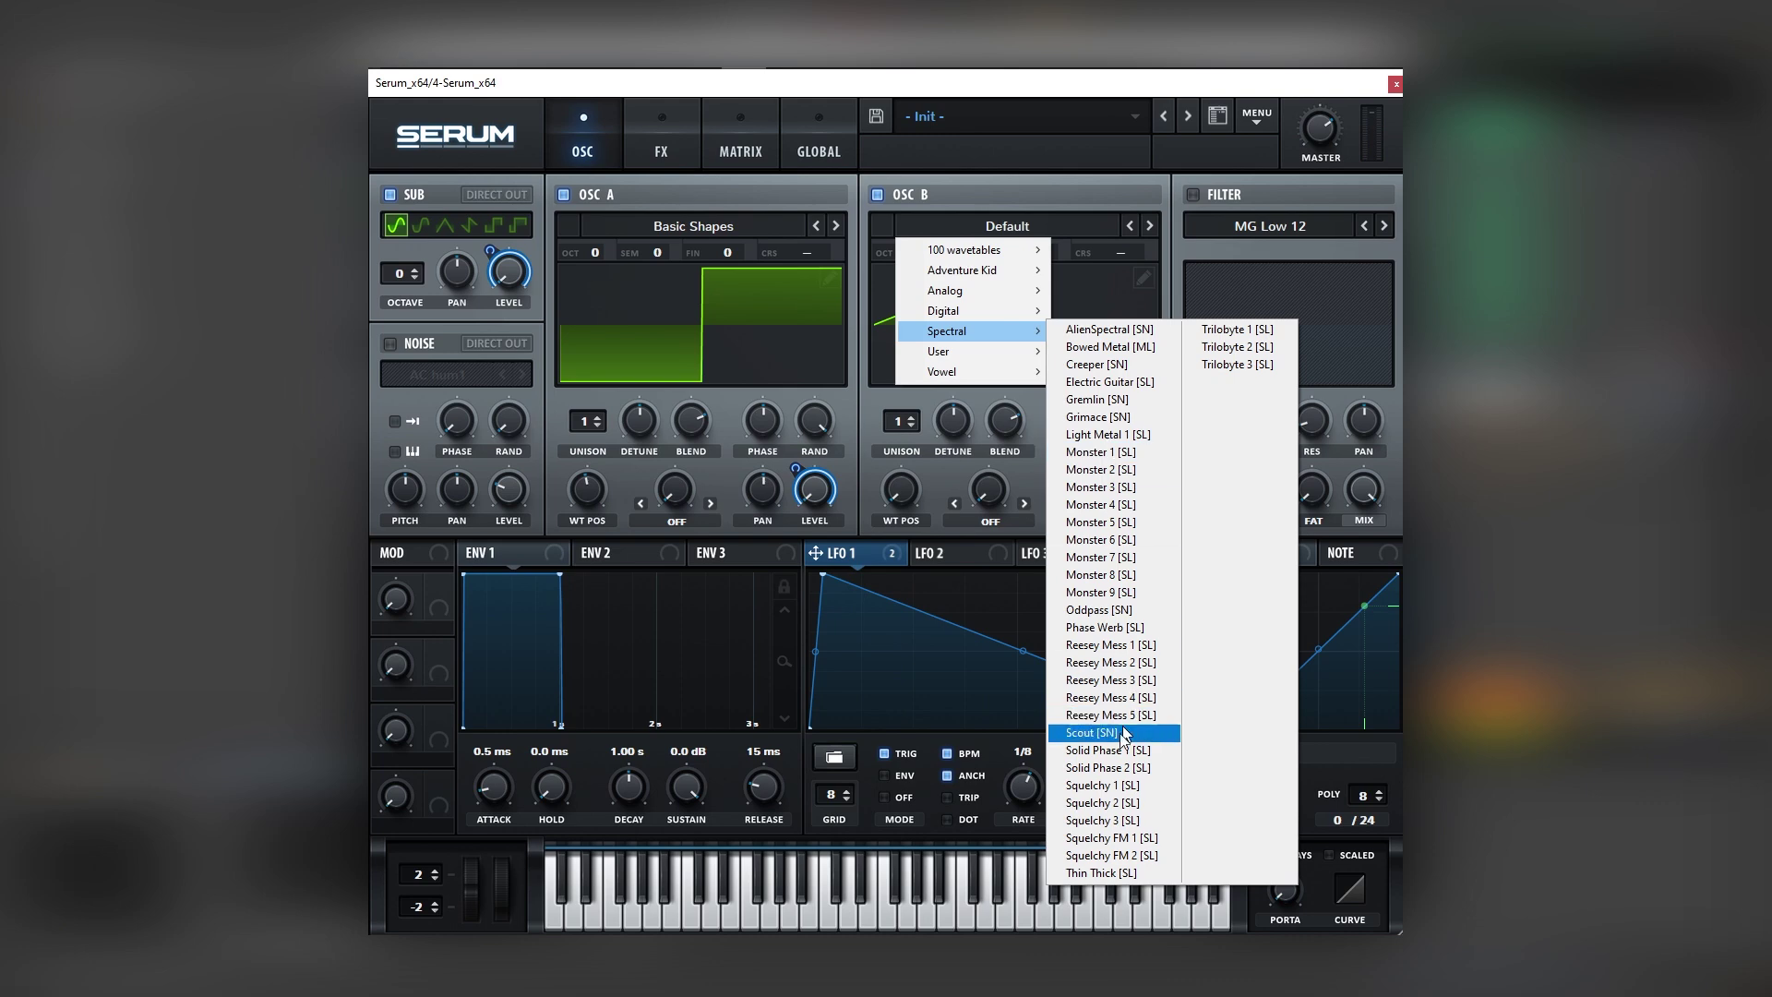
{"action": "left_click", "coordinate": [1108, 523]}
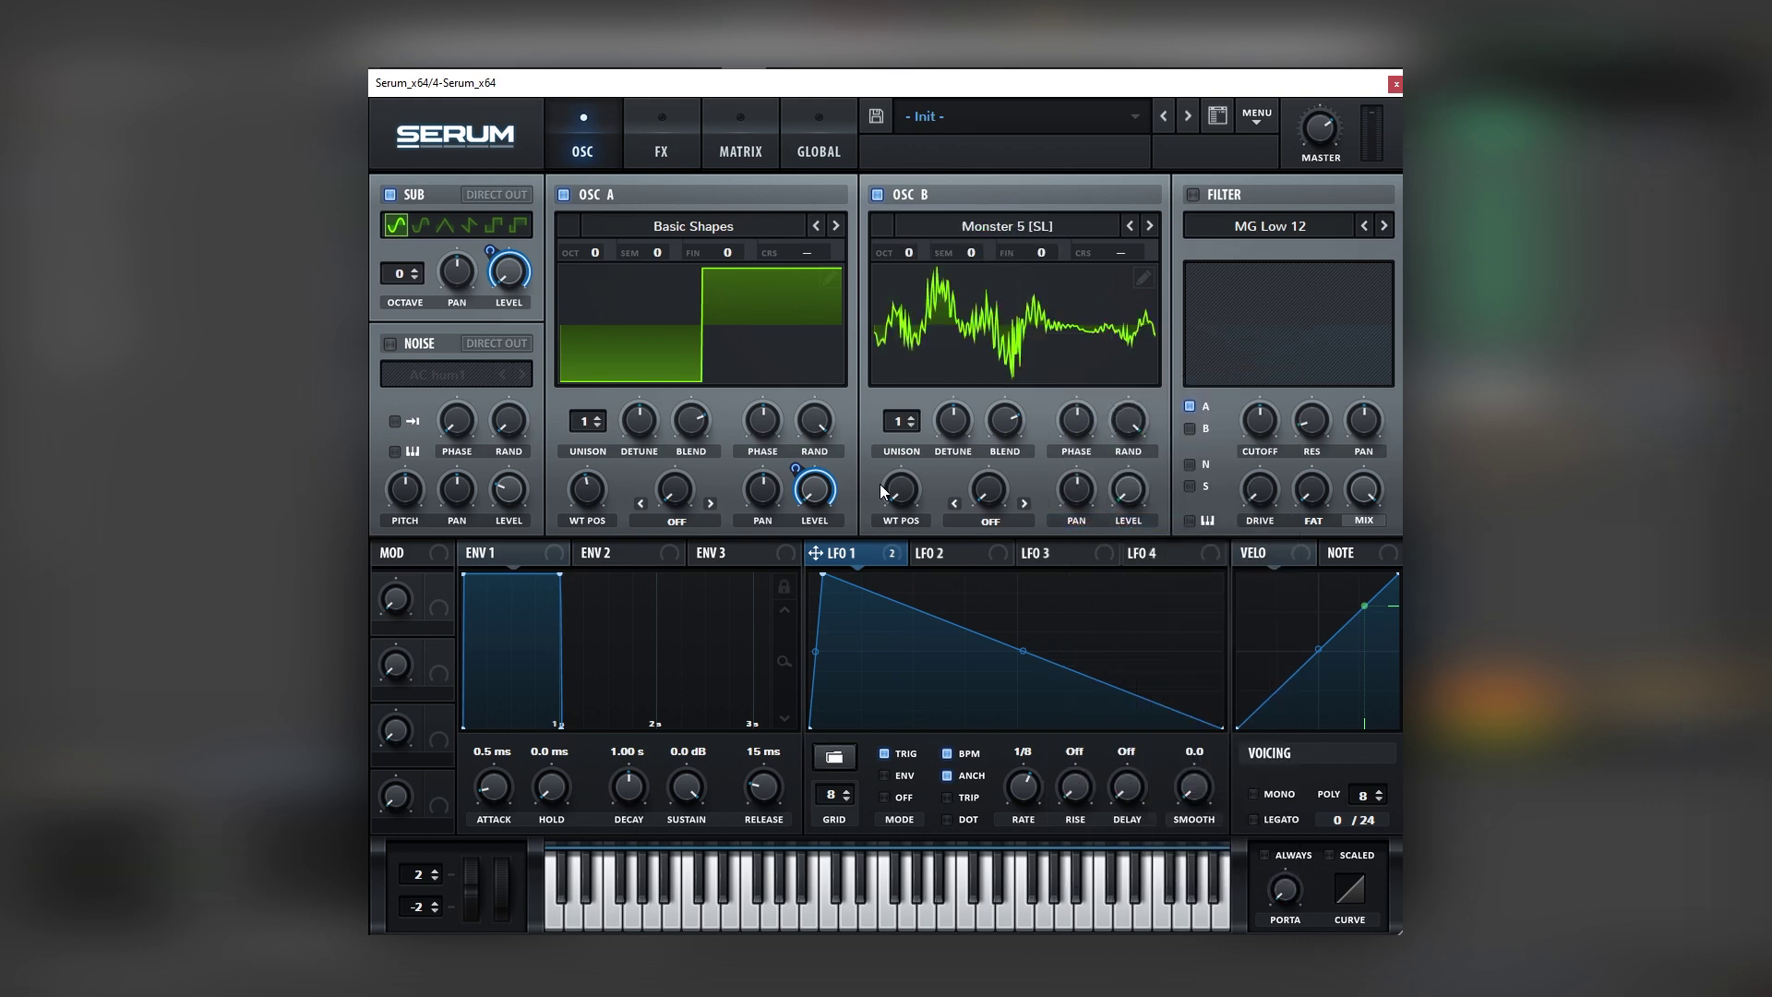
{"action": "left_click", "coordinate": [676, 519]}
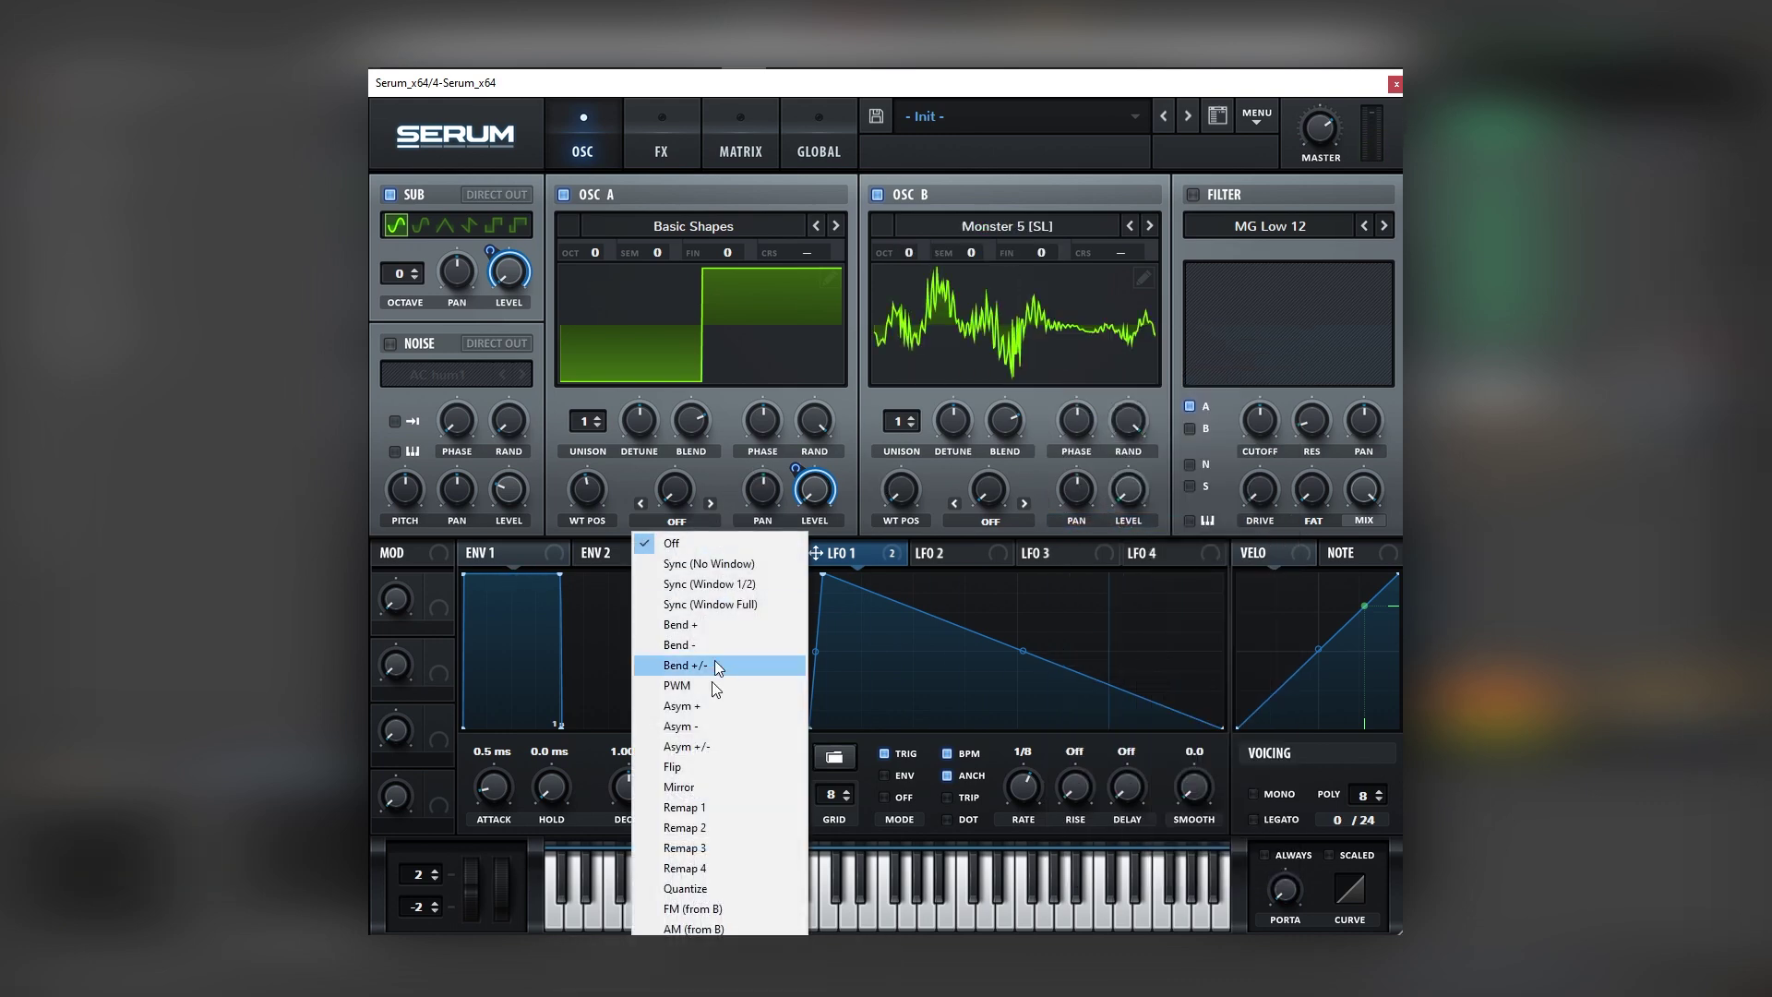
{"action": "left_click", "coordinate": [717, 910]}
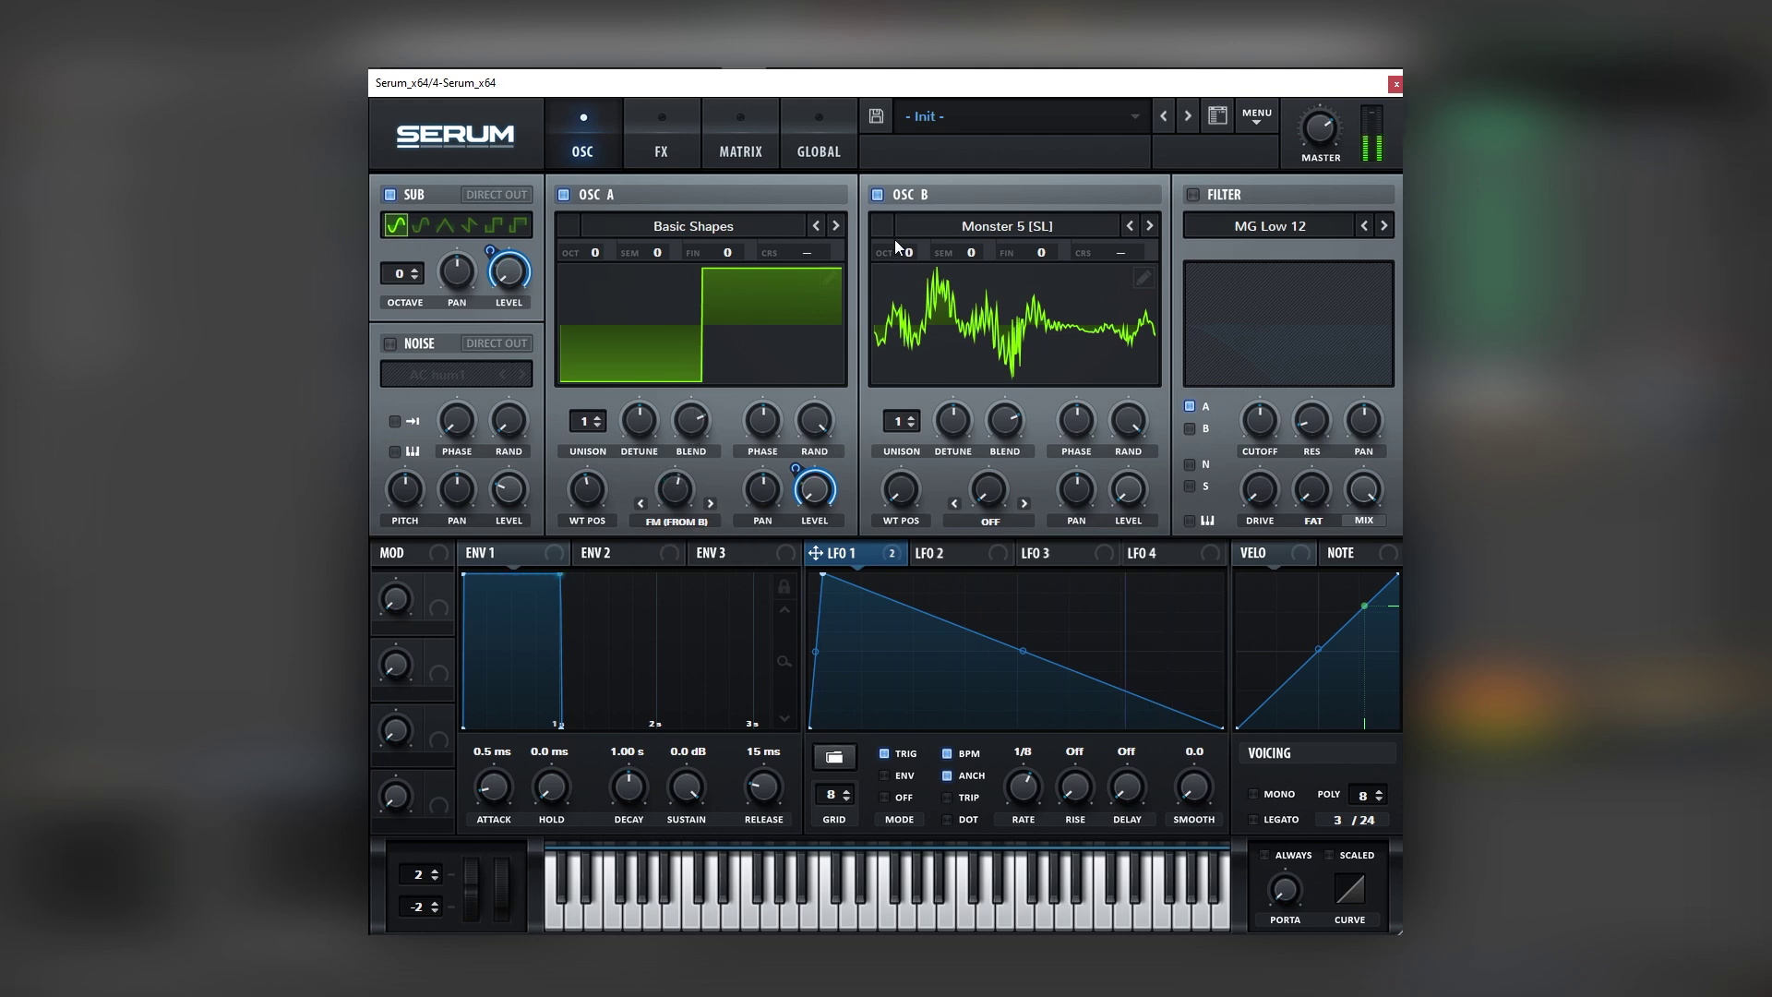
{"action": "left_click_drag", "start_coordinate": [911, 246], "coordinate": [914, 214]}
{"action": "left_click_drag", "start_coordinate": [902, 491], "coordinate": [895, 454]}
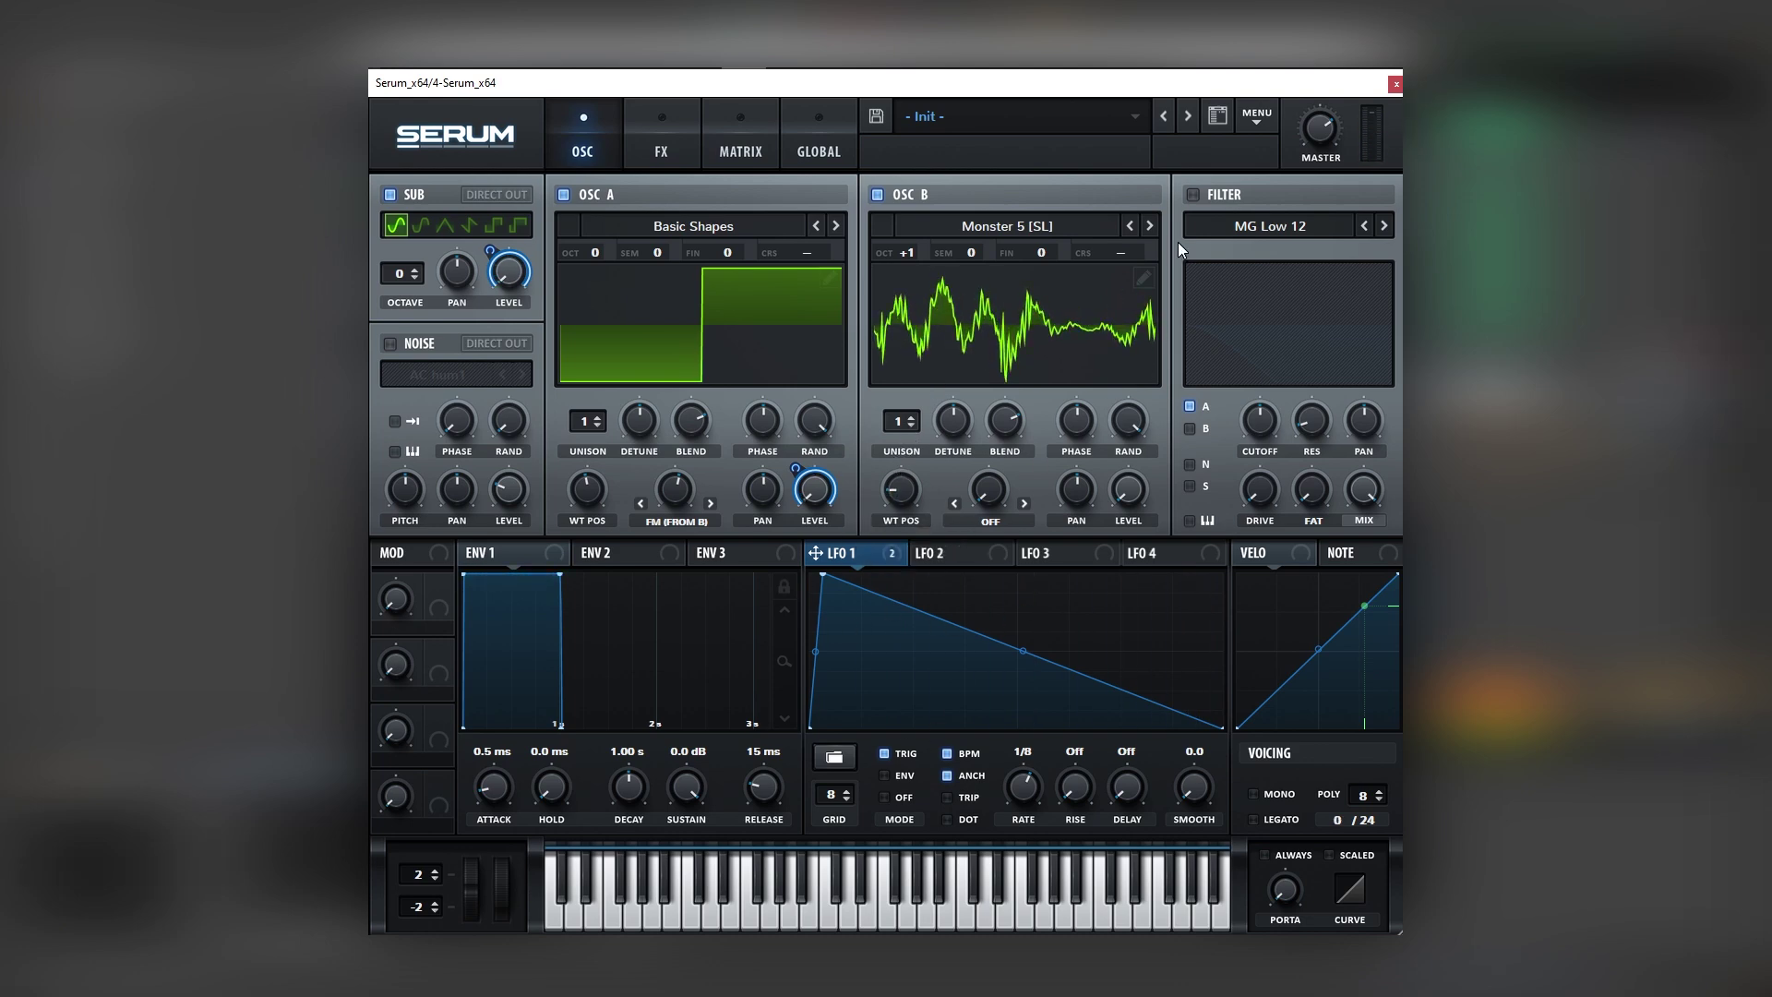
Step: Turn on the MG Low 12 filter and have LFO 1 modulate its cutoff by about 49
{"action": "left_click", "coordinate": [1194, 195]}
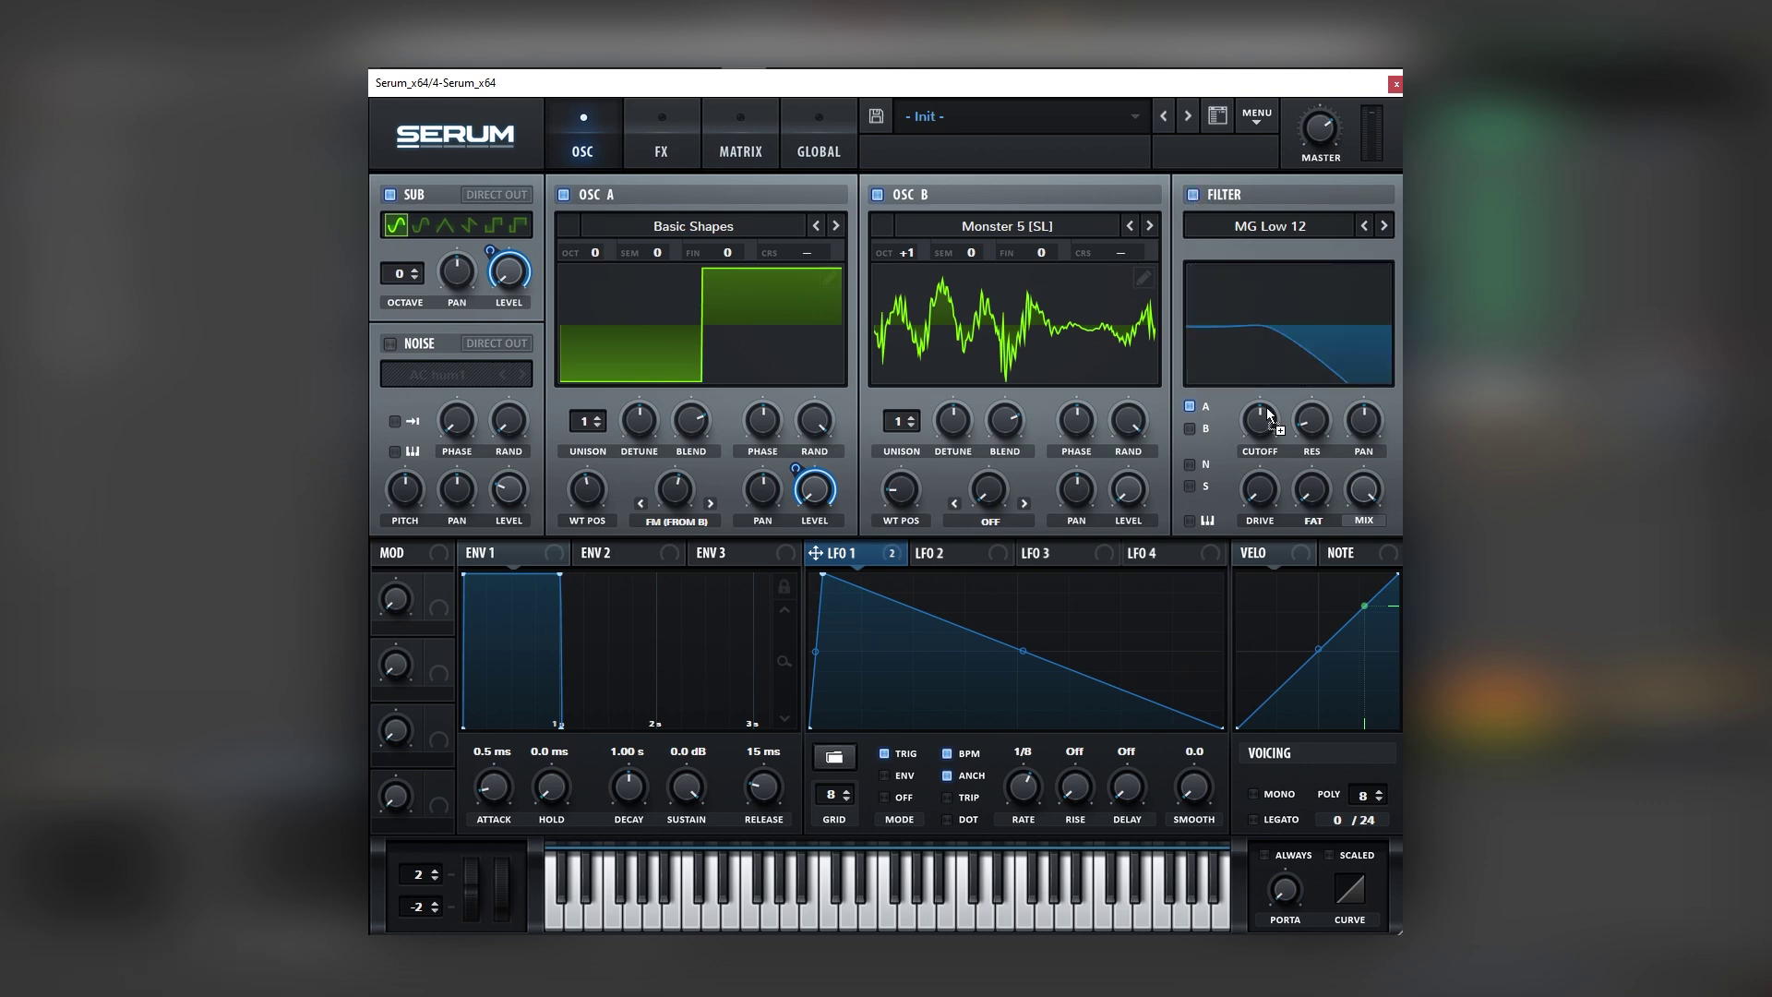
{"action": "left_click_drag", "start_coordinate": [1268, 418], "coordinate": [1262, 420]}
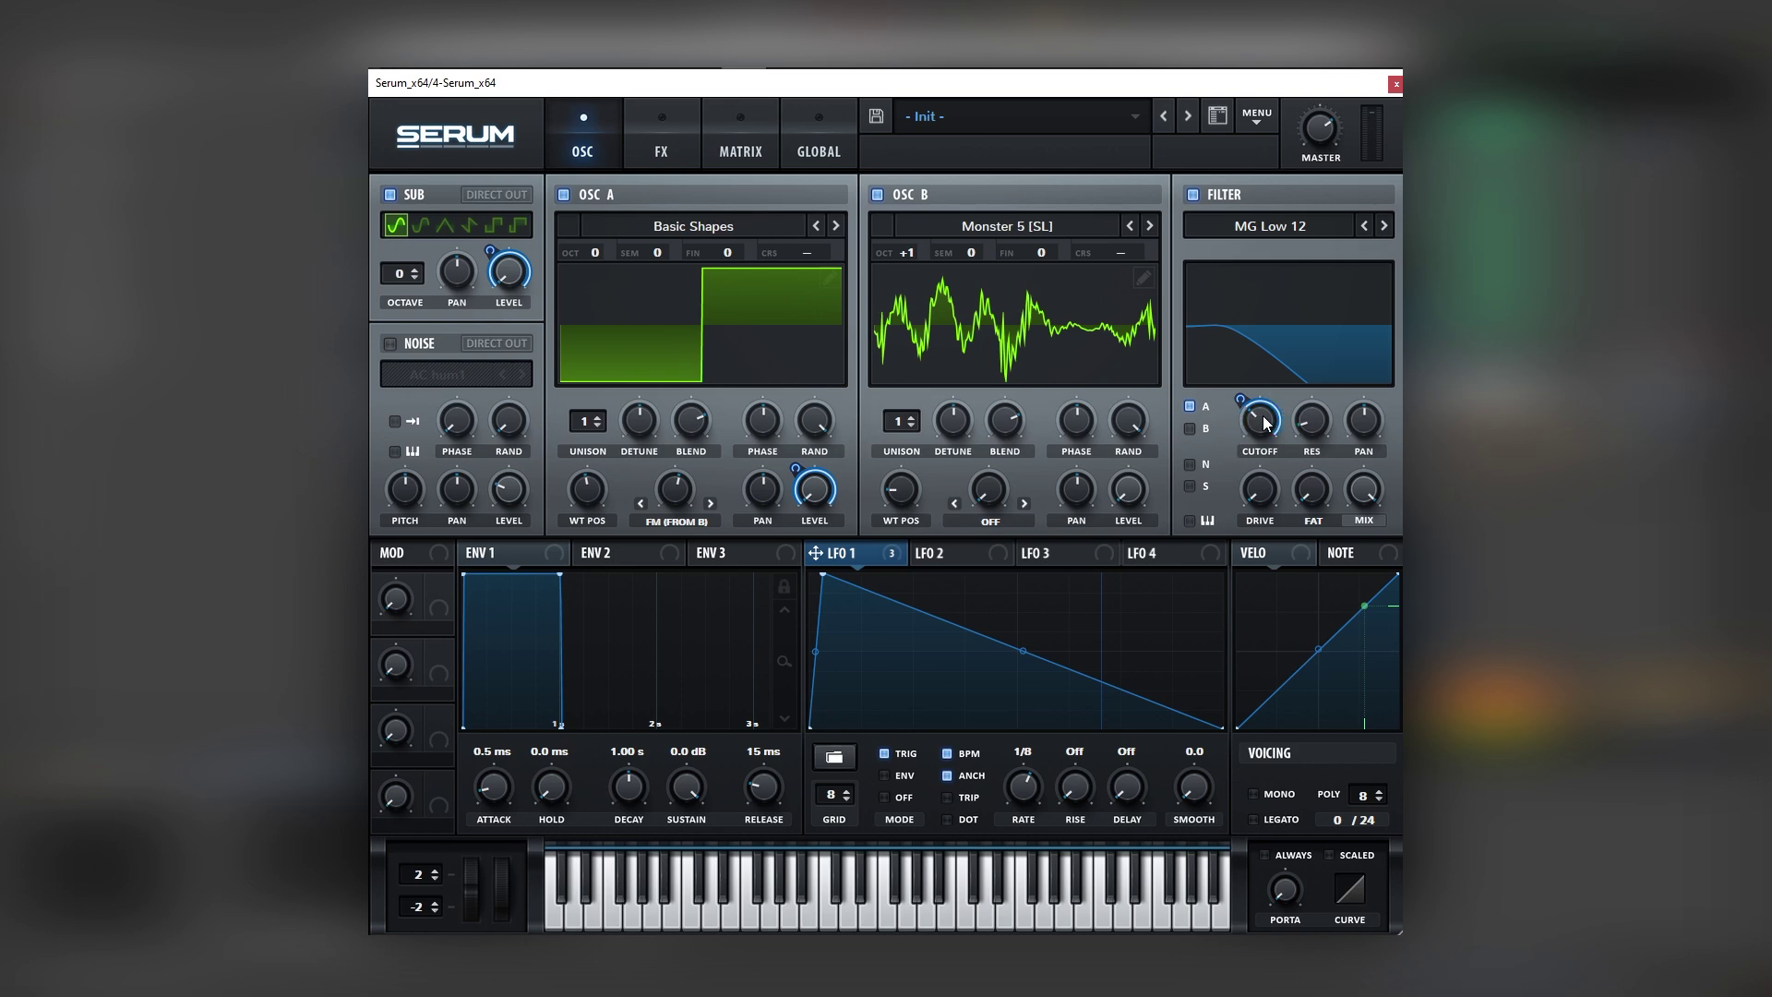
{"action": "left_click_drag", "start_coordinate": [1248, 405], "coordinate": [1244, 456]}
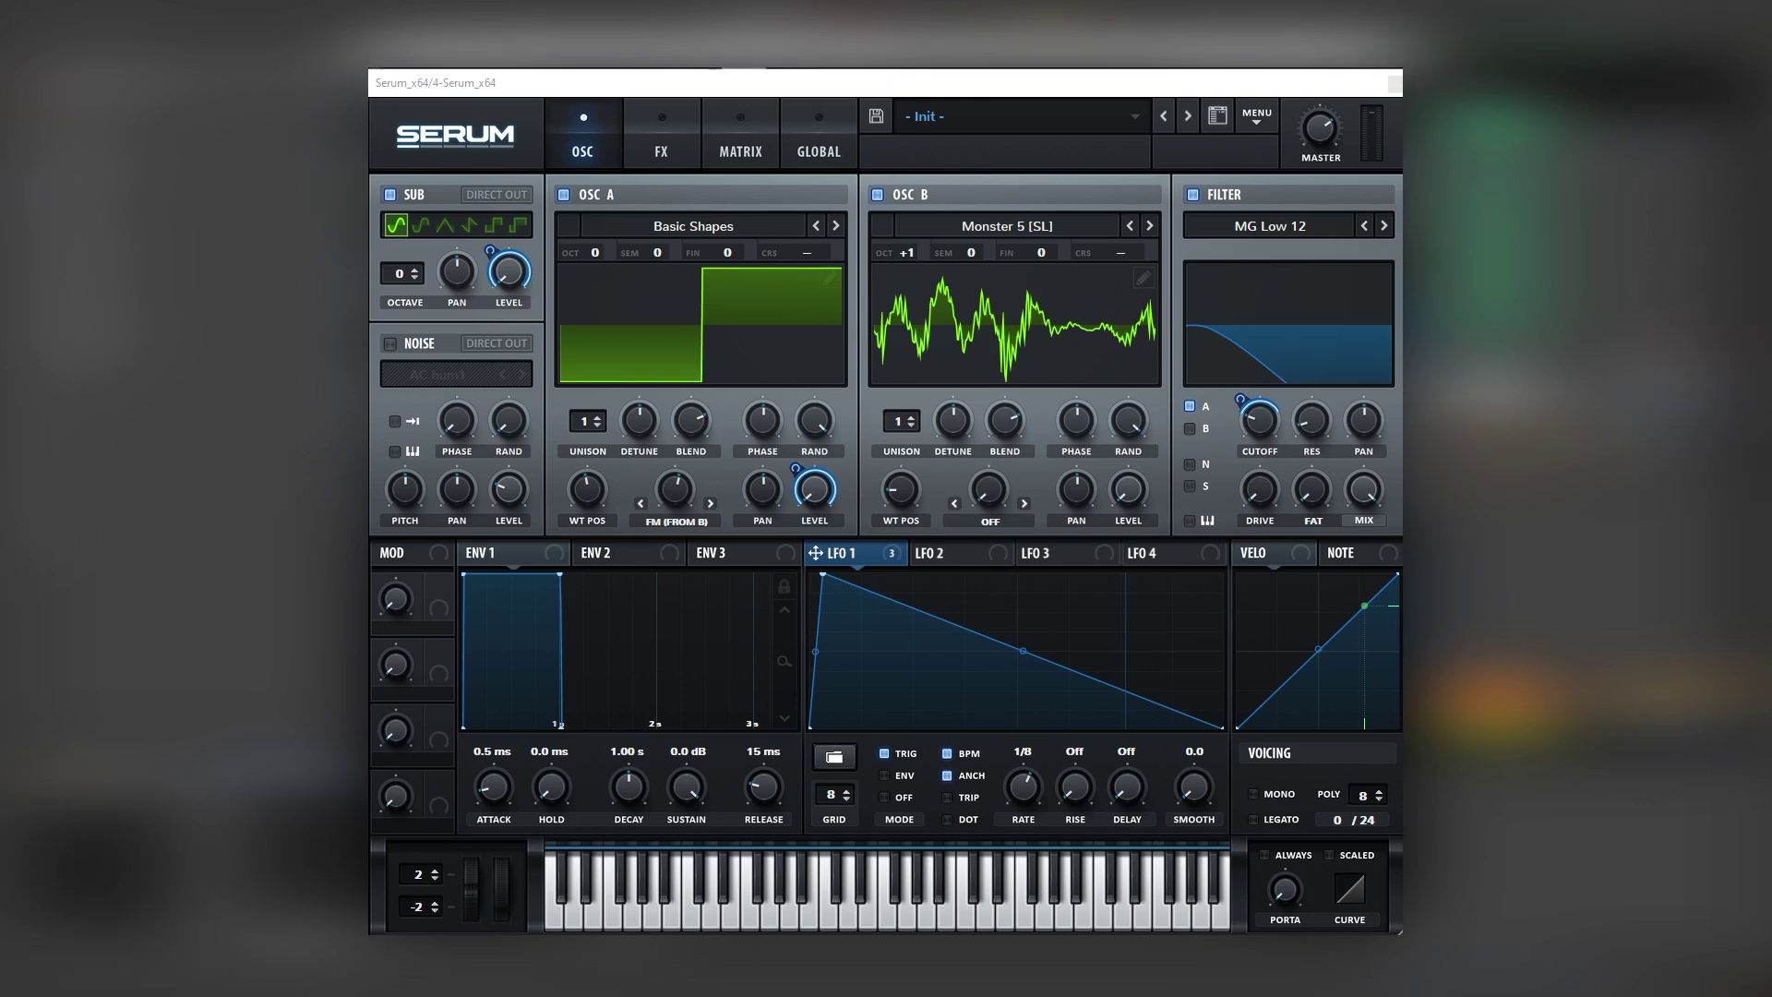
Step: Enable the Hyper/Dimension and Tube distortion effects in Serum's FX rack
{"action": "left_click", "coordinate": [633, 157]}
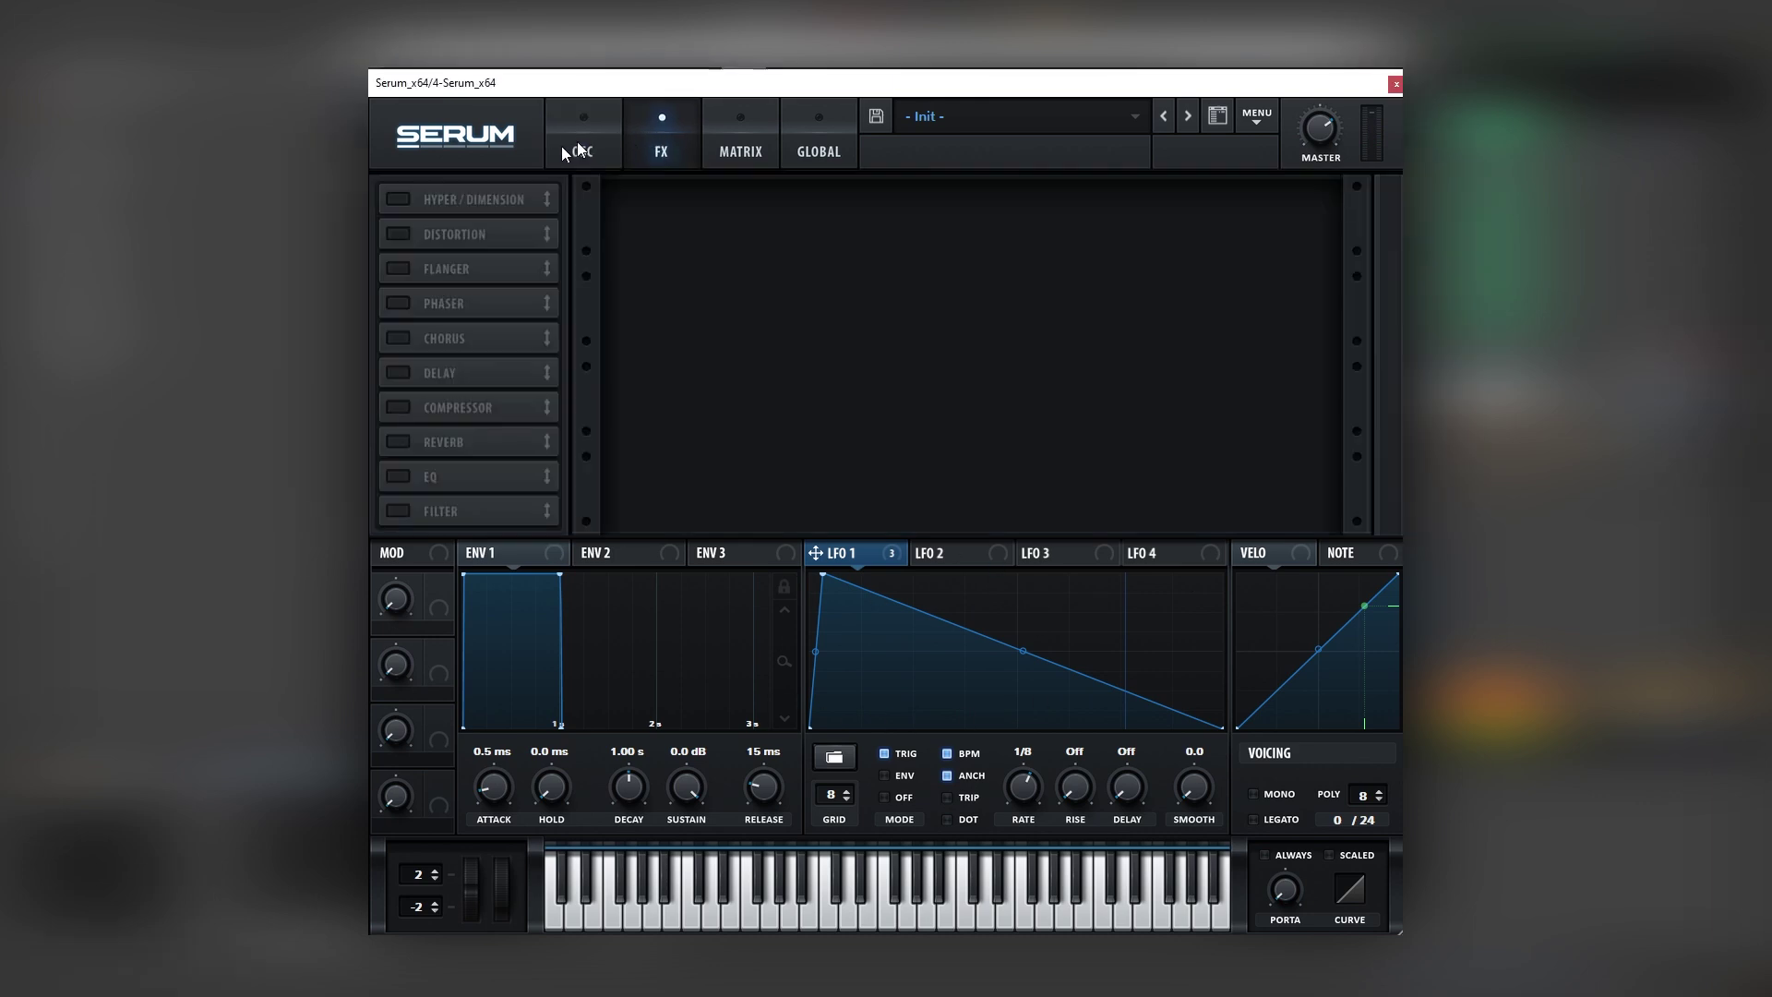
{"action": "left_click", "coordinate": [397, 201]}
{"action": "left_click", "coordinate": [518, 233]}
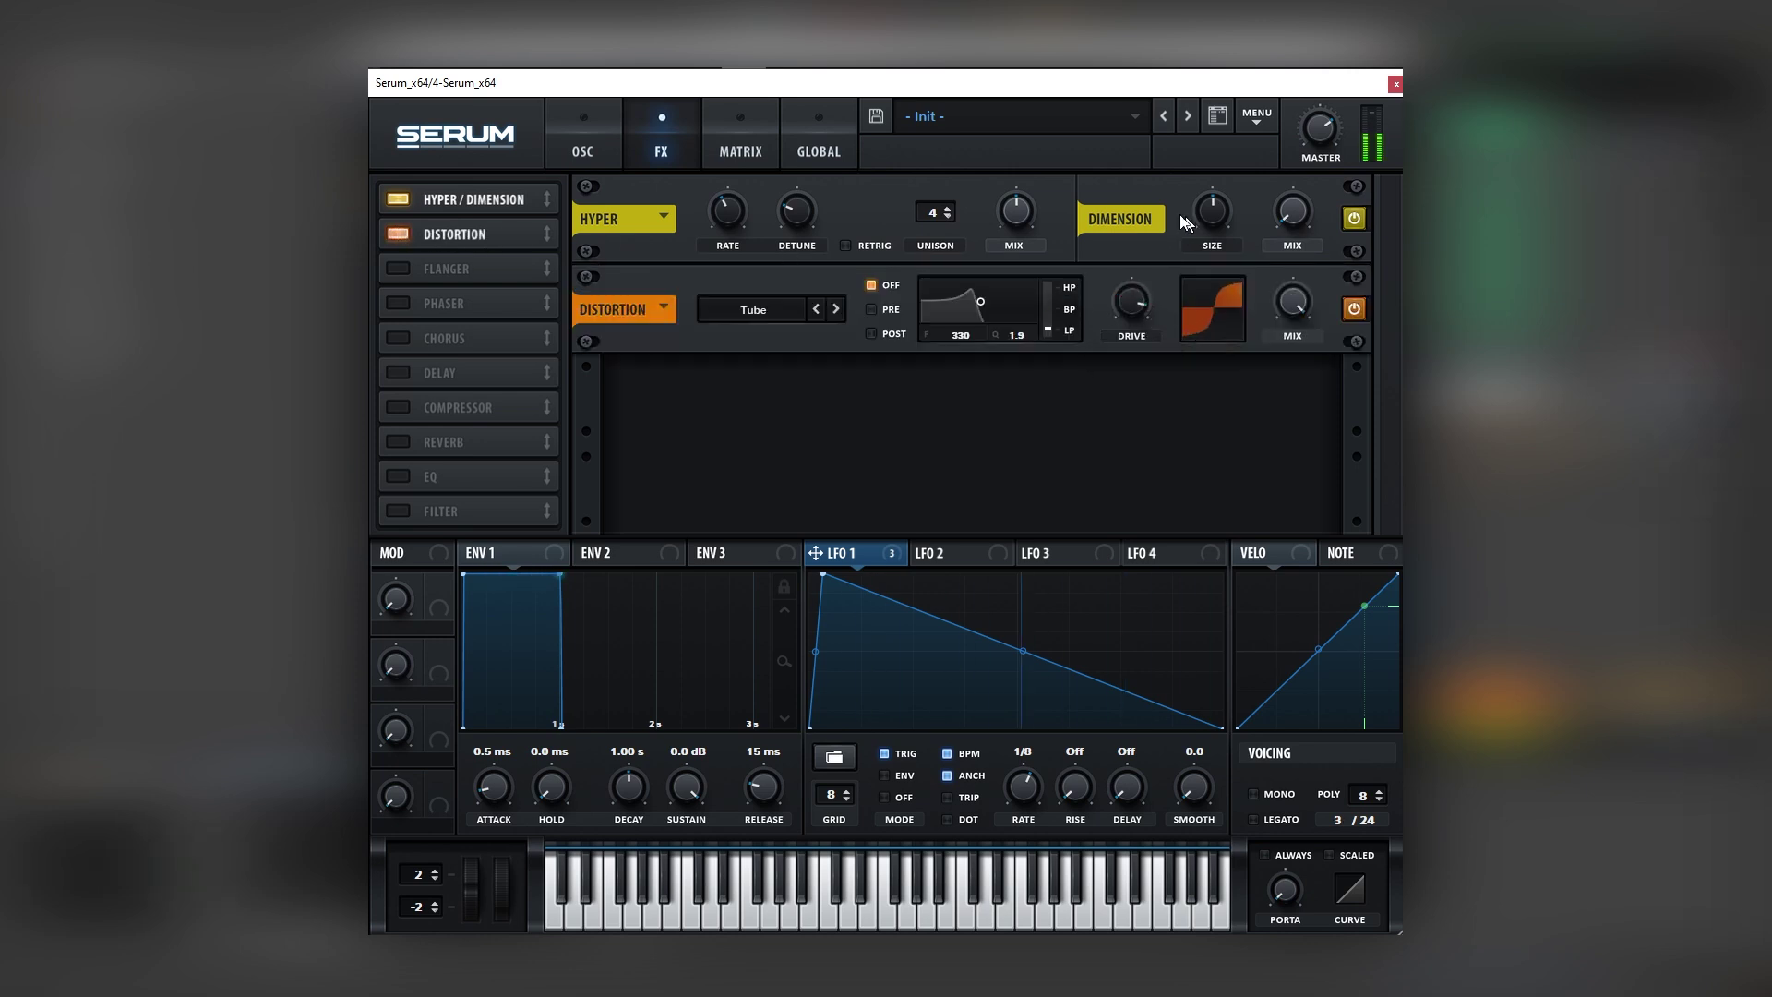
Step: Add a multiband compressor with a longer release and a Hall reverb with reduced size
{"action": "mouse_move", "coordinate": [1015, 209]}
{"action": "left_click", "coordinate": [391, 414]}
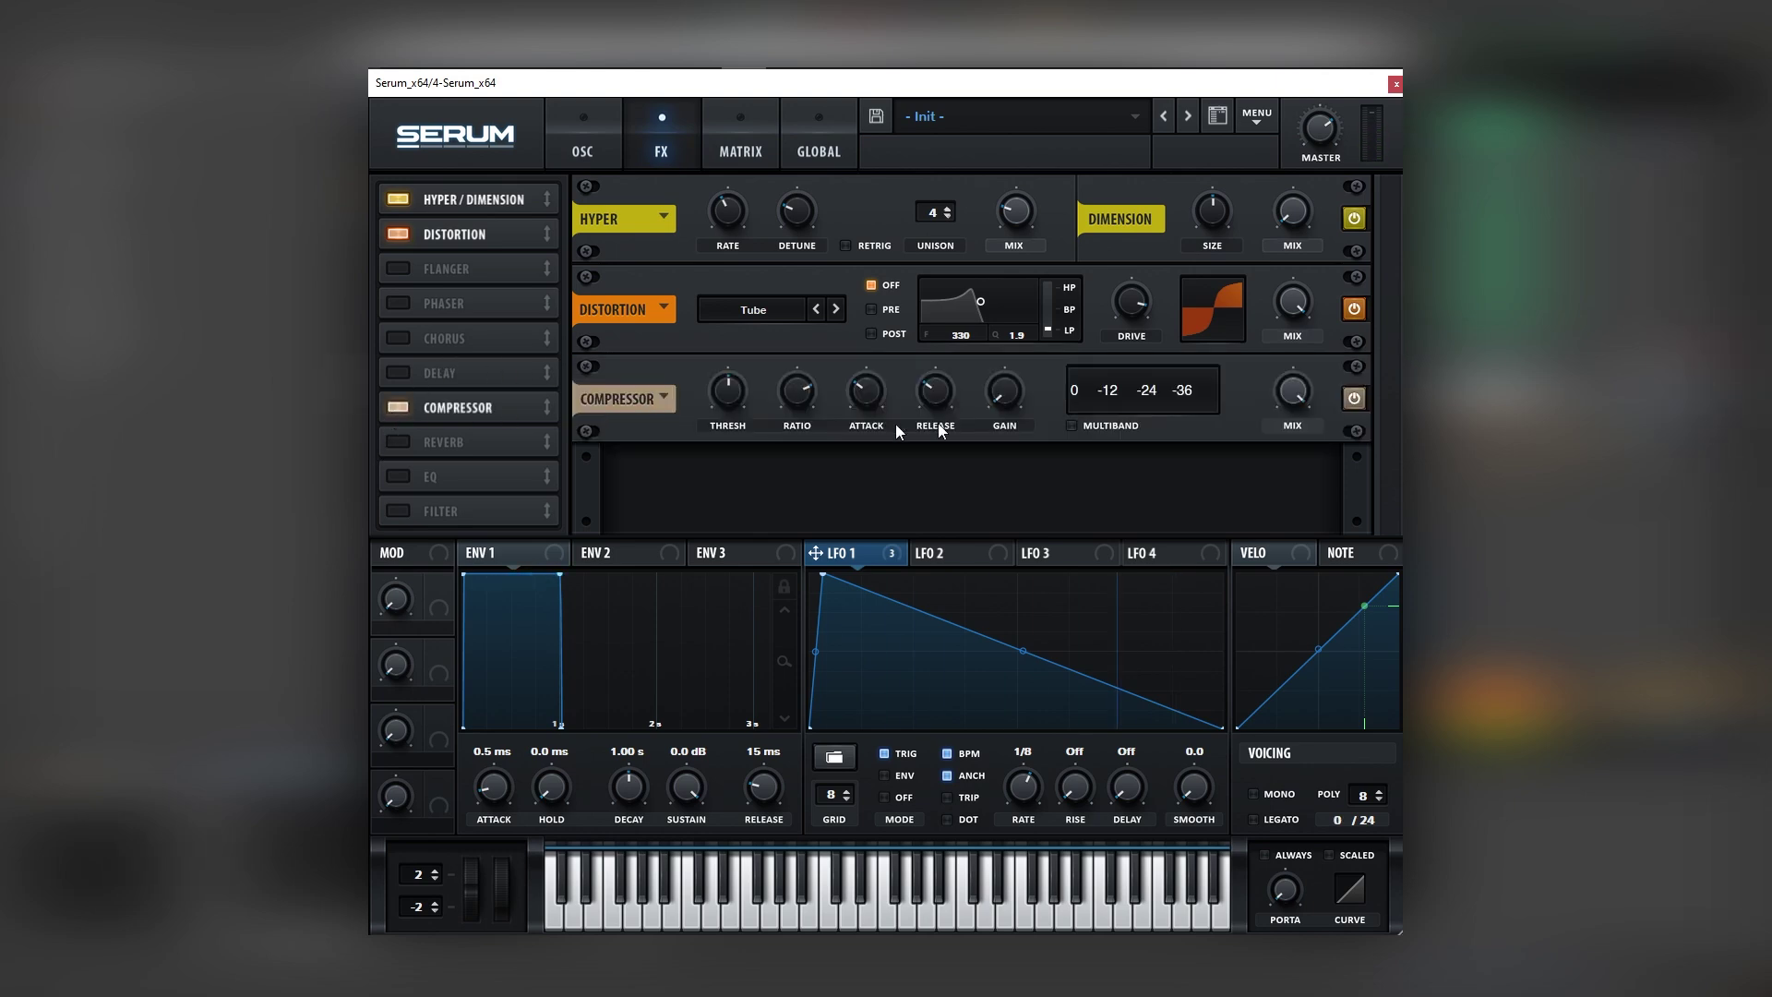
{"action": "left_click", "coordinate": [1090, 430]}
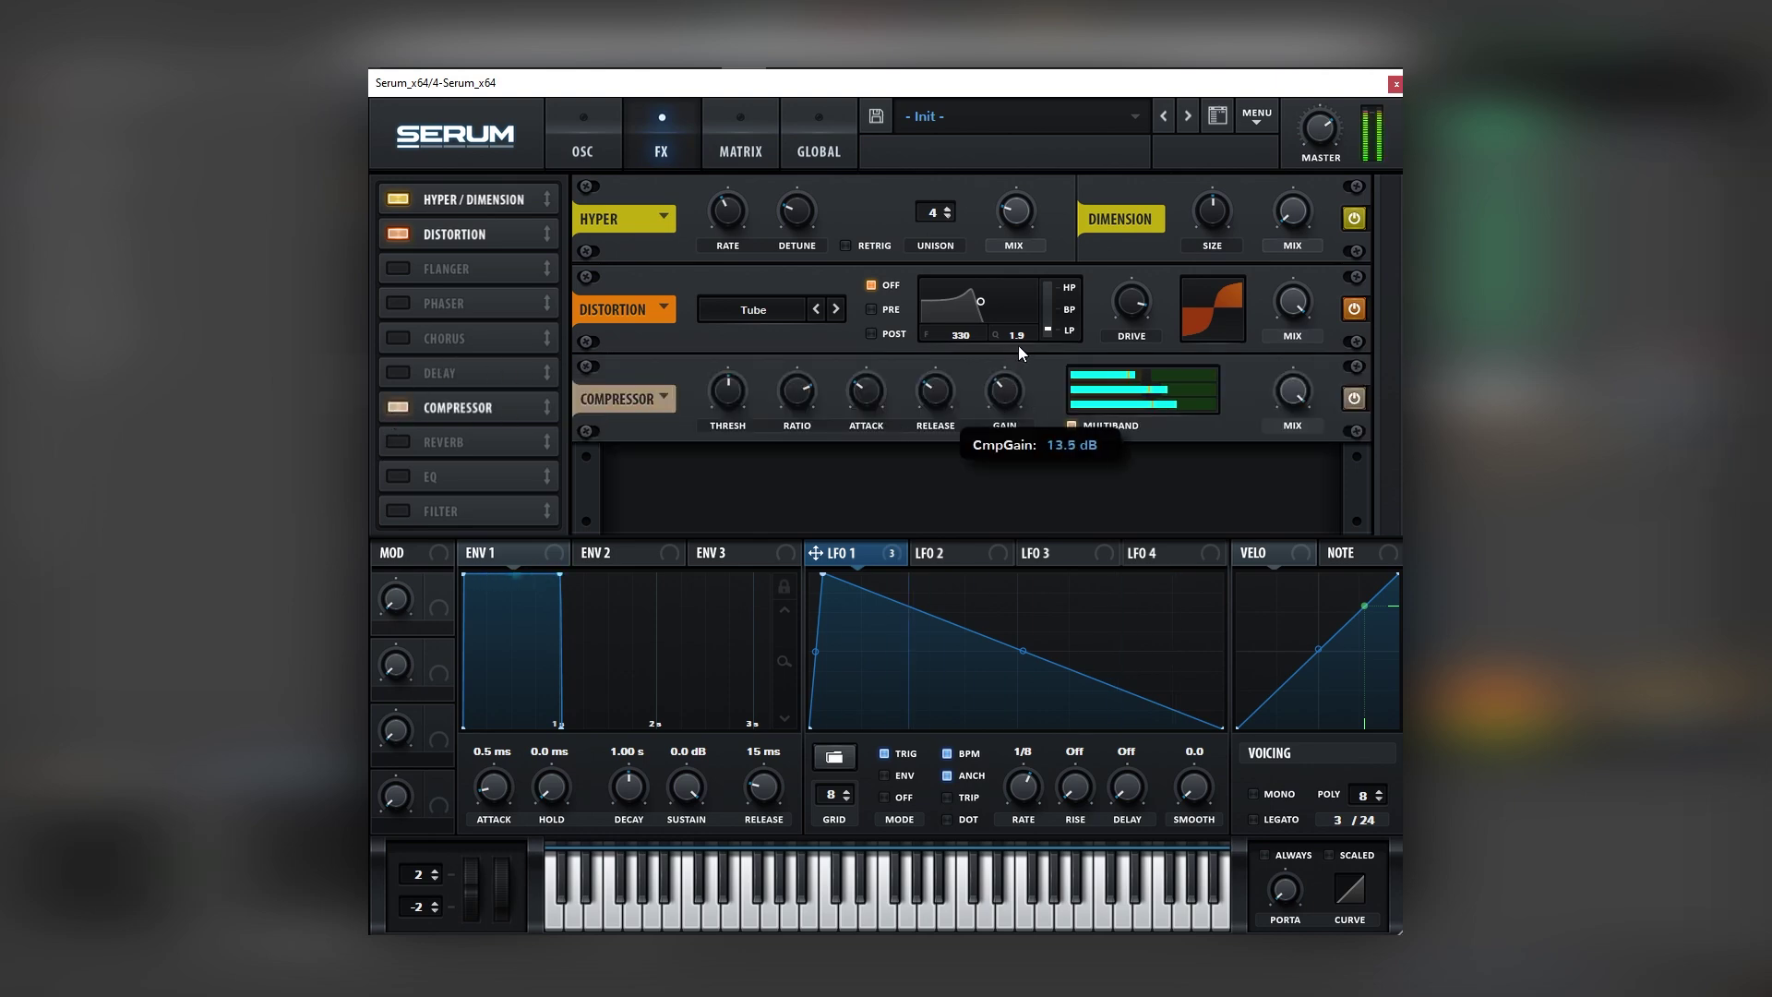
{"action": "left_click_drag", "start_coordinate": [942, 392], "coordinate": [982, 332]}
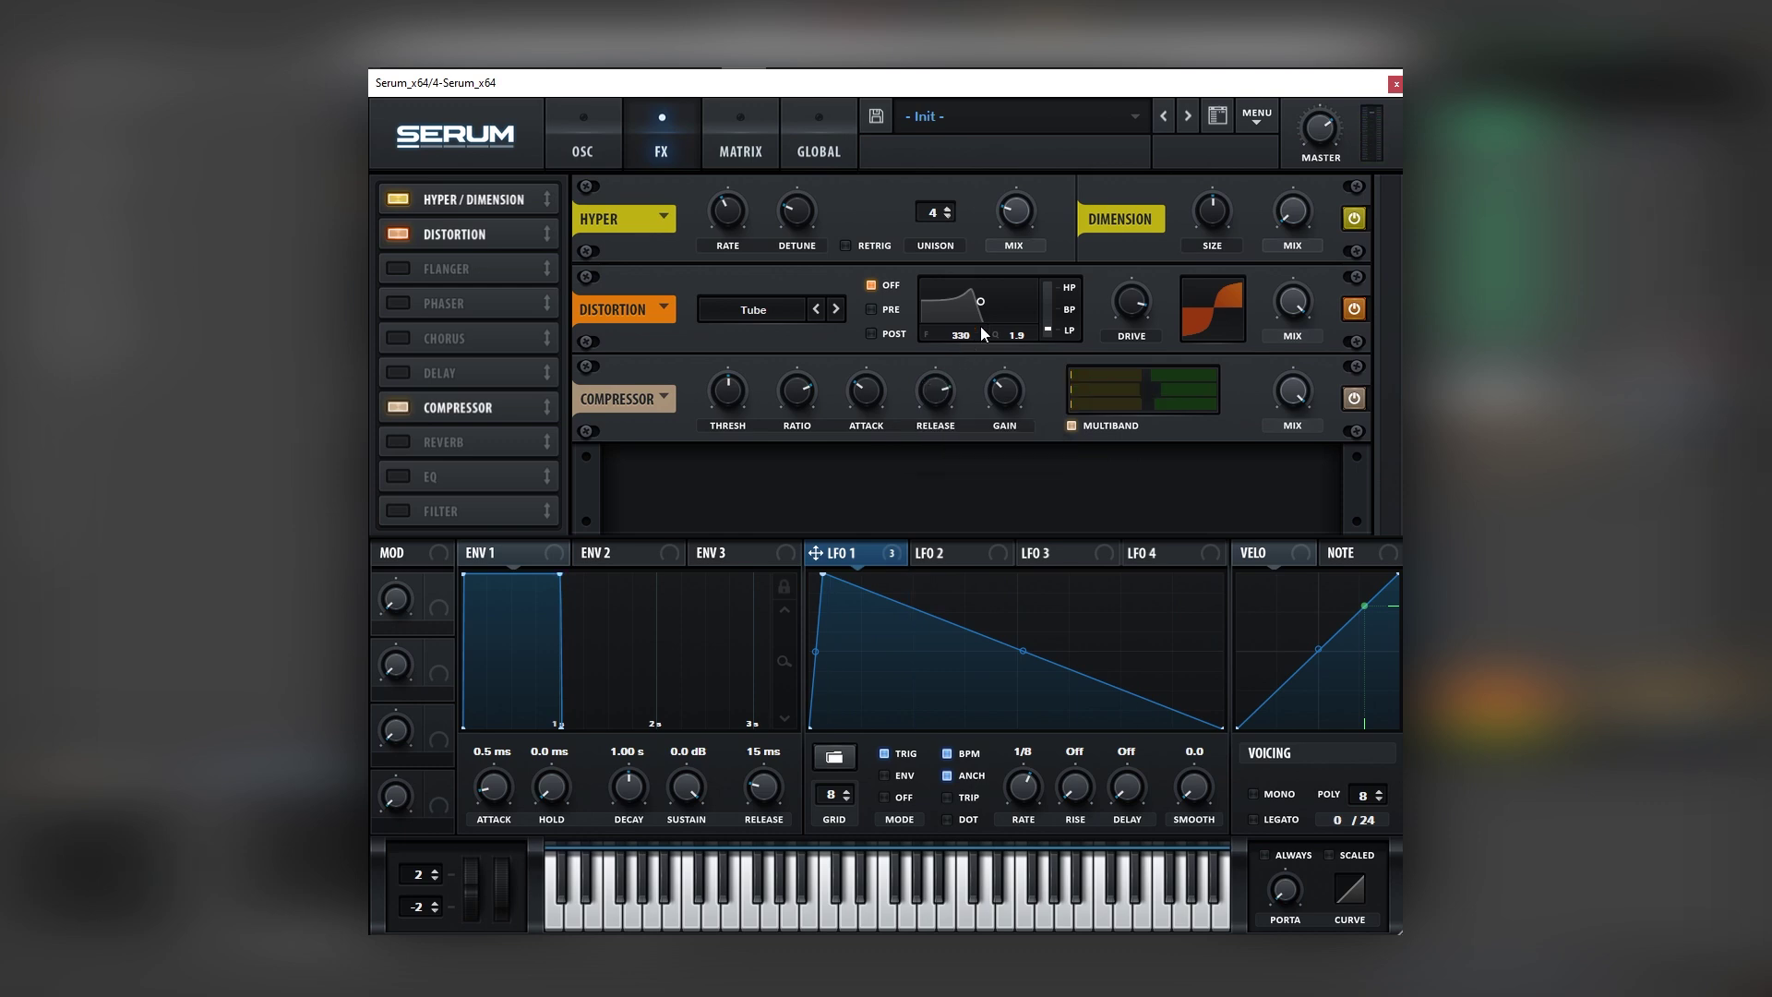
{"action": "left_click", "coordinate": [398, 443]}
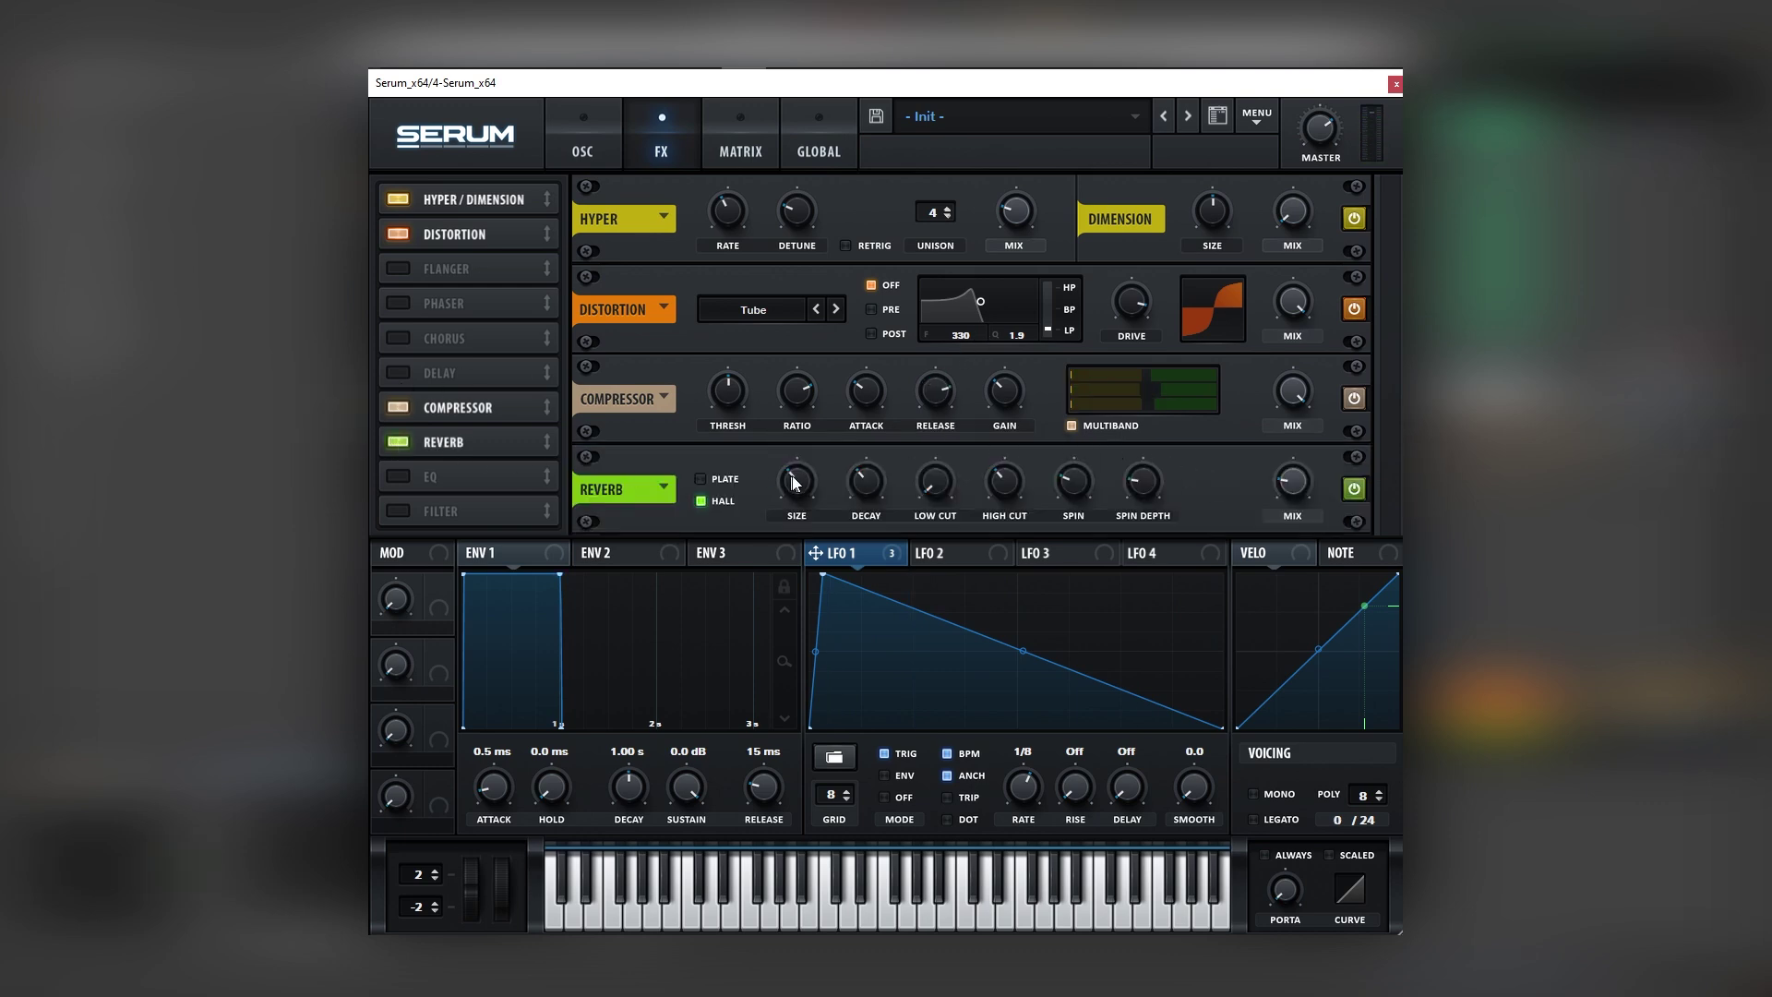
{"action": "left_click_drag", "start_coordinate": [798, 503], "coordinate": [799, 517]}
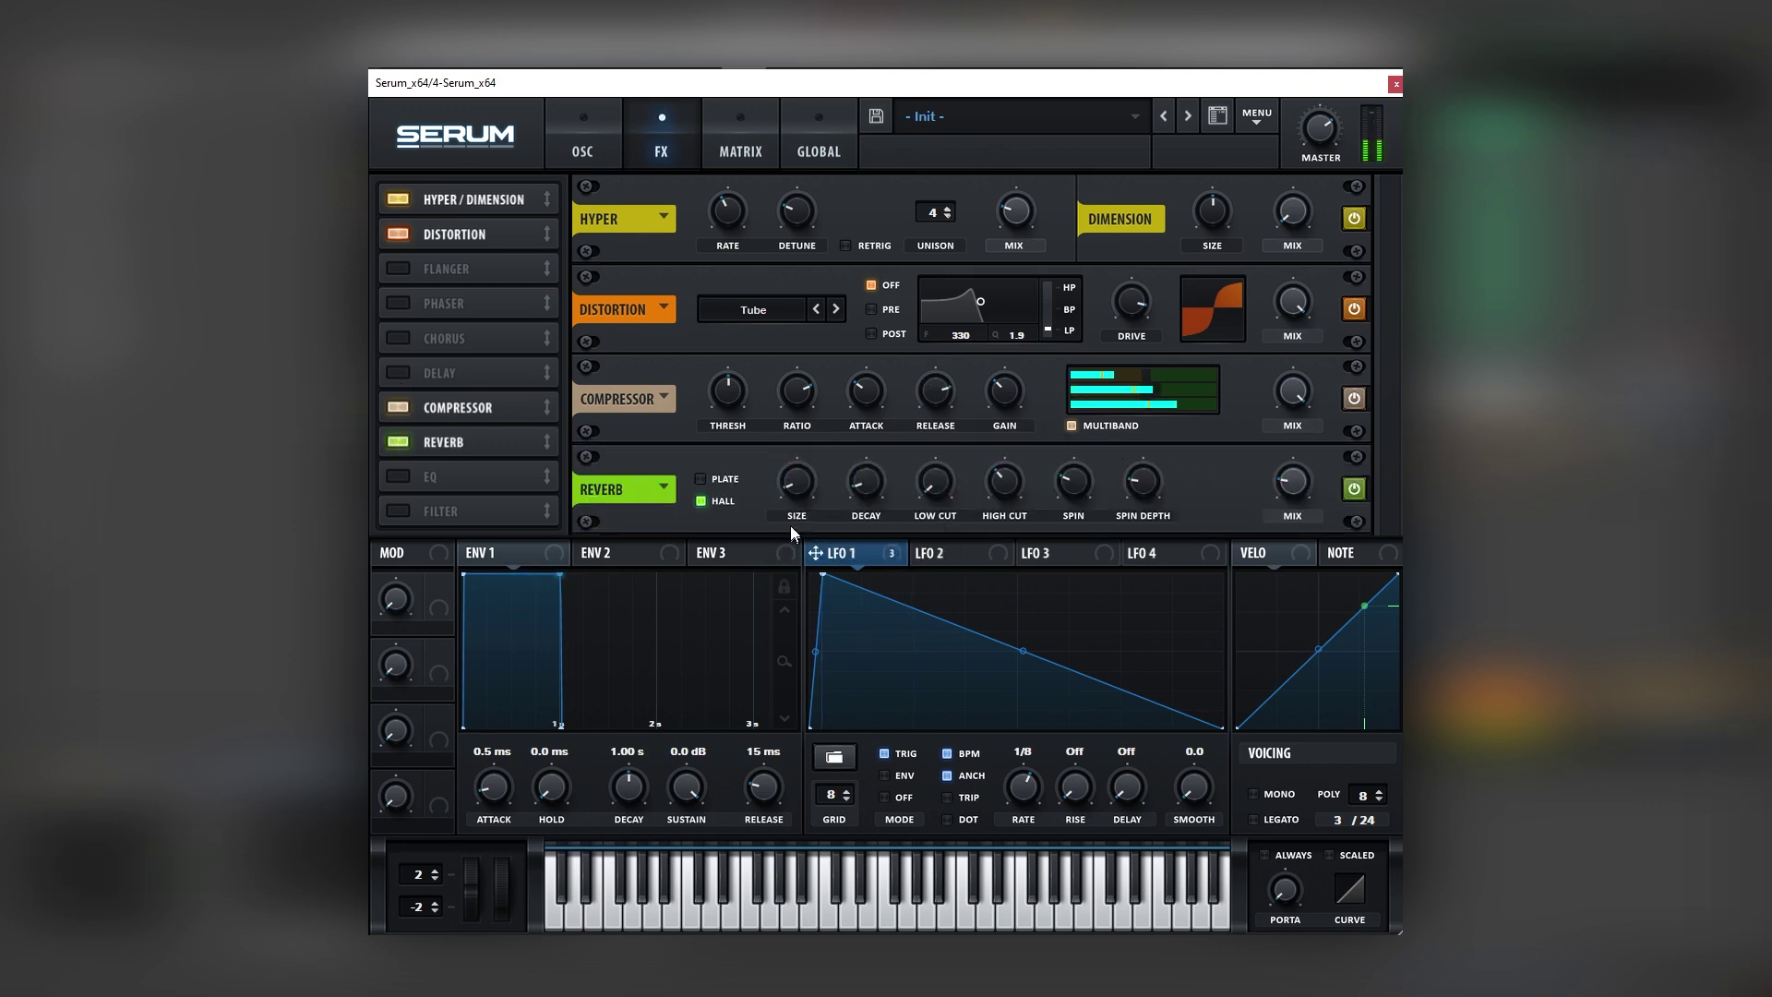
Step: On the oscillator page, lower oscillator B's phase and set oscillator A's phase to 240 degrees
{"action": "left_click", "coordinate": [586, 150]}
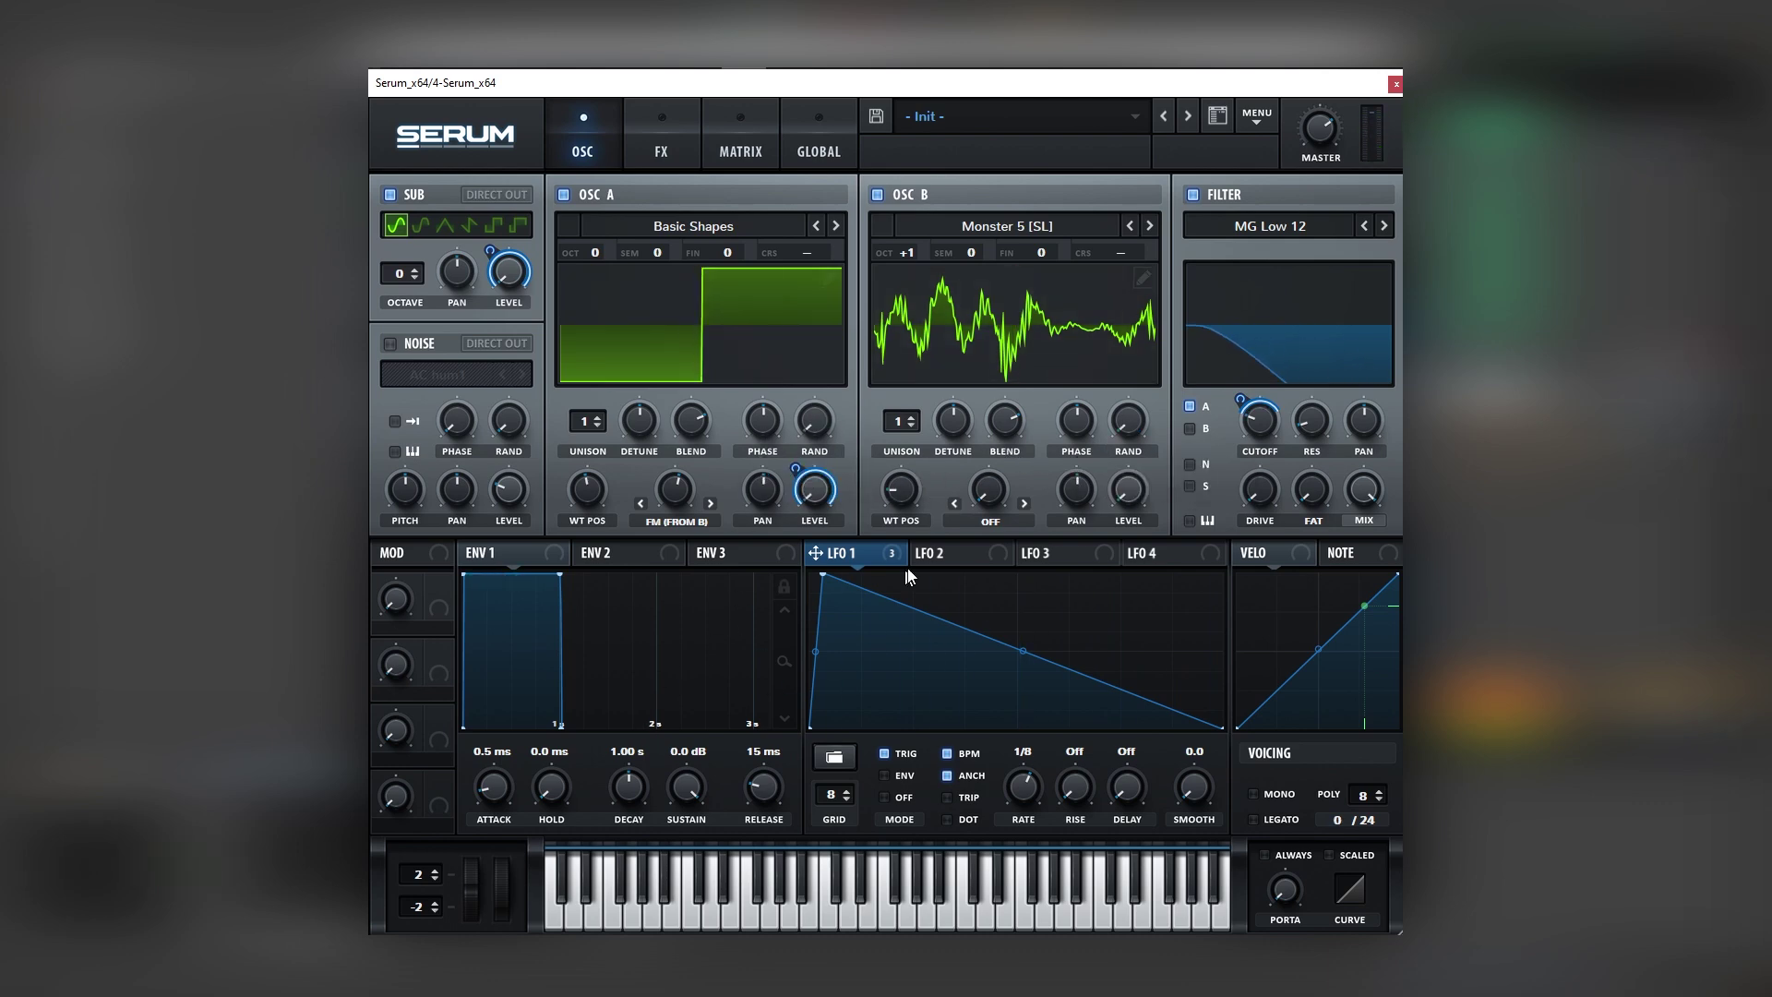
{"action": "left_click_drag", "start_coordinate": [1076, 421], "coordinate": [1076, 452]}
{"action": "mouse_move", "coordinate": [752, 434]}
{"action": "left_click_drag", "start_coordinate": [752, 433], "coordinate": [775, 414]}
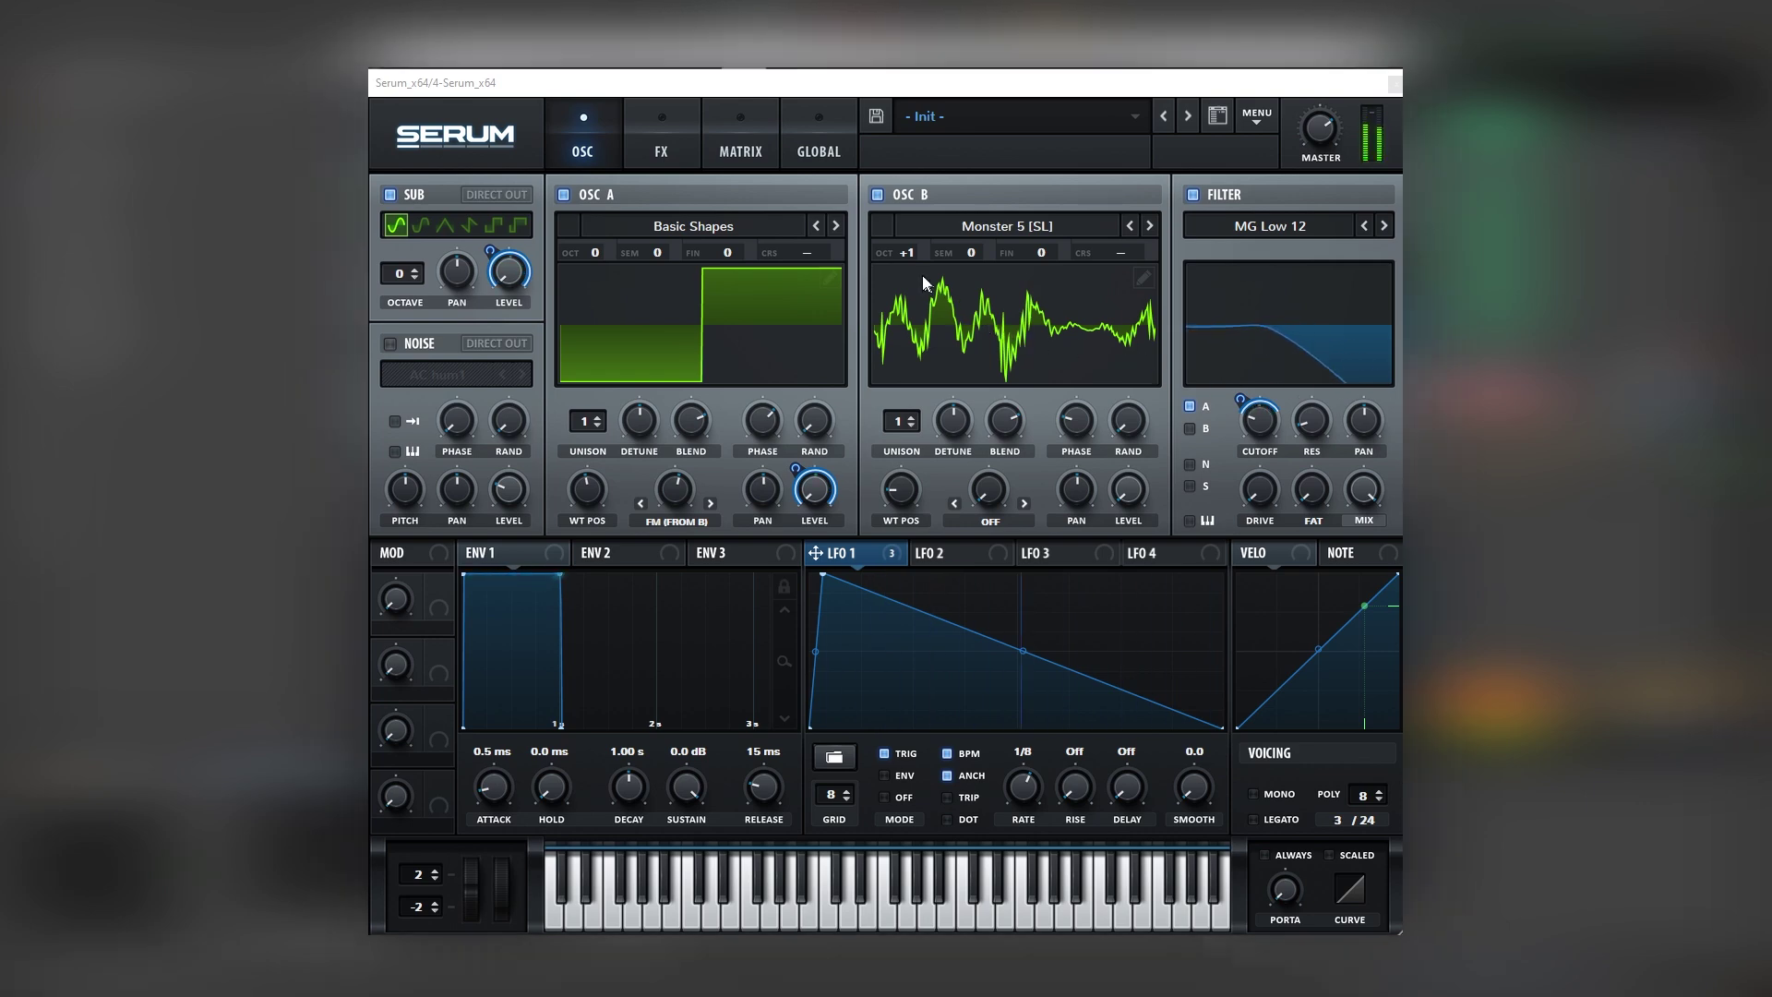
Step: Raise Oscillator B's octave setting from +1 to +2
{"action": "mouse_move", "coordinate": [681, 473]}
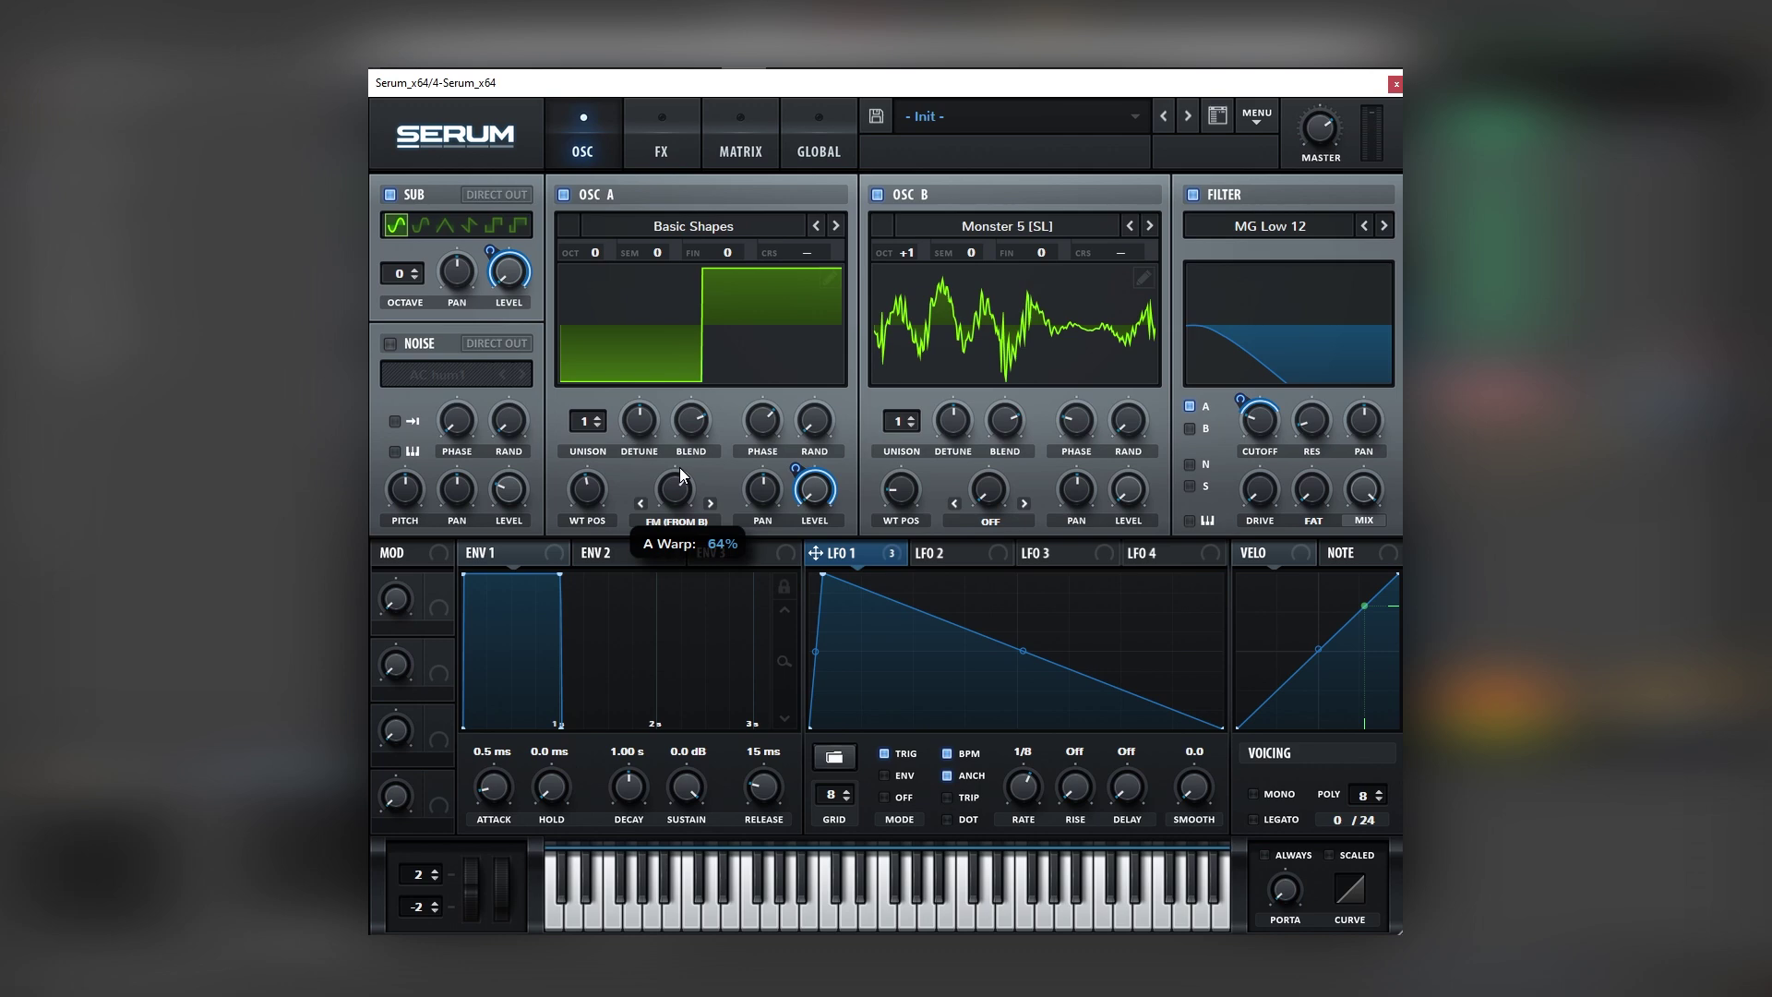
{"action": "left_click_drag", "start_coordinate": [880, 255], "coordinate": [894, 290]}
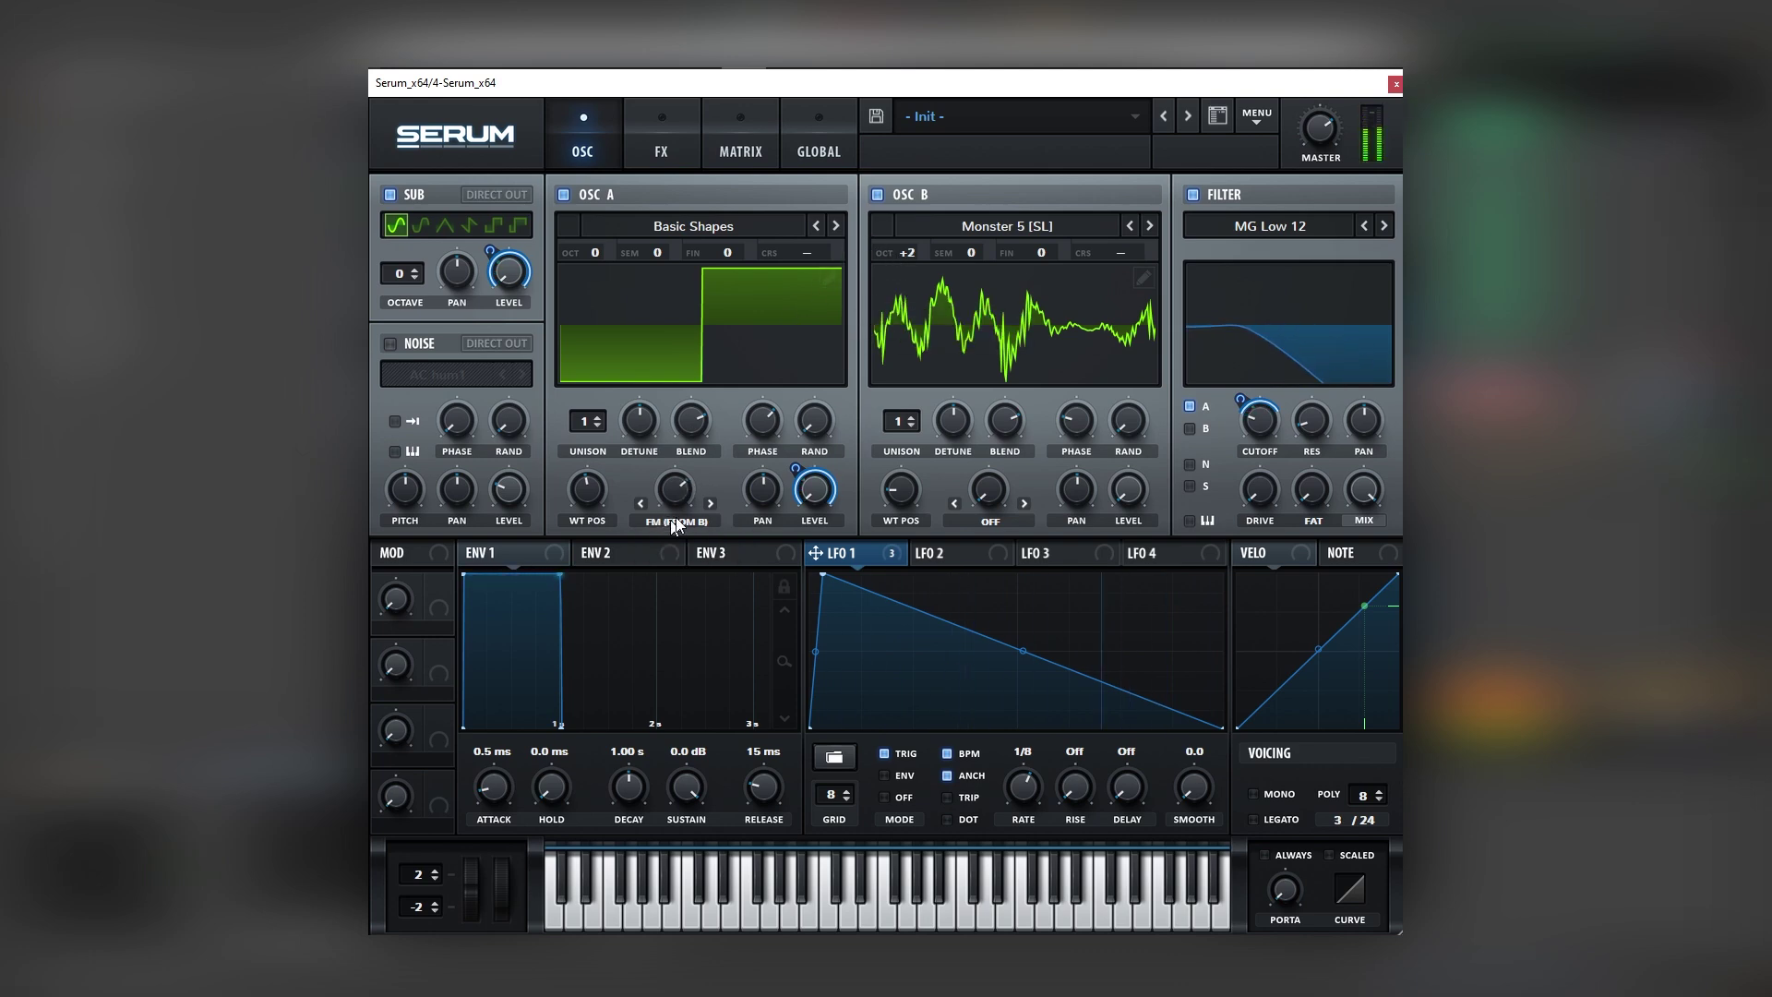